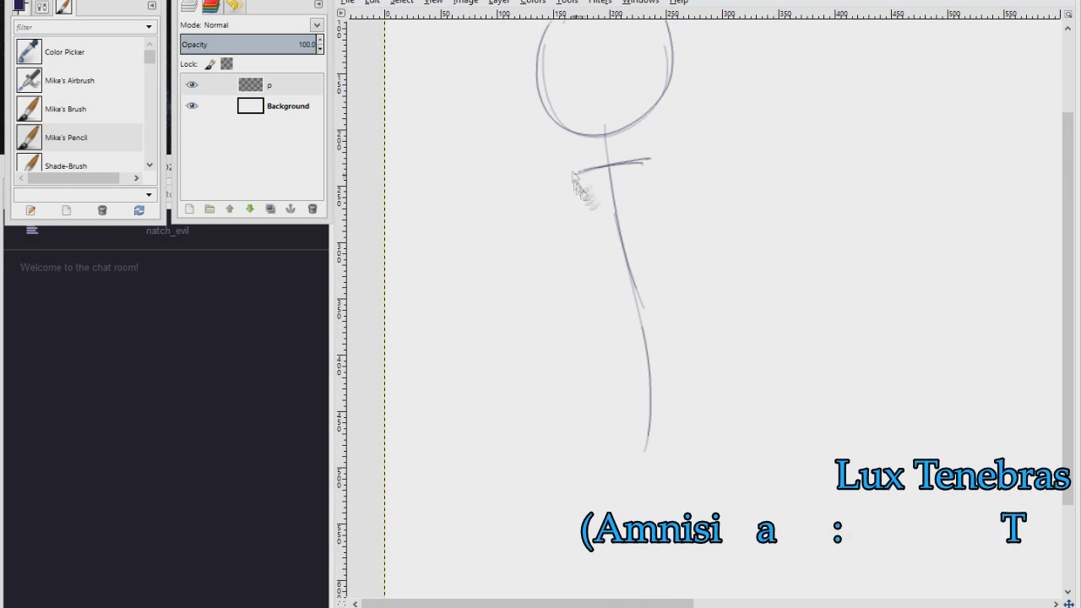
Step: Sketch the boxy torso, two long leg lines and oval feet below the head
left_click_drag(650, 159, 685, 361)
left_click_drag(592, 380, 686, 362)
mouse_move(613, 388)
left_mouse_down()
mouse_move(617, 263)
mouse_move(586, 490)
left_mouse_up()
left_click_drag(564, 497, 615, 500)
left_click_drag(685, 233, 678, 480)
left_click_drag(673, 480, 717, 478)
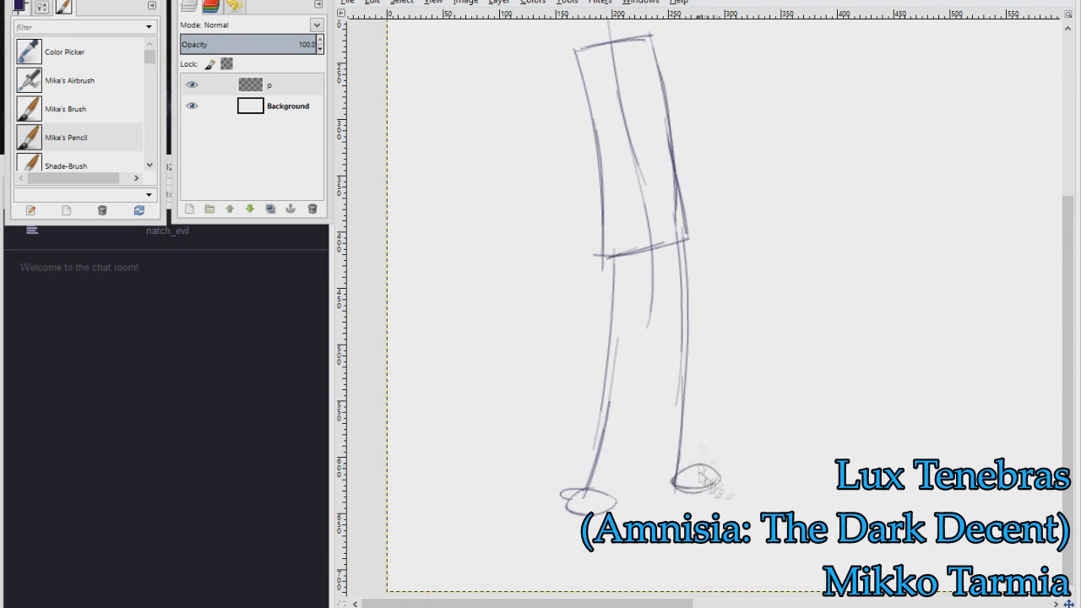
Step: Sketch the facial guideline and the two bent arms meeting in clasped hands at the chest
left_click_drag(635, 105, 635, 279)
mouse_move(579, 221)
left_mouse_down()
mouse_move(576, 333)
mouse_move(591, 342)
left_mouse_up()
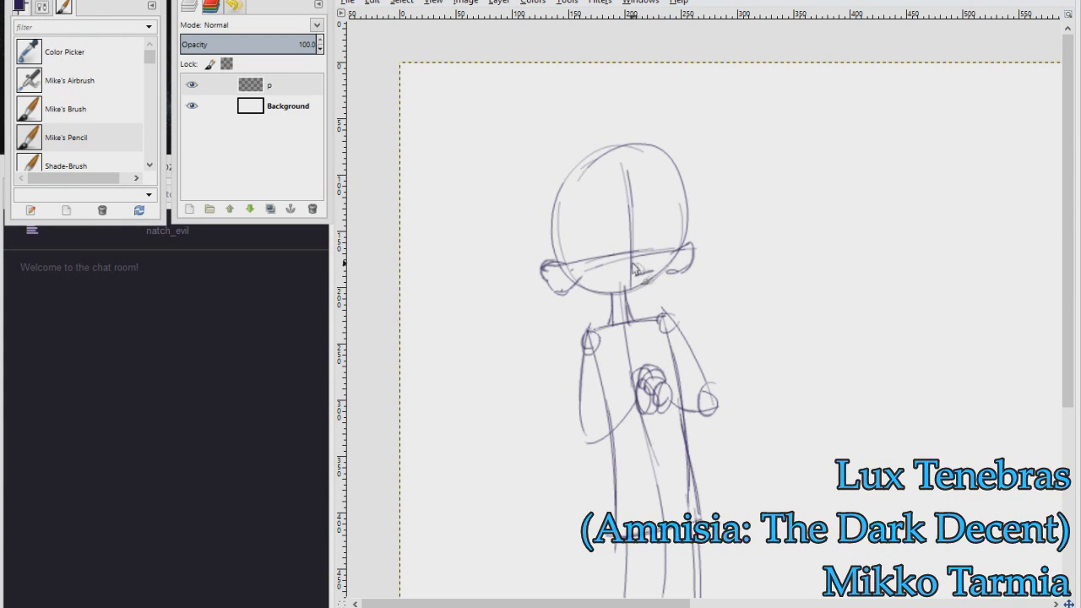
scroll(646, 337, "down", 3)
left_click_drag(595, 254, 642, 279)
left_click_drag(667, 253, 708, 262)
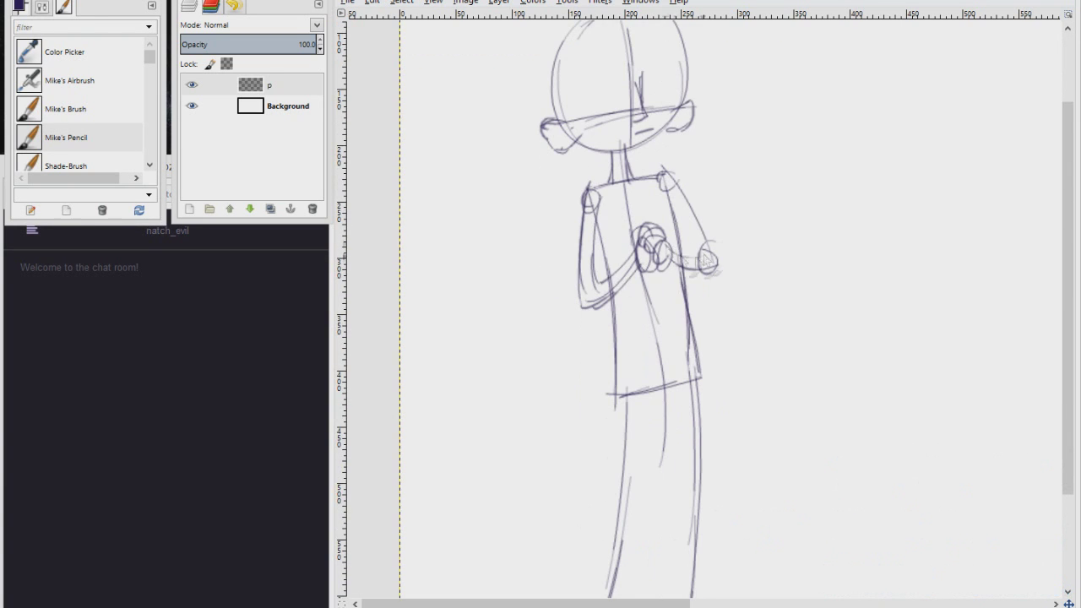
Step: Sketch the flared skirt of the dress with a wavy hem over the upper legs
left_click_drag(613, 342, 564, 452)
left_click_drag(564, 458, 711, 496)
left_click_drag(684, 308, 714, 476)
Step: Thicken both sketched legs with second contour lines and add rounded toes to the feet
scroll(676, 405, "down", 5)
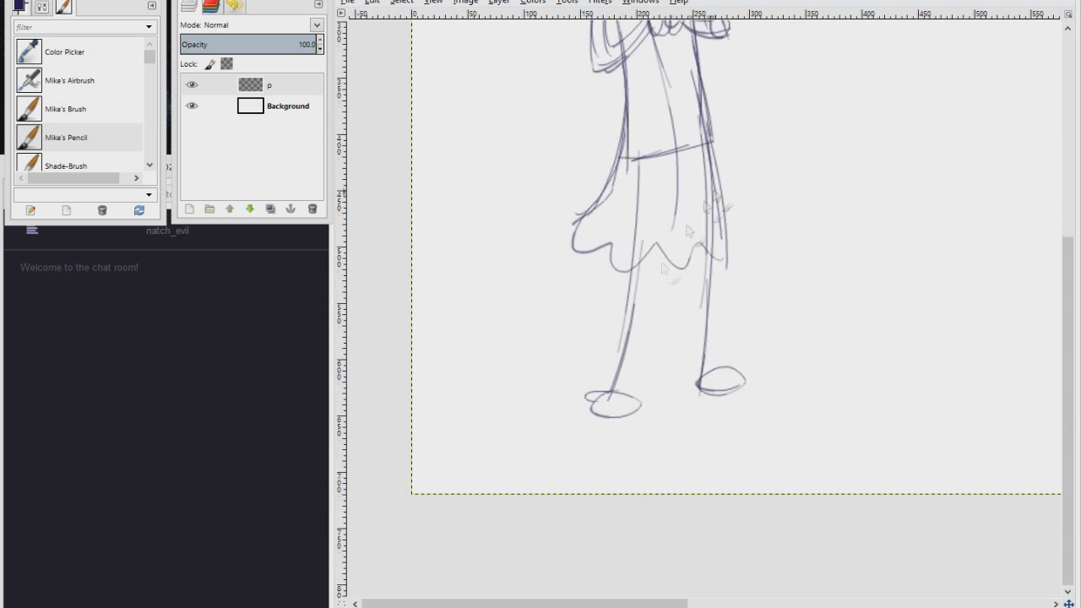
left_click_drag(646, 251, 626, 376)
left_click_drag(627, 258, 599, 386)
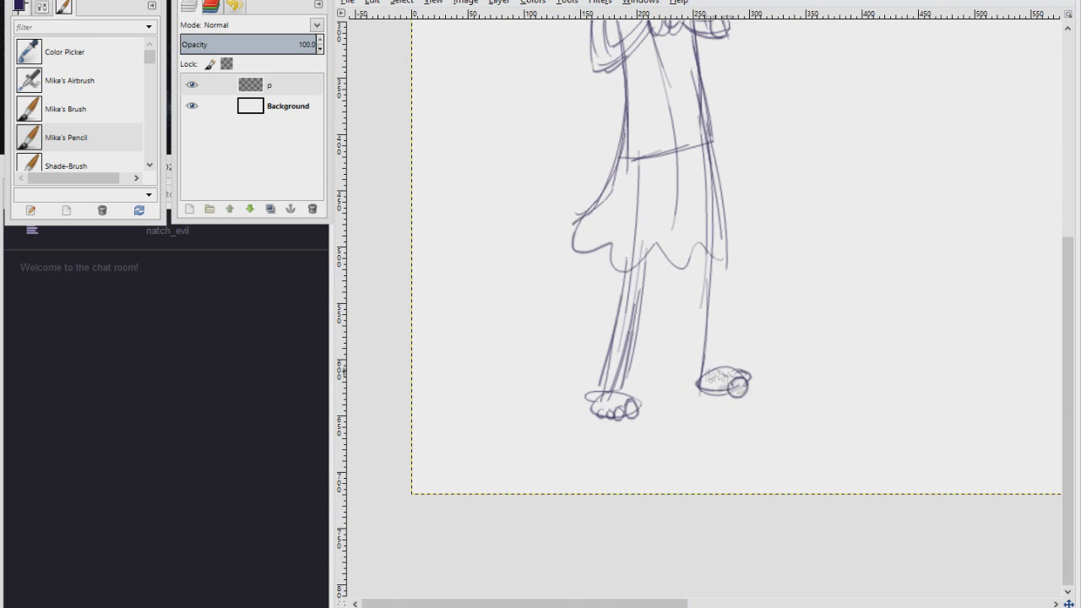
left_click_drag(697, 245, 694, 392)
Step: Sketch wavy and zigzag ruffle rows across the dress from the waist down to the hem
scroll(643, 320, "up", 5)
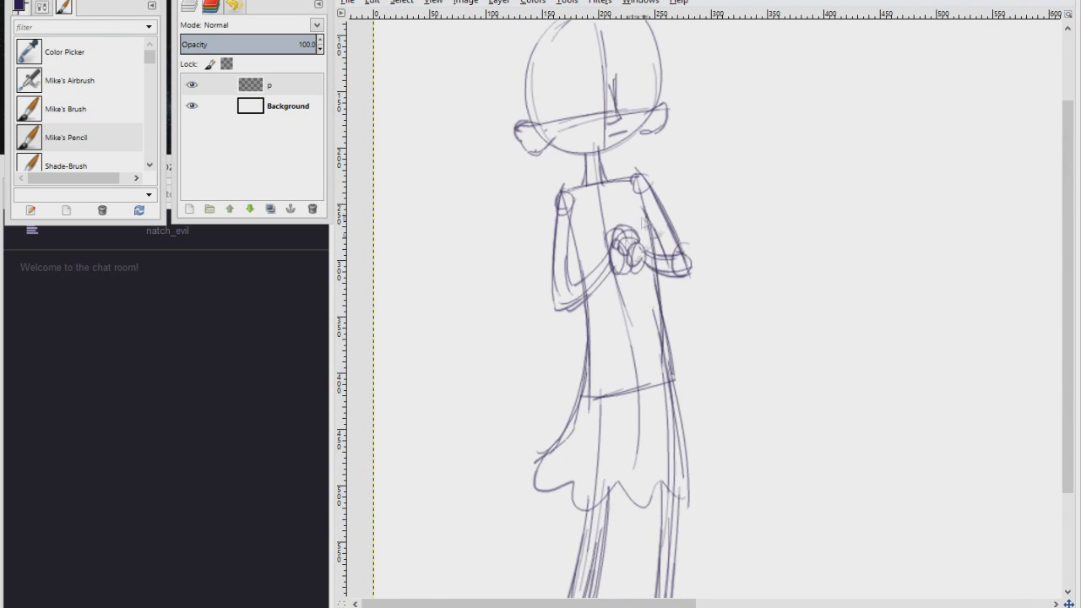
left_click_drag(591, 440, 686, 448)
left_click_drag(591, 336, 657, 329)
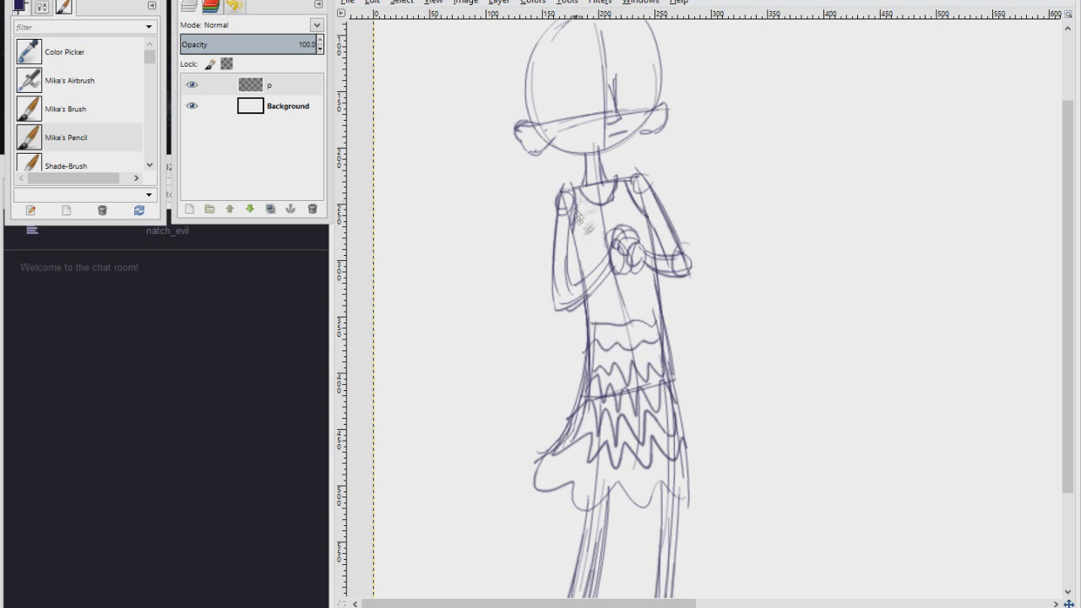
Step: Sketch the worried eyes and brows, and long parted hair falling behind the shoulders with flicked tips
scroll(588, 232, "up", 3)
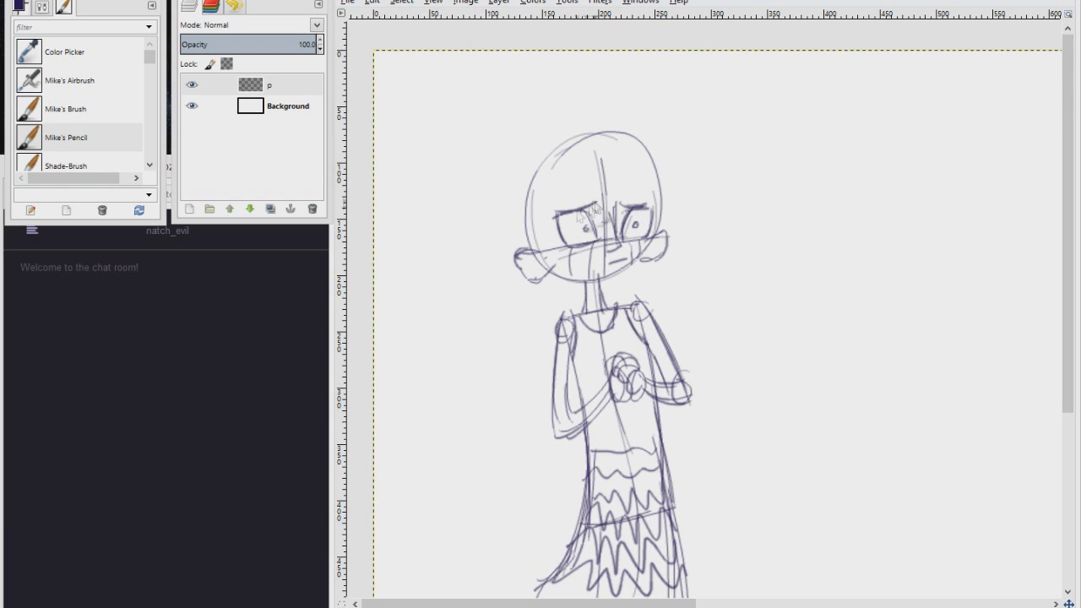
left_click_drag(613, 176, 533, 255)
left_click_drag(611, 153, 664, 227)
left_click_drag(578, 137, 525, 211)
mouse_move(524, 162)
left_mouse_down()
mouse_move(536, 439)
mouse_move(563, 447)
left_mouse_up()
left_click_drag(542, 475, 582, 455)
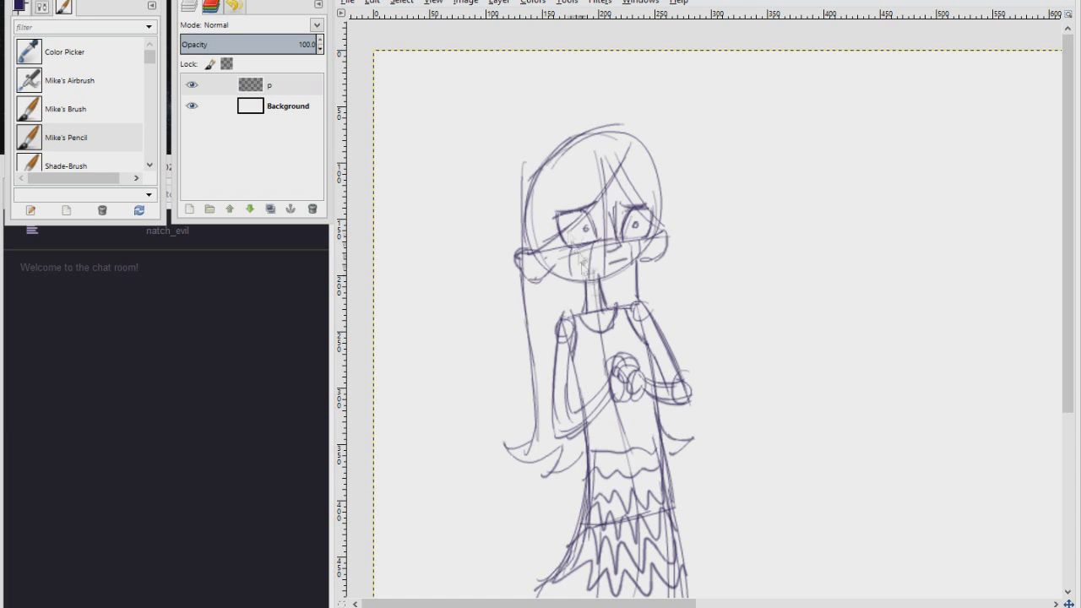
left_click_drag(541, 153, 663, 198)
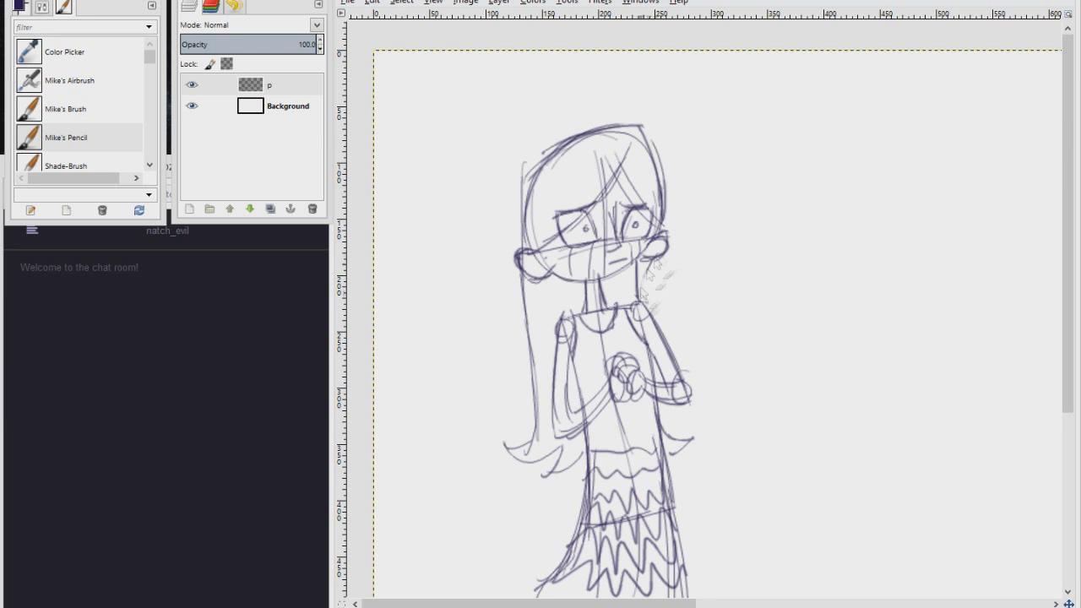
left_click_drag(652, 378, 621, 277)
Step: Add a new layer named i above the sketch, lower the p layer's opacity and make i active
scroll(617, 242, "down", 1)
left_click(191, 209)
type("i")
key("Return")
key("z")
left_click_drag(697, 92, 493, 285)
left_click(254, 106)
left_click_drag(227, 43, 243, 43)
left_click(245, 85)
Step: Ink the eye and brow on the figure's left side with Mike's Brush in black, filling it and adding a streaked tear
mouse_move(534, 191)
left_mouse_down()
mouse_move(620, 165)
mouse_move(625, 246)
mouse_move(564, 268)
left_mouse_up()
left_click_drag(625, 245, 567, 268)
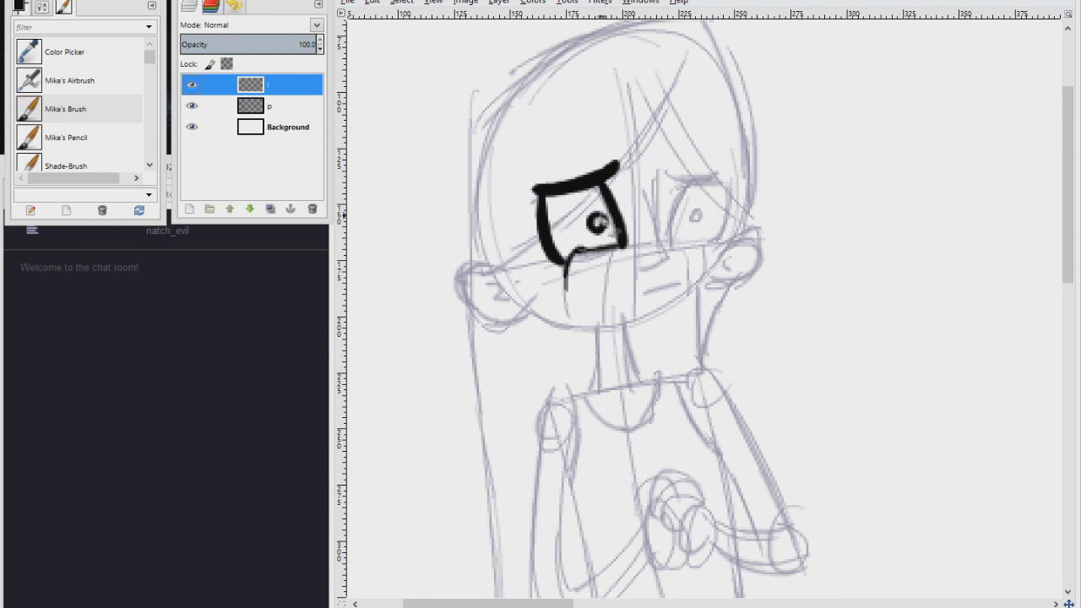
key("ctrl+comma")
left_click_drag(565, 268, 568, 326)
mouse_move(605, 250)
left_mouse_down()
mouse_move(605, 287)
mouse_move(571, 328)
left_mouse_up()
Step: Ink the nose and the second eye with its brow, and fill that eye black around the pupil highlight
left_click_drag(655, 216, 658, 246)
mouse_move(635, 268)
left_mouse_down()
mouse_move(675, 268)
mouse_move(696, 180)
mouse_move(732, 177)
left_mouse_up()
mouse_move(724, 181)
left_mouse_down()
mouse_move(709, 238)
mouse_move(680, 224)
left_mouse_up()
left_click(711, 223)
left_click(401, 2)
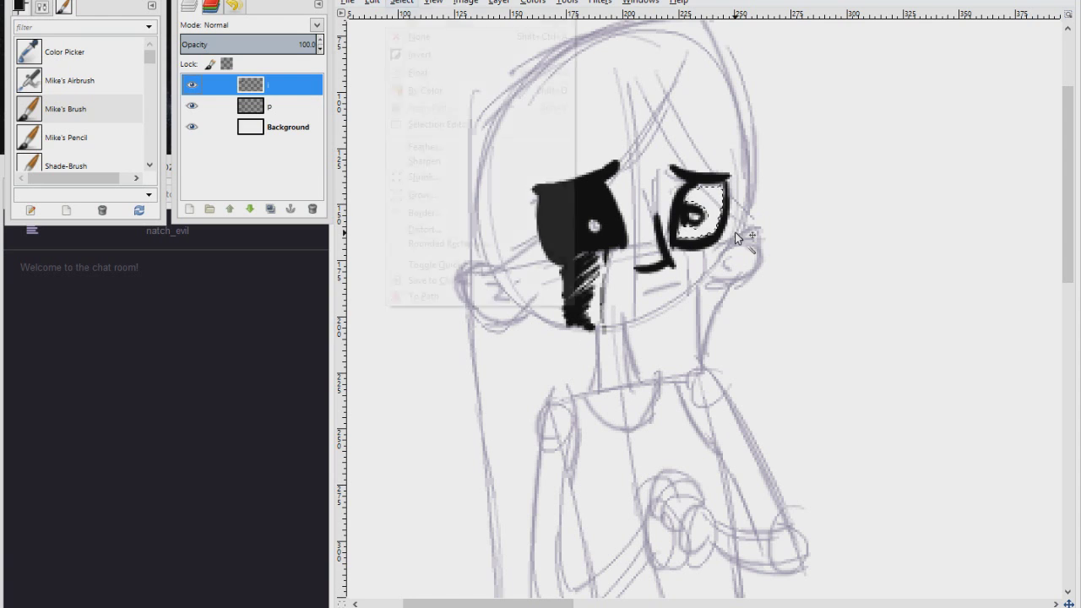
left_click(418, 191)
key("ctrl+comma")
Step: Ink the fringe edges around the face, the cheek and jawline, the mouth area and the ears
left_click_drag(676, 87, 610, 179)
mouse_move(540, 240)
left_mouse_down()
mouse_move(474, 255)
mouse_move(513, 314)
mouse_move(517, 306)
left_mouse_up()
left_click_drag(741, 211, 672, 311)
left_click_drag(488, 301, 714, 284)
left_click_drag(681, 250, 683, 271)
left_click_drag(753, 235, 711, 284)
Step: Ink the outer contour of the hair over the top of the head and along both sides
left_click_drag(582, 123, 599, 161)
mouse_move(510, 159)
left_mouse_down()
mouse_move(706, 59)
mouse_move(773, 263)
left_mouse_up()
left_click_drag(693, 132, 740, 213)
left_click_drag(772, 211, 765, 284)
left_click_drag(513, 157, 488, 297)
left_click_drag(488, 297, 479, 88)
Step: Ink the long hair edge down behind the arm, ending in flicked tips at waist level
scroll(479, 253, "down", 3)
mouse_move(480, 23)
left_mouse_down()
mouse_move(500, 326)
mouse_move(440, 337)
left_mouse_up()
left_click_drag(440, 337, 555, 354)
left_click_drag(555, 354, 592, 374)
Step: Ink the clasped hand and the bent arm on the side of the long hair
mouse_move(613, 289)
left_mouse_down()
mouse_move(622, 311)
mouse_move(622, 292)
left_mouse_up()
mouse_move(608, 256)
left_mouse_down()
mouse_move(564, 317)
mouse_move(490, 380)
left_mouse_up()
left_click_drag(591, 348, 468, 429)
left_click_drag(485, 184, 463, 431)
left_click_drag(486, 229, 488, 379)
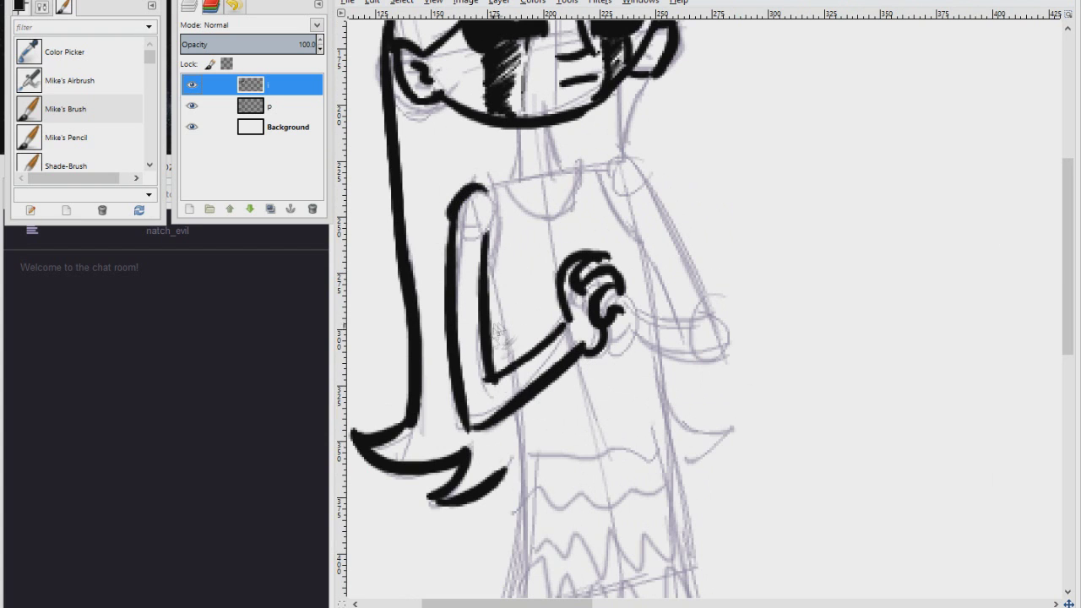
Step: Ink the shoulder, the neck, and the dress neckline and armholes
left_click_drag(472, 188, 517, 170)
left_click_drag(520, 126, 517, 173)
mouse_move(548, 126)
left_mouse_down()
mouse_move(557, 158)
mouse_move(624, 157)
left_mouse_up()
mouse_move(498, 182)
left_mouse_down()
mouse_move(531, 212)
mouse_move(578, 203)
mouse_move(599, 167)
left_mouse_up()
mouse_move(496, 187)
left_mouse_down()
mouse_move(492, 270)
mouse_move(515, 363)
left_mouse_up()
left_click_drag(604, 165, 633, 224)
Step: Ink the second clasped hand and the other bent arm
mouse_move(632, 224)
left_mouse_down()
mouse_move(650, 321)
mouse_move(565, 237)
left_mouse_up()
left_click_drag(552, 246, 526, 262)
left_click_drag(537, 207, 628, 245)
left_click_drag(548, 266, 646, 253)
left_click_drag(545, 74, 641, 275)
left_click_drag(570, 177, 605, 238)
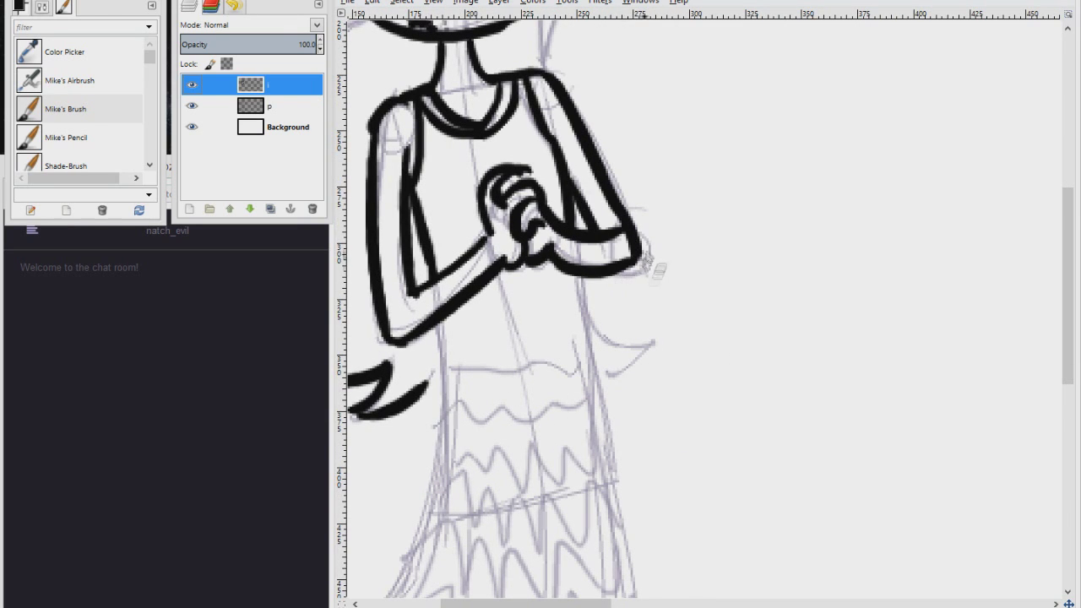
Step: Ink the sides of the dress, flaring down from below the arms to the skirt
scroll(651, 274, "down", 2)
scroll(652, 275, "left", 1)
left_click_drag(655, 167, 691, 367)
scroll(691, 367, "down", 4)
scroll(691, 367, "left", 2)
mouse_move(606, 27)
left_mouse_down()
mouse_move(602, 216)
mouse_move(718, 426)
mouse_move(827, 370)
left_mouse_up()
left_click_drag(781, 171, 836, 355)
scroll(836, 362, "up", 5)
scroll(837, 362, "right", 2)
Step: Ink the remaining hair tips that stick out on both sides of the waist
left_click_drag(483, 424, 509, 376)
left_click_drag(662, 342, 722, 365)
left_click_drag(722, 365, 680, 401)
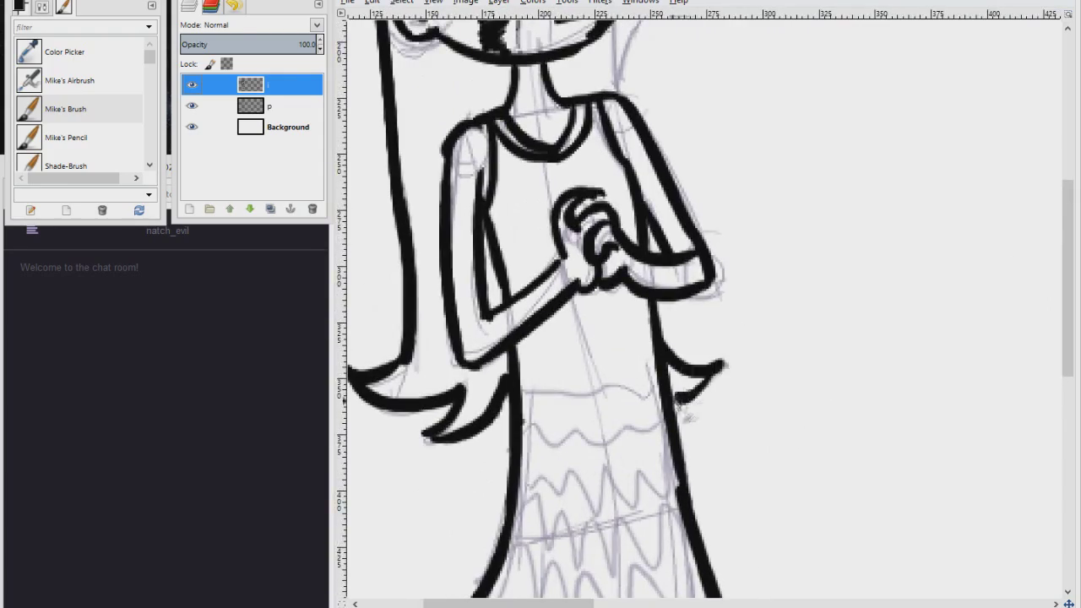
Step: Ink the small mark at the base of the neck and the hair edge between ear and shoulder
scroll(679, 402, "up", 5)
scroll(678, 402, "left", 1)
left_click_drag(586, 392, 595, 402)
scroll(595, 402, "right", 1)
left_click_drag(659, 312, 638, 392)
scroll(597, 345, "left", 1)
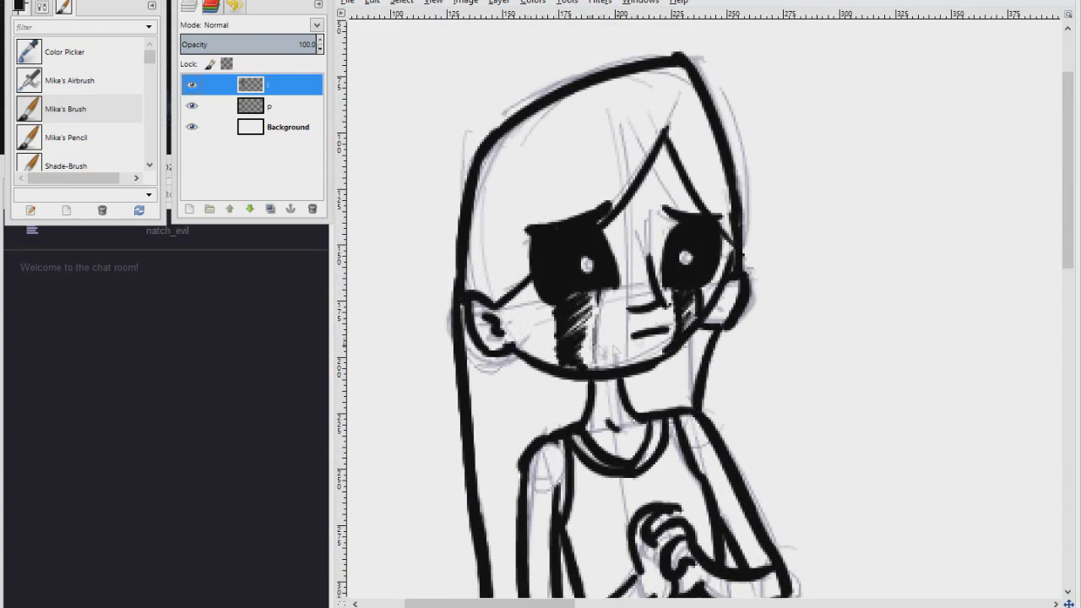
Step: Select all enclosed hair areas on the i layer, including the waist tips, and grow the selection
left_click(658, 391)
left_click(559, 391, "shift")
left_click(714, 164, "shift")
scroll(714, 253, "down", 5)
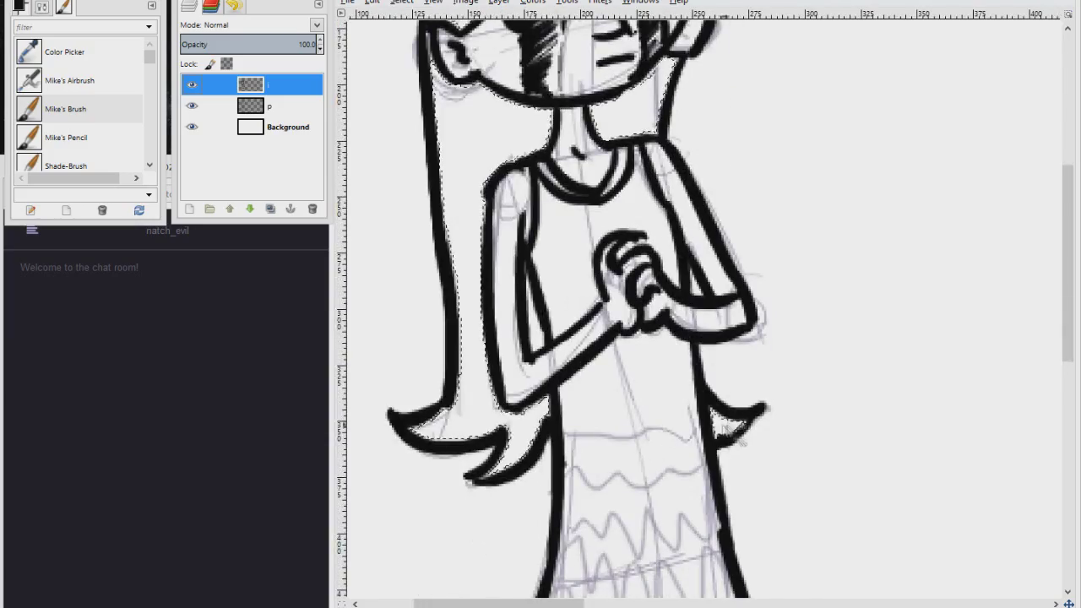
left_click(721, 420, "shift")
key("alt+s")
key("g")
key("Return")
Step: Check the hair selection with the Quick Mask, fill it with black and clear the selection
key("shift+q")
scroll(722, 422, "up", 5)
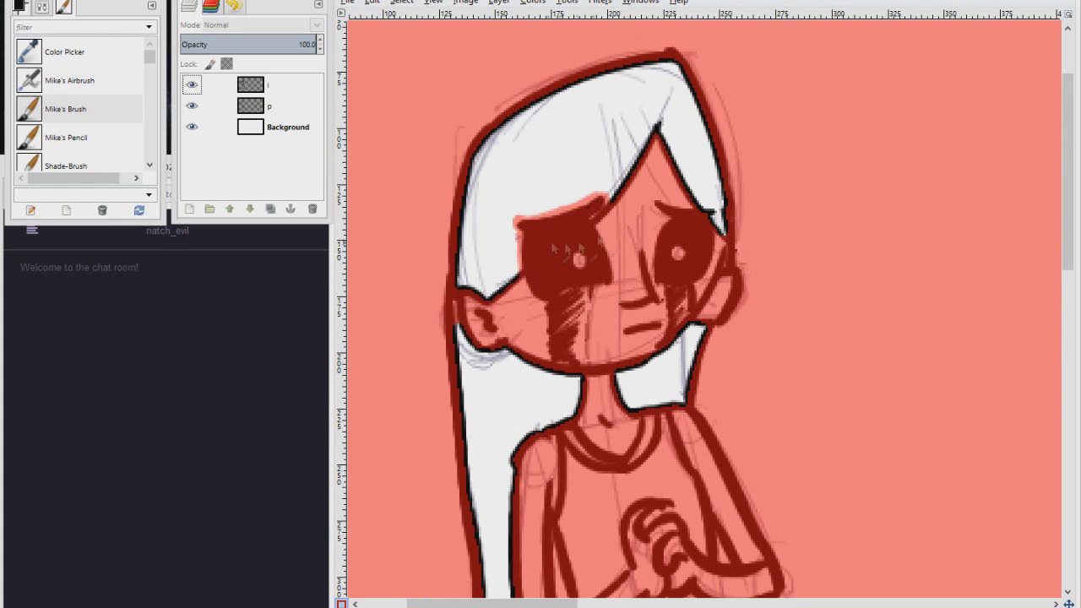
key("shift+q")
key("ctrl+comma")
key("shift+e")
key("ctrl+shift+a")
Step: Erase thin highlight lines out of the black hair on the head and at the tips
left_click_drag(729, 214, 731, 228)
scroll(705, 308, "down", 5)
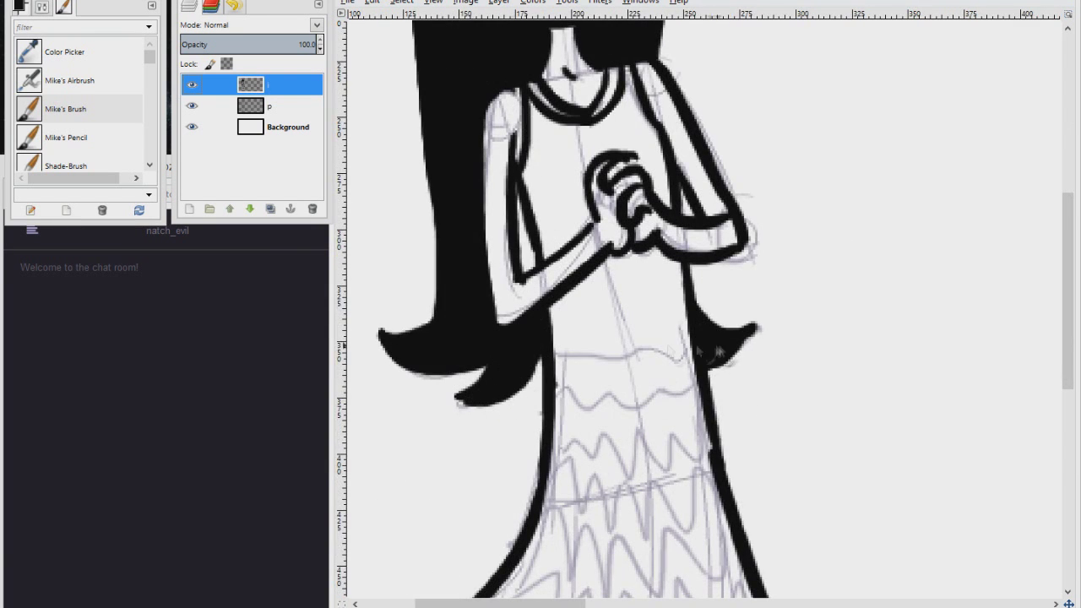
scroll(705, 308, "up", 6)
scroll(675, 188, "down", 5)
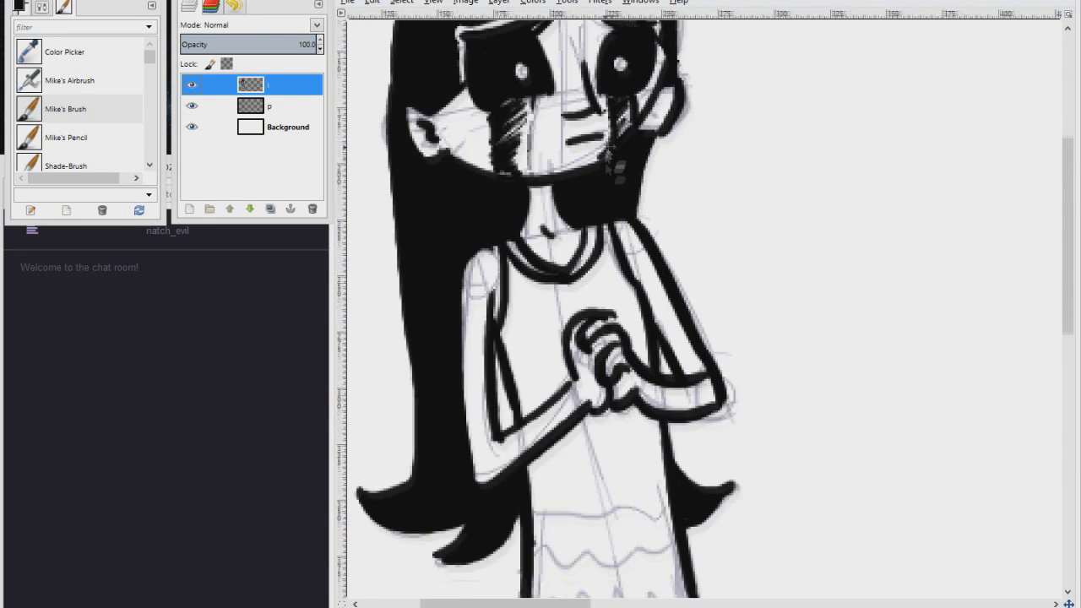
scroll(664, 403, "down", 10)
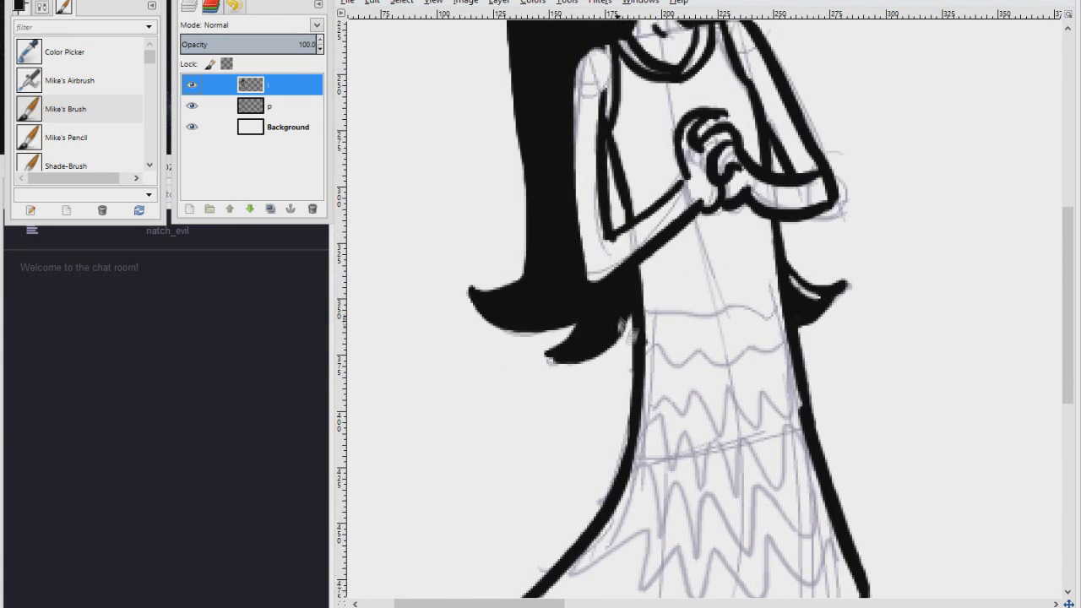
Step: Ink the leg and toed foot below the skirt on the long-hair side
scroll(593, 133, "down", 5)
scroll(594, 133, "left", 2)
mouse_move(638, 338)
left_mouse_down()
mouse_move(623, 426)
mouse_move(629, 473)
mouse_move(564, 456)
left_mouse_up()
mouse_move(620, 271)
left_mouse_down()
mouse_move(601, 386)
mouse_move(566, 452)
left_mouse_up()
left_click_drag(635, 174, 621, 284)
Step: Ink the other leg and its sideways foot below the hem
mouse_move(672, 158)
left_mouse_down()
mouse_move(637, 368)
mouse_move(672, 369)
left_mouse_up()
scroll(656, 367, "right", 2)
mouse_move(676, 312)
left_mouse_down()
mouse_move(764, 454)
mouse_move(781, 393)
mouse_move(688, 371)
left_mouse_up()
mouse_move(719, 173)
left_mouse_down()
mouse_move(724, 201)
mouse_move(685, 372)
left_mouse_up()
scroll(699, 575, "up", 5)
scroll(703, 574, "up", 8)
scroll(723, 434, "down", 3)
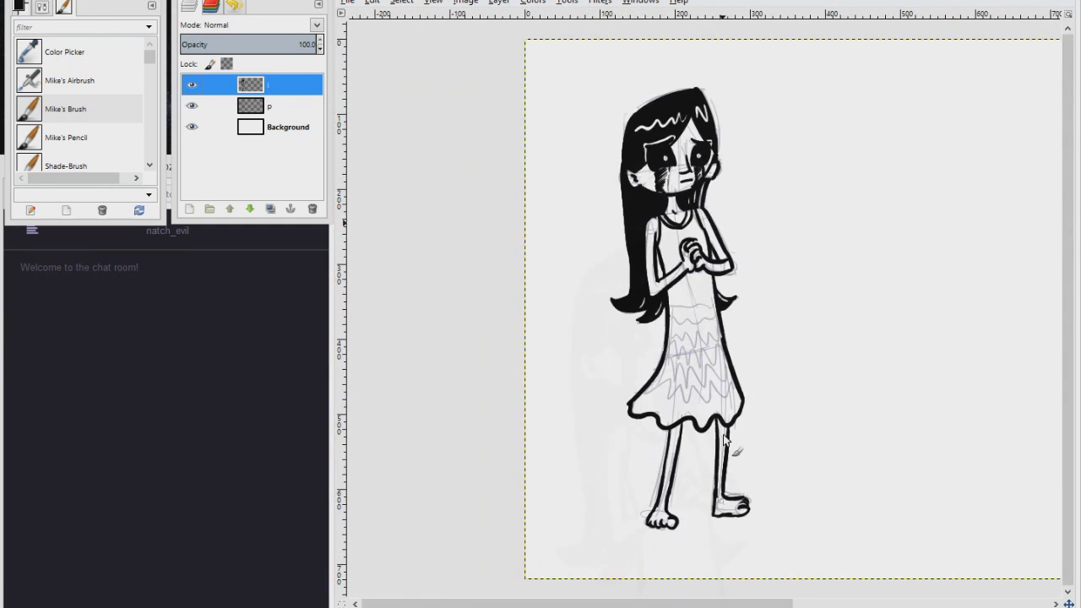
Step: Add a new layer directly above the p layer and set the foreground colour to olive b0b37b
left_click(271, 108)
left_click(189, 210)
key("Return")
left_click(20, 6)
left_click(136, 153)
left_click_drag(94, 116, 91, 134)
Step: Rename the new layer as c
double_click(287, 108)
key("BackSpace")
key("BackSpace")
key("BackSpace")
key("BackSpace")
type("c")
key("Return")
Step: Select the dress area from the i layer's line art and fill it with olive on the c layer
left_click(283, 86)
left_click(694, 338)
left_click(282, 107)
left_click(401, 2)
key("ctrl+comma")
Step: Select the skin areas of the face, ears, arms and legs from the i layer's line art
left_click(242, 83)
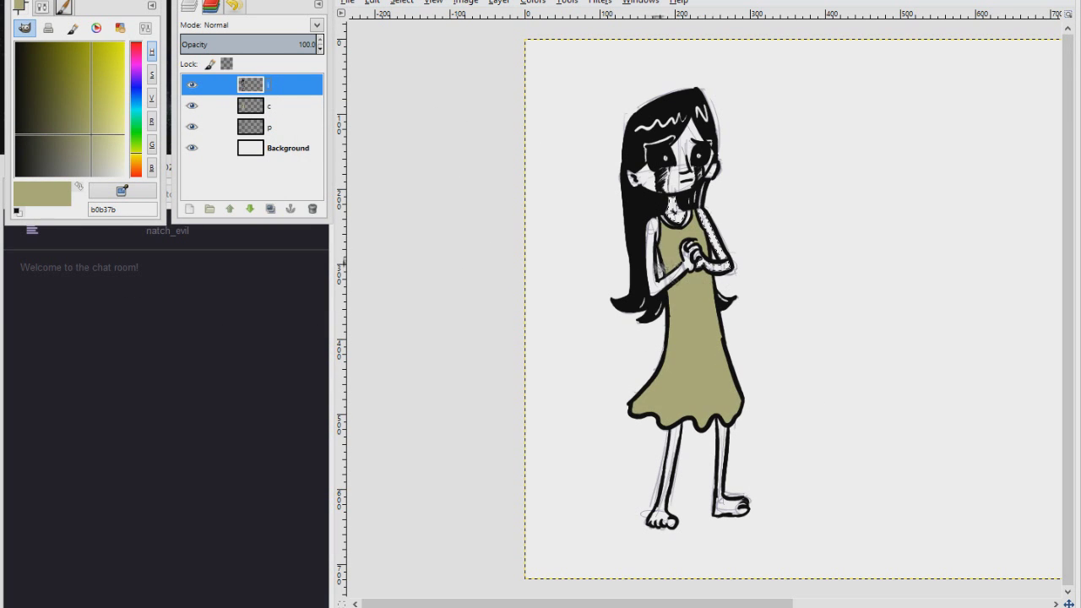
left_click(647, 177, "shift")
left_click(715, 171, "shift")
left_click(721, 477, "shift")
left_click(668, 485, "shift")
Step: Grow the skin selection and fill it with tan dab671 on the c layer
left_click(278, 106)
left_click(136, 164)
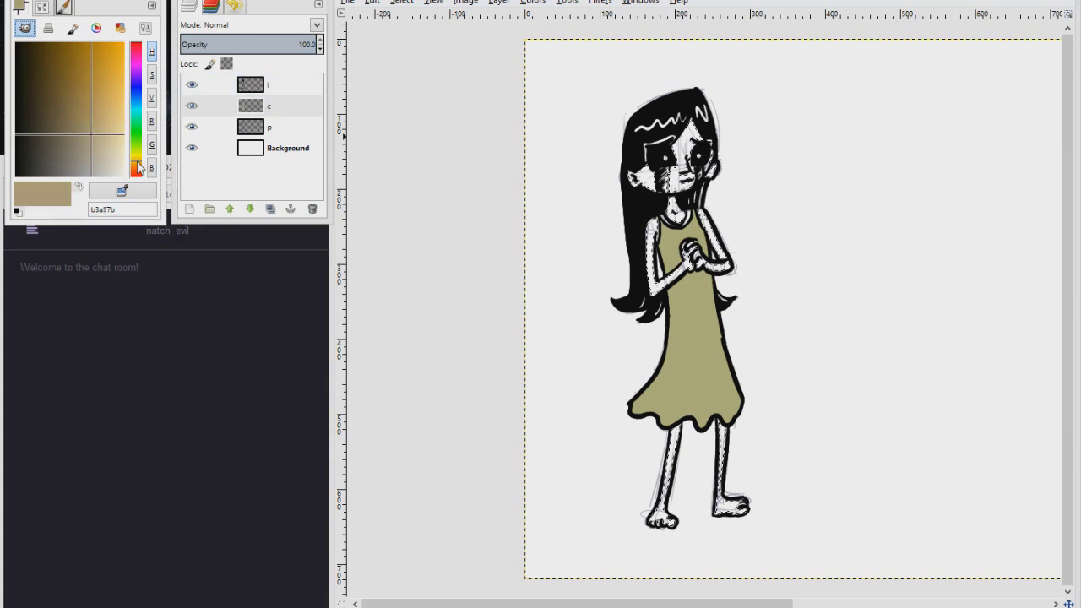
left_click_drag(111, 116, 116, 112)
scroll(117, 119, "up", 5)
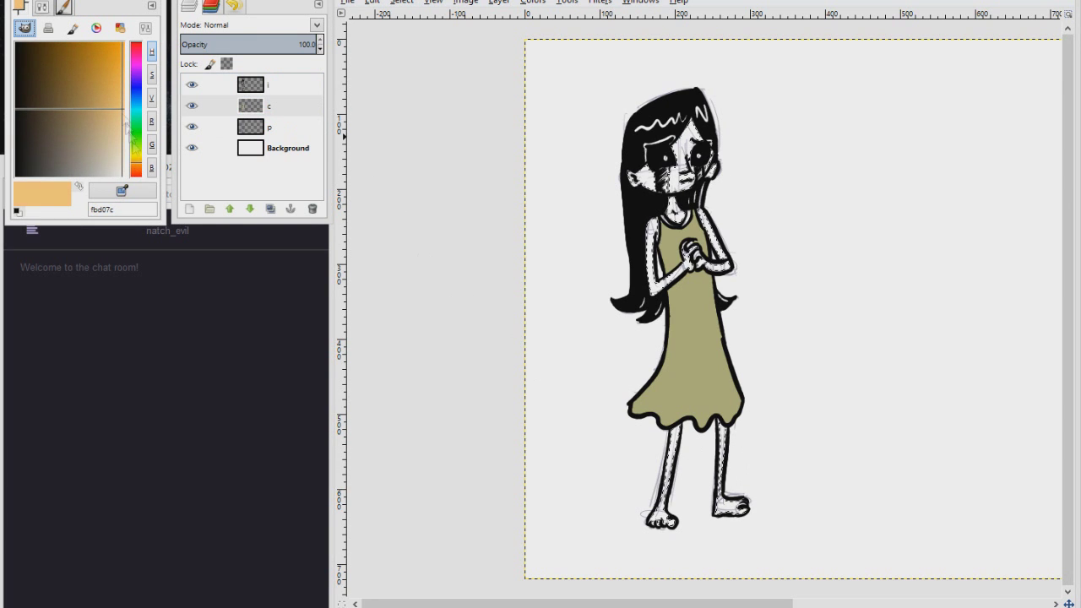
left_click(107, 111)
key("alt+s")
key("g")
key("Return")
key("ctrl+comma")
Step: Clear the selection and fill the Background layer with dark teal 2a5659
left_click(284, 89)
left_click(270, 145)
left_click(136, 108)
left_click(52, 105)
key("ctrl+shift+a")
key("ctrl+comma")
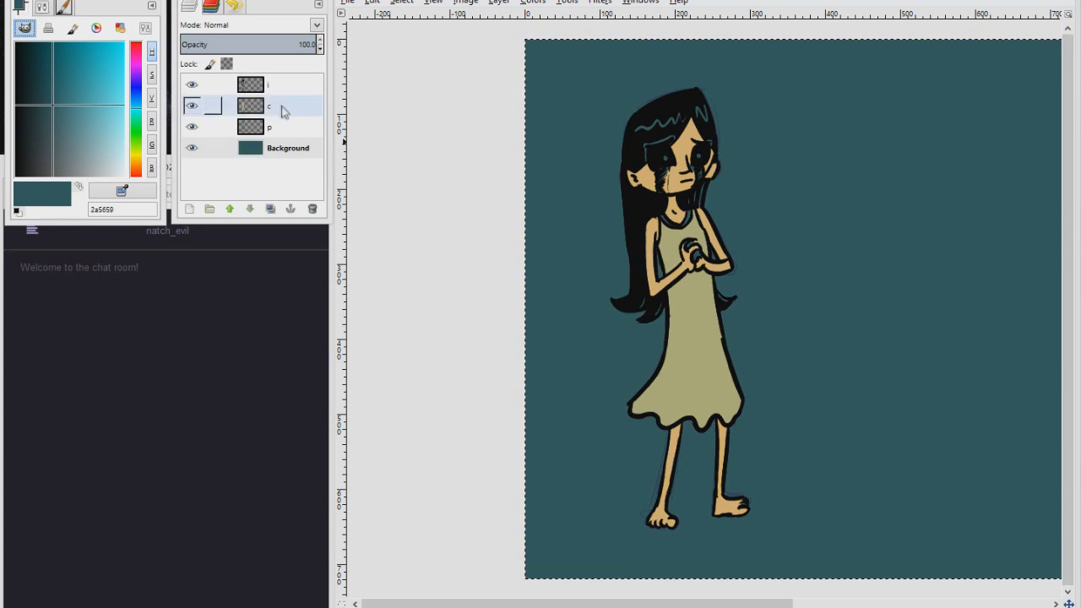
Step: Hide the p layer and paint the hair highlights and eye glints white on the c layer
left_click(282, 109)
scroll(700, 95, "up", 4)
left_click(16, 211)
left_click(78, 185)
left_click(192, 127)
mouse_move(717, 140)
left_mouse_down()
mouse_move(688, 184)
mouse_move(444, 239)
left_mouse_up()
left_click_drag(481, 296, 487, 357)
left_click(563, 345)
mouse_move(581, 290)
left_mouse_down()
mouse_move(598, 270)
mouse_move(482, 296)
left_mouse_up()
left_click(693, 336)
left_click_drag(729, 276, 743, 295)
Step: Touch up the remaining background gaps around the face and tear streaks with colours sampled from the drawing
left_click(650, 309, "ctrl")
left_click(643, 314, "ctrl")
left_click_drag(576, 386, 544, 413)
mouse_move(723, 445)
left_mouse_down()
mouse_move(620, 269)
mouse_move(594, 361)
left_mouse_up()
left_click(621, 268, "ctrl")
key("x")
left_click_drag(578, 297, 574, 343)
left_click_drag(553, 324, 552, 347)
mouse_move(553, 346)
left_mouse_down()
mouse_move(624, 198)
mouse_move(596, 288)
left_mouse_up()
Step: Paint the dress collar grey and fill the gaps in the clasped hands with the sampled skin tan
left_click(82, 174)
left_click_drag(515, 248, 557, 283)
left_click(540, 306, "ctrl")
left_click(488, 269, "ctrl")
left_click_drag(496, 337, 497, 348)
left_click_drag(654, 384, 648, 414)
left_click_drag(620, 364, 647, 348)
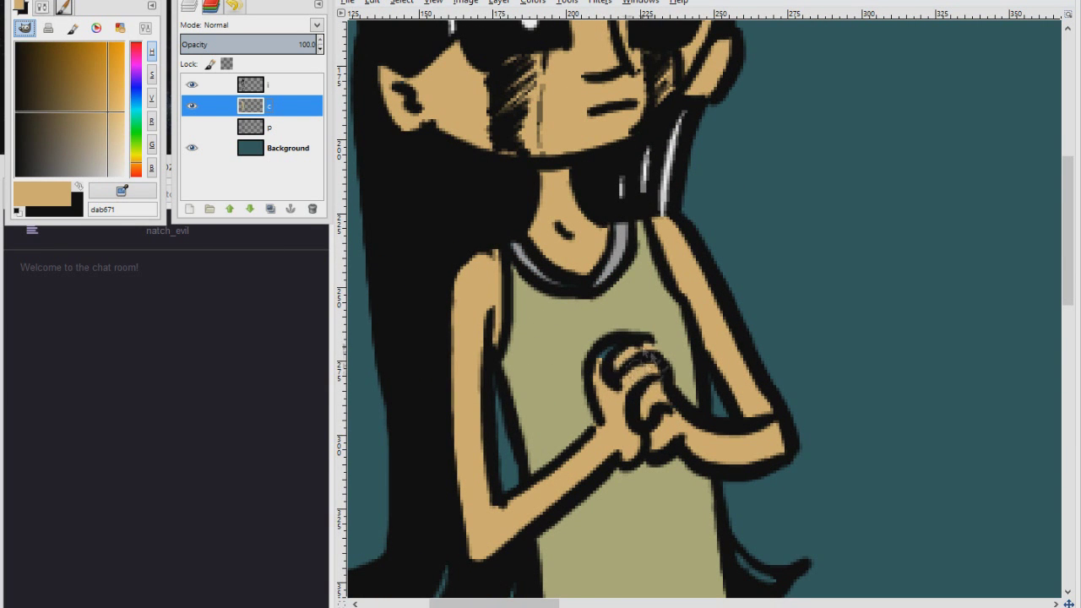
Step: Paint the highlight gaps in the lower hair tips white
left_click_drag(684, 459, 633, 237)
key("d")
key("x")
left_click_drag(687, 331, 721, 360)
scroll(639, 132, "down", 7)
scroll(639, 132, "up", 3)
Step: Set the foreground colour to purple 4f4b7e and paint bold zigzag stripes across the skirt of the dress
left_click_drag(141, 131, 138, 84)
left_click_drag(91, 121, 72, 122)
mouse_move(432, 381)
left_mouse_down()
mouse_move(554, 410)
mouse_move(764, 337)
left_mouse_up()
left_click_drag(748, 199, 503, 256)
scroll(506, 258, "up", 3)
left_click_drag(494, 325, 616, 249)
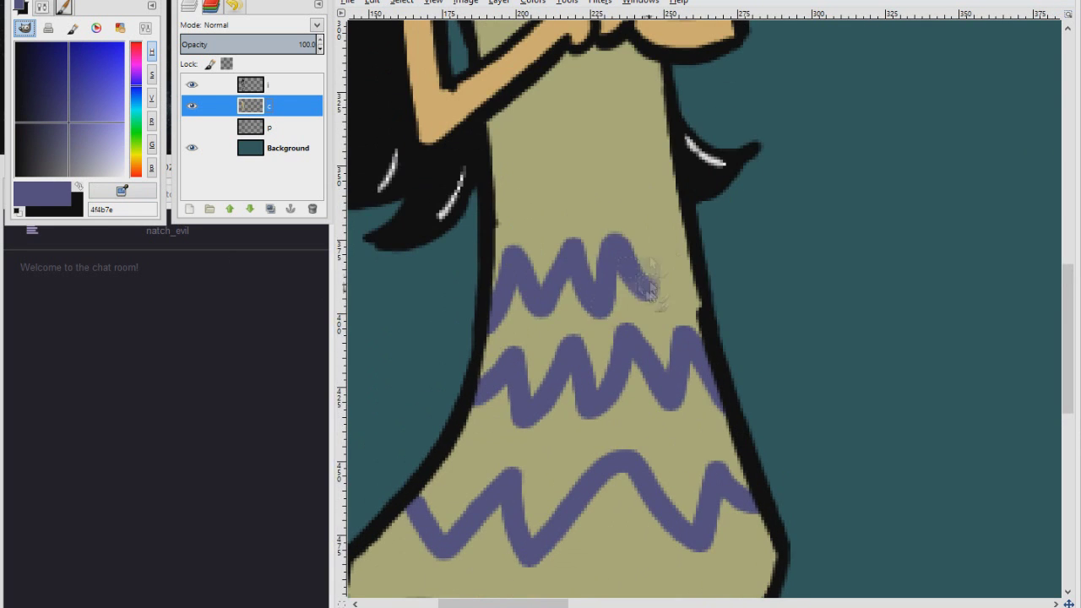
Step: Continue with thinner purple wavy stripes across the waist and chest of the dress, behind the arms
scroll(567, 313, "up", 6)
left_click_drag(488, 252, 547, 241)
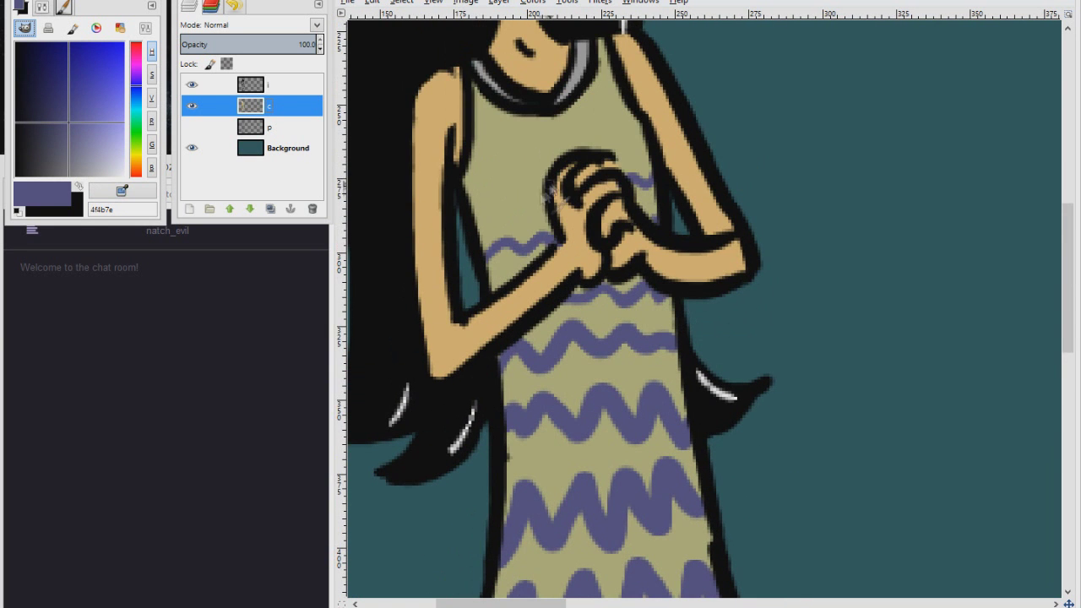
left_click_drag(548, 199, 471, 202)
left_click_drag(465, 178, 653, 150)
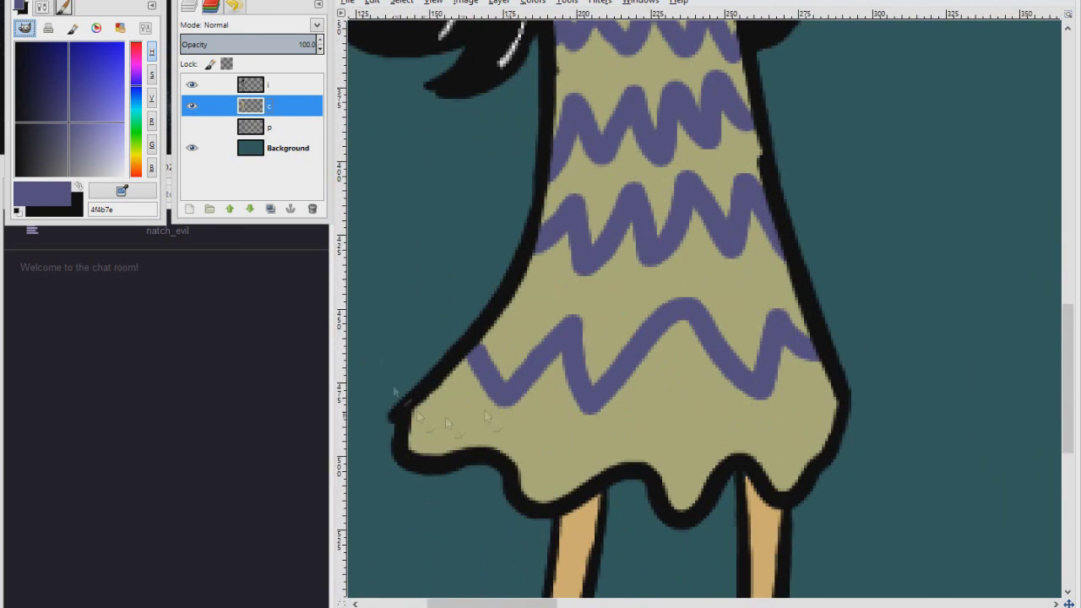
Step: Add a new layer above c and set the paintbrush to a near-black colour, size 12 and opacity 29.9
left_click(189, 208)
key("Return")
left_click_drag(75, 135, 42, 187)
scroll(63, 6, "down", 2)
left_click(44, 7)
left_click(63, 7)
key("bracketright")
key("bracketright")
key("bracketright")
key("bracketright")
key("bracketright")
left_click_drag(54, 58, 49, 58)
Step: Paint translucent dark patches on the dress at the waist, the skirt sides and near the hem
mouse_move(528, 278)
left_mouse_down()
mouse_move(543, 265)
mouse_move(507, 313)
mouse_move(521, 282)
mouse_move(519, 296)
left_mouse_up()
mouse_move(718, 165)
left_mouse_down()
mouse_move(709, 193)
mouse_move(731, 204)
left_mouse_up()
mouse_move(785, 410)
left_mouse_down()
mouse_move(810, 457)
mouse_move(794, 439)
left_mouse_up()
left_click_drag(787, 433, 801, 469)
left_click_drag(572, 34, 582, 417)
scroll(583, 405, "down", 3)
left_click_drag(586, 270, 576, 320)
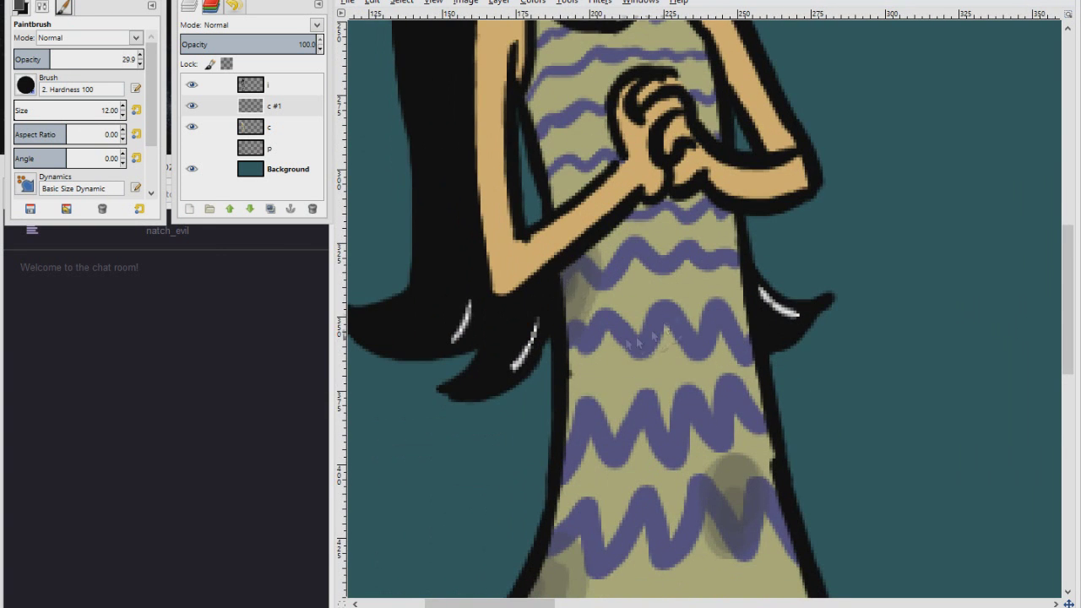
Step: Merge the patch layer down into c and add a new layer named s above it
scroll(639, 342, "up", 5)
scroll(639, 342, "down", 10)
right_click(270, 106)
left_click(291, 214)
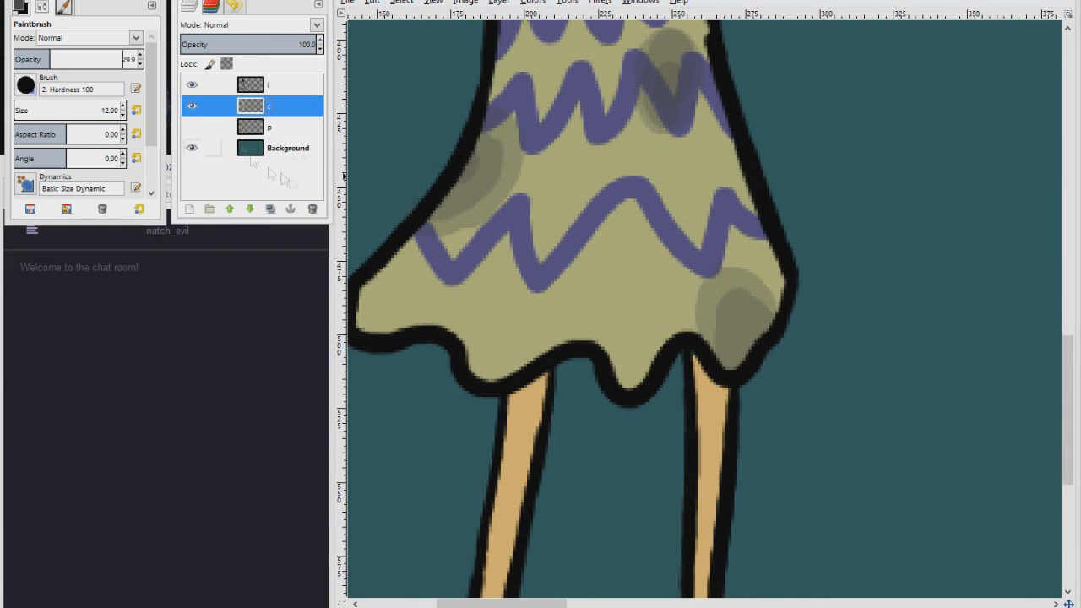
left_click(192, 209)
type("s")
key("Return")
key("minus")
key("minus")
left_click(191, 208)
left_click(219, 243)
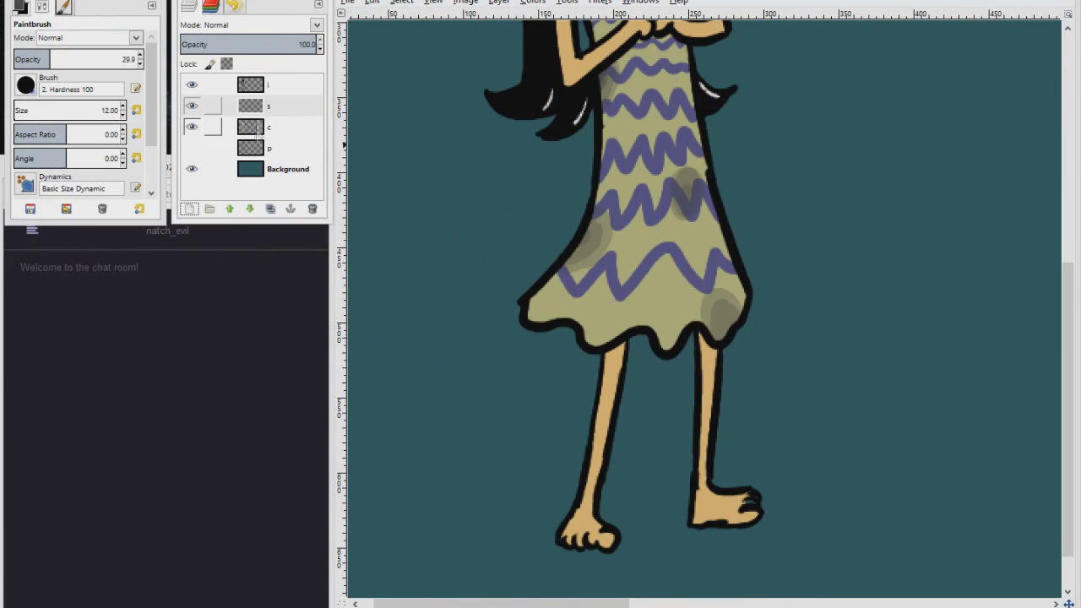
Step: Mask the s layer to the painted area of the c layer and clear the selection
right_click(255, 126)
left_click(314, 487)
right_click(253, 106)
left_click(312, 314)
left_click(164, 279)
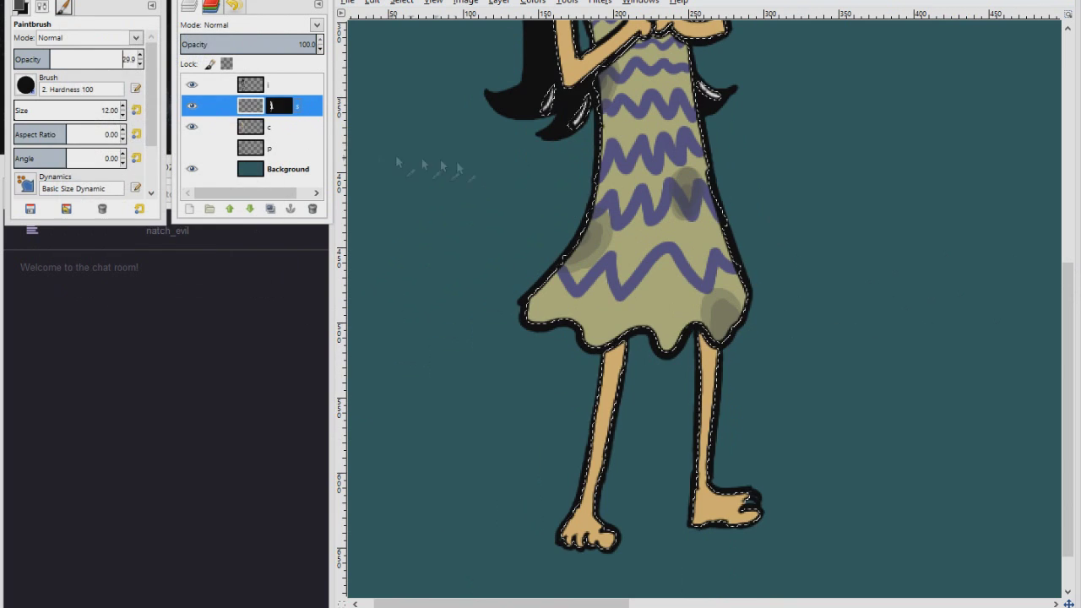
key("ctrl+shift+a")
Step: Set the s layer's opacity to 50 and the paintbrush opacity to 100
key("r")
left_click_drag(1068, 344, 1057, 245)
left_click(226, 106)
double_click(306, 45)
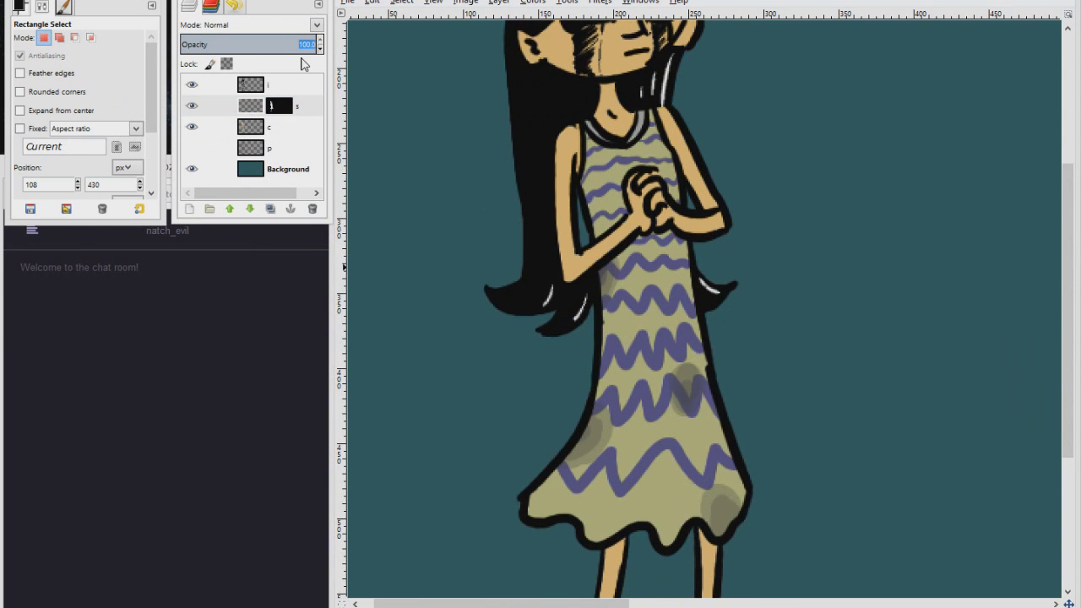
type("50")
key("Return")
key("p")
scroll(625, 86, "up", 5)
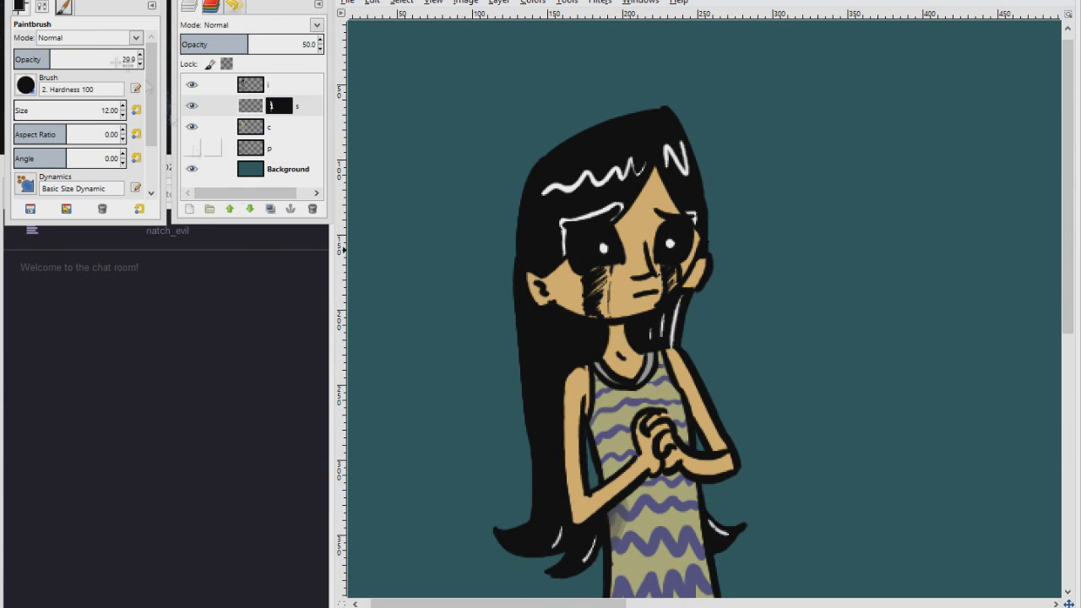
left_click_drag(119, 60, 145, 59)
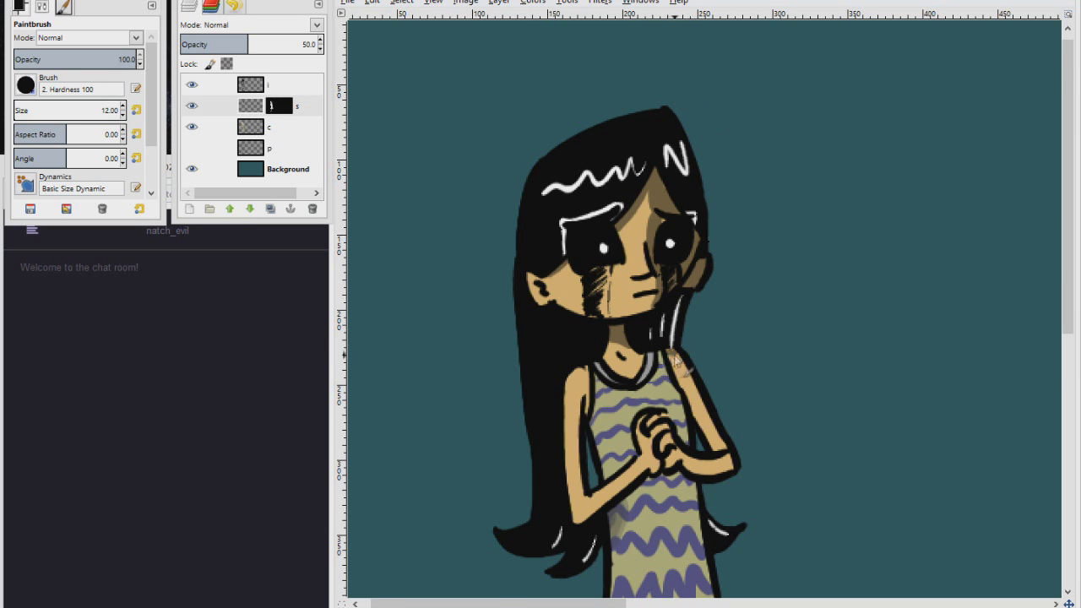
Step: Paint dark shading on the neck, arms and clasped hands on the s layer
left_click_drag(633, 352, 649, 363)
mouse_move(669, 356)
left_mouse_down()
mouse_move(600, 267)
mouse_move(652, 358)
left_mouse_up()
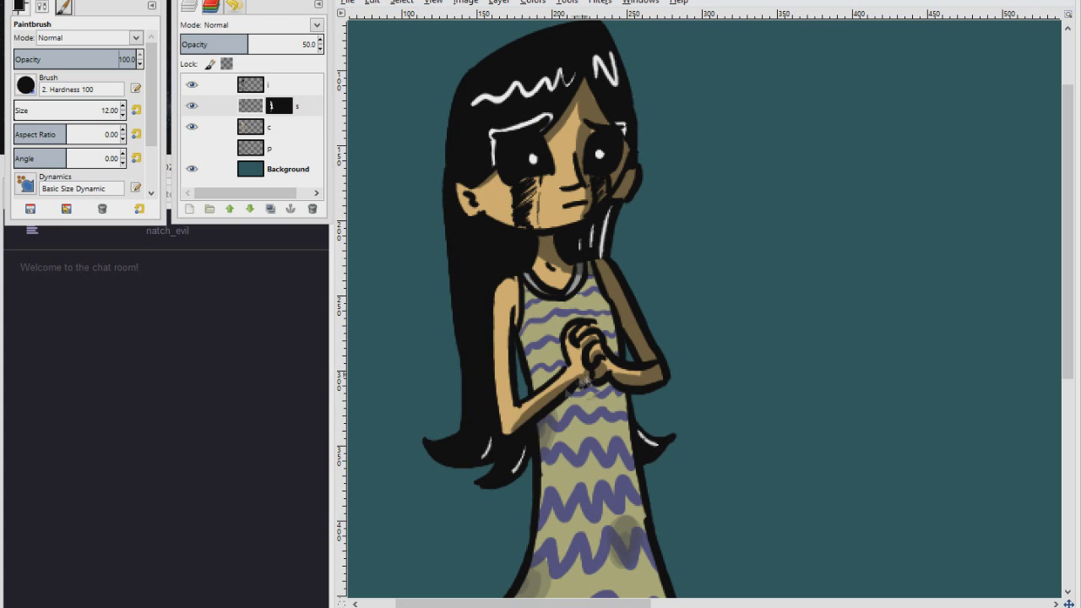
mouse_move(626, 395)
left_mouse_down()
mouse_move(649, 516)
mouse_move(567, 342)
left_mouse_up()
left_click_drag(559, 326, 572, 374)
Step: Paint shadow folds along the skirt and shade the tops of the legs below the hem
mouse_move(545, 442)
left_mouse_down()
mouse_move(531, 516)
mouse_move(547, 503)
left_mouse_up()
mouse_move(472, 510)
left_mouse_down()
mouse_move(499, 436)
mouse_move(492, 505)
left_mouse_up()
left_click_drag(414, 500, 474, 397)
left_click_drag(559, 336, 596, 449)
mouse_move(600, 456)
left_mouse_down()
mouse_move(596, 284)
mouse_move(614, 259)
left_mouse_up()
left_click_drag(583, 355, 577, 319)
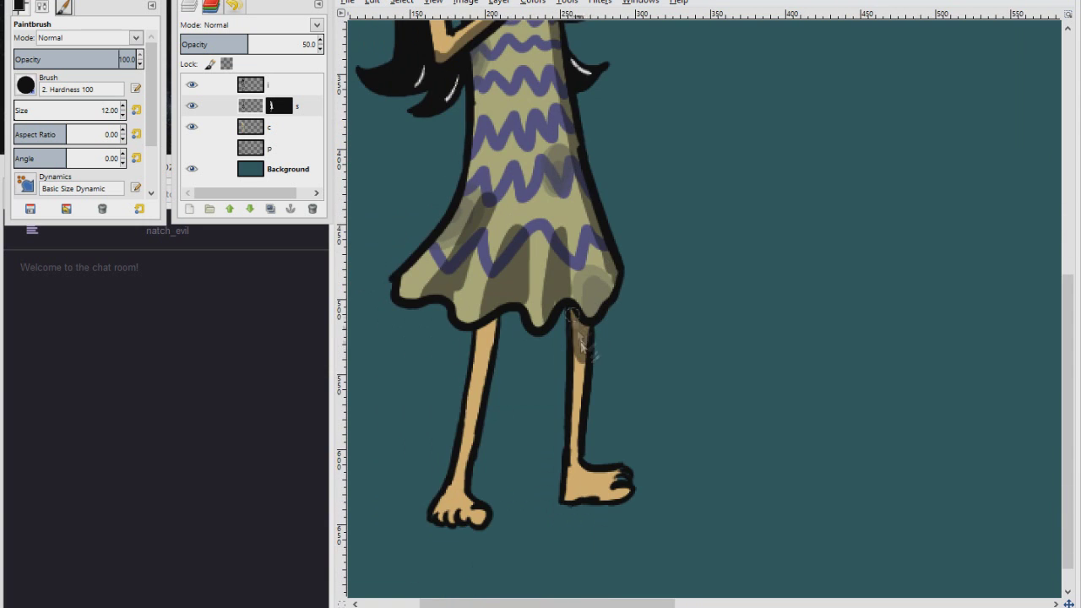
Step: Hand-letter "Pray 4 Void" in black on three lines beside the girl on the i layer
scroll(501, 313, "up", 9)
scroll(502, 312, "left", 1)
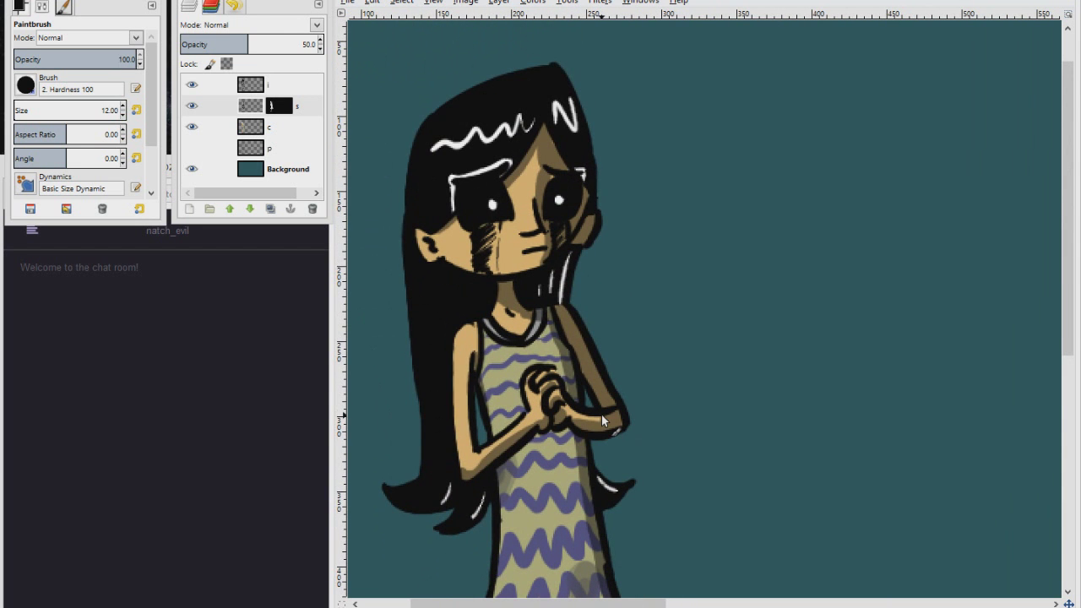
mouse_move(1067, 207)
left_mouse_down()
mouse_move(1067, 290)
mouse_move(1067, 199)
left_mouse_up()
left_click(287, 85)
mouse_move(724, 294)
left_mouse_down()
mouse_move(694, 287)
mouse_move(628, 201)
left_mouse_up()
mouse_move(688, 181)
left_mouse_down()
mouse_move(695, 263)
mouse_move(690, 218)
left_mouse_up()
mouse_move(715, 222)
left_mouse_down()
mouse_move(715, 265)
mouse_move(743, 231)
left_mouse_up()
mouse_move(773, 233)
left_mouse_down()
mouse_move(778, 271)
mouse_move(804, 256)
left_mouse_up()
mouse_move(819, 228)
left_mouse_down()
mouse_move(785, 290)
mouse_move(751, 315)
left_mouse_up()
left_click_drag(746, 283, 743, 341)
mouse_move(666, 345)
left_mouse_down()
mouse_move(681, 388)
mouse_move(705, 361)
left_mouse_up()
left_click_drag(726, 377, 723, 380)
mouse_move(753, 373)
left_mouse_down()
mouse_move(754, 412)
mouse_move(746, 364)
left_mouse_up()
left_click_drag(794, 372, 800, 412)
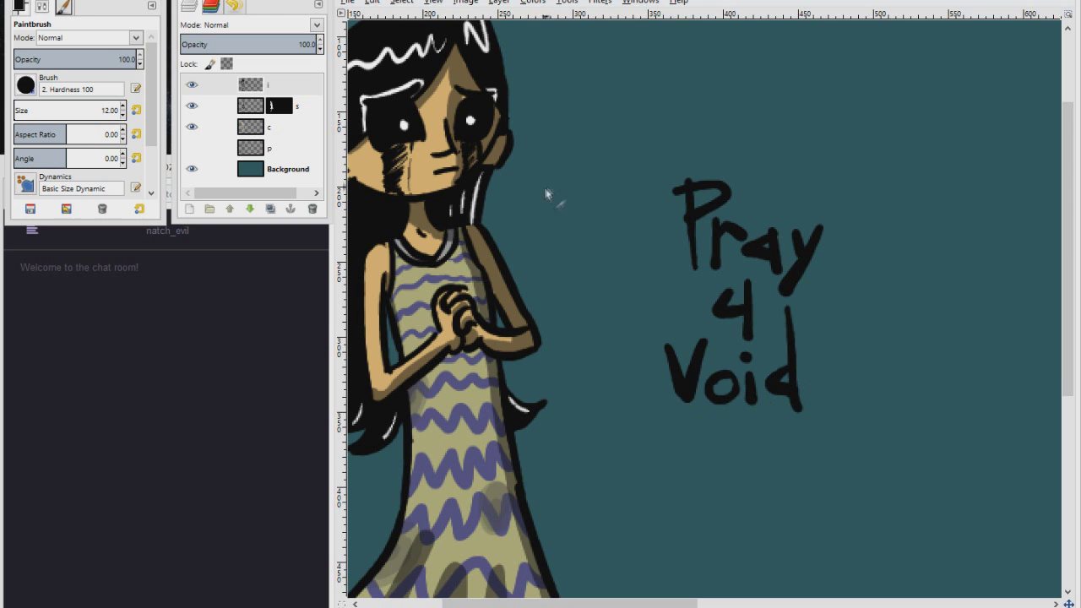
Step: Draw a speech bubble around the lettering with a tail towards the girl's mouth, and clean up its lower corner
left_click_drag(512, 217, 648, 256)
left_click_drag(511, 217, 655, 292)
left_click_drag(647, 256, 640, 467)
left_click_drag(655, 294, 699, 478)
key("shift+e")
left_click_drag(639, 462, 653, 469)
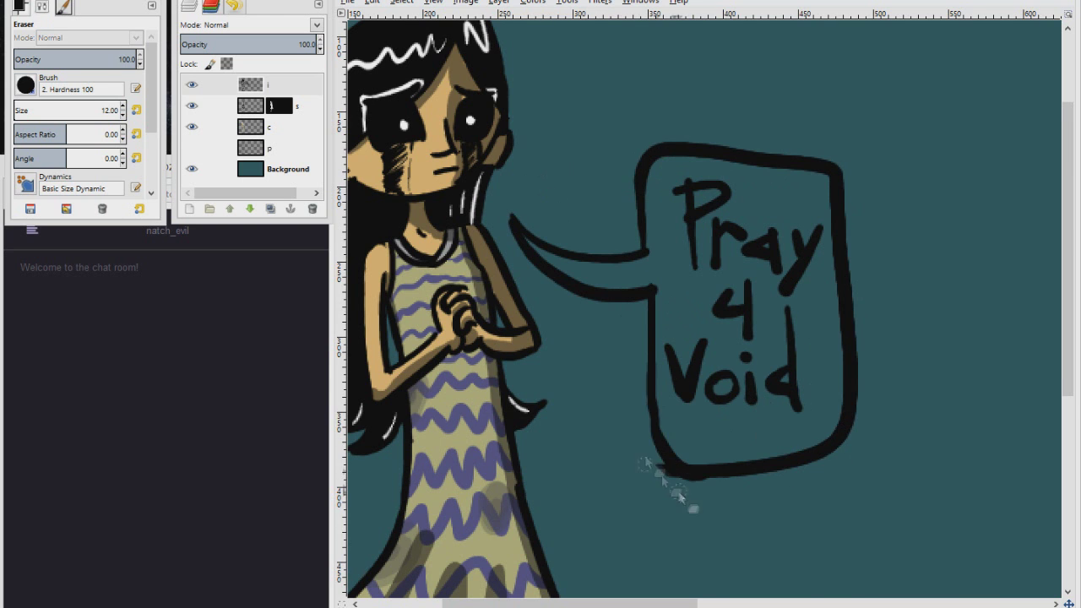
Step: Draw a cloud-shaped thought bubble with three dots above the girl, trailing small bubbles down to her head
key("p")
left_click_drag(603, 45, 610, 244)
left_click(714, 153)
mouse_move(688, 100)
left_mouse_down()
mouse_move(620, 110)
mouse_move(730, 117)
left_mouse_up()
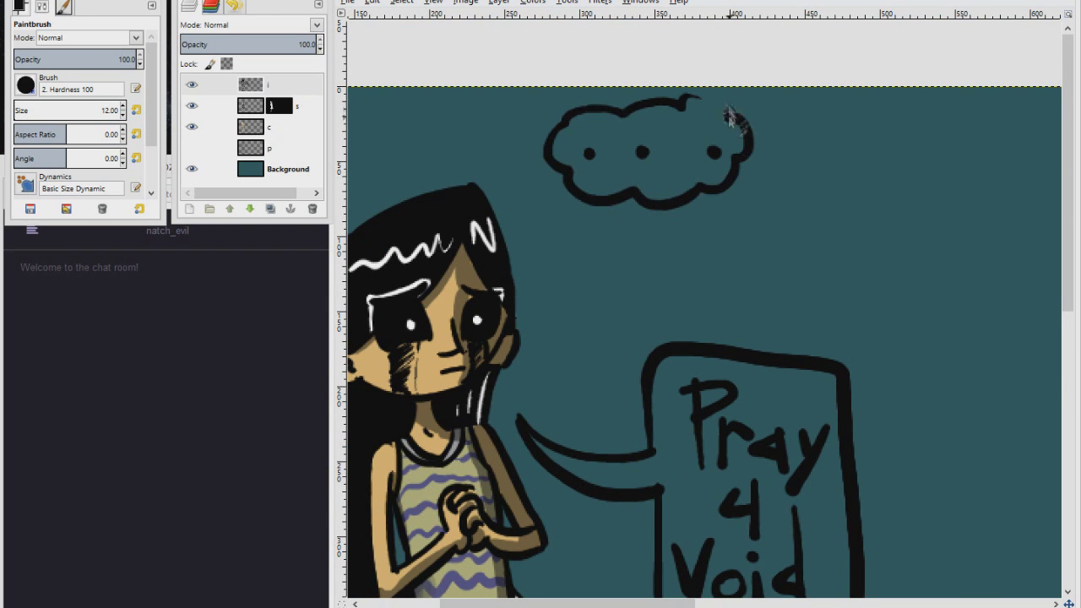
left_click(536, 272)
left_click_drag(561, 228, 637, 203)
left_click_drag(633, 207, 579, 110)
Step: Select the insides of the speech and thought bubbles, grow the selection and fill it with white on the c layer
key("u")
left_click(564, 78)
left_click(565, 114, "shift")
left_click(632, 336, "shift")
key("alt+s")
key("g")
key("Return")
key("ctrl+comma")
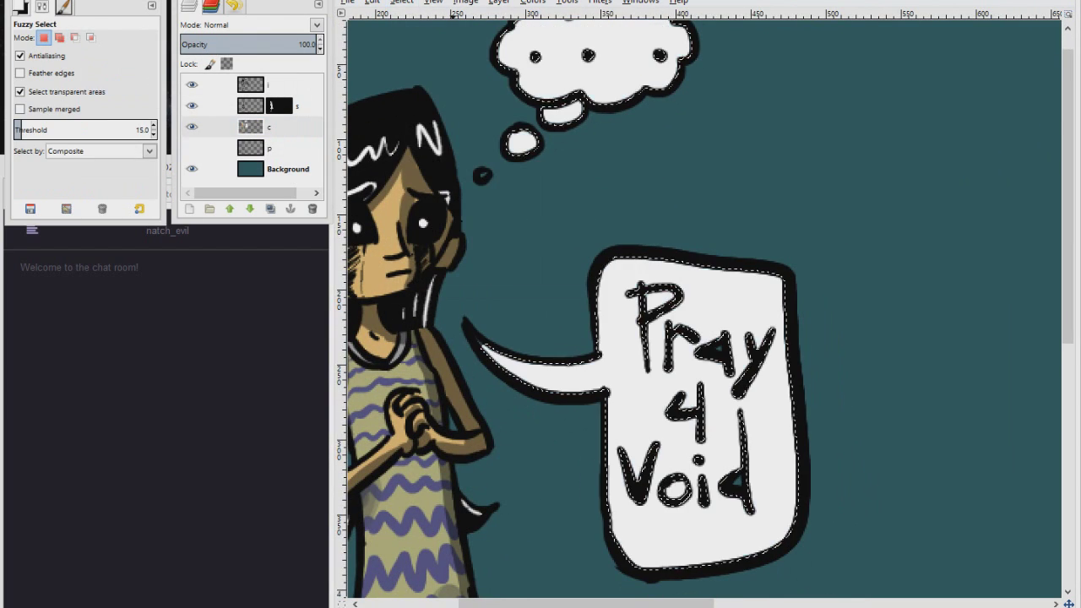
Step: Clear the selection and crop the image to the girl and her two bubbles
key("ctrl+shift+a")
key("p")
key("shift+ctrl+j")
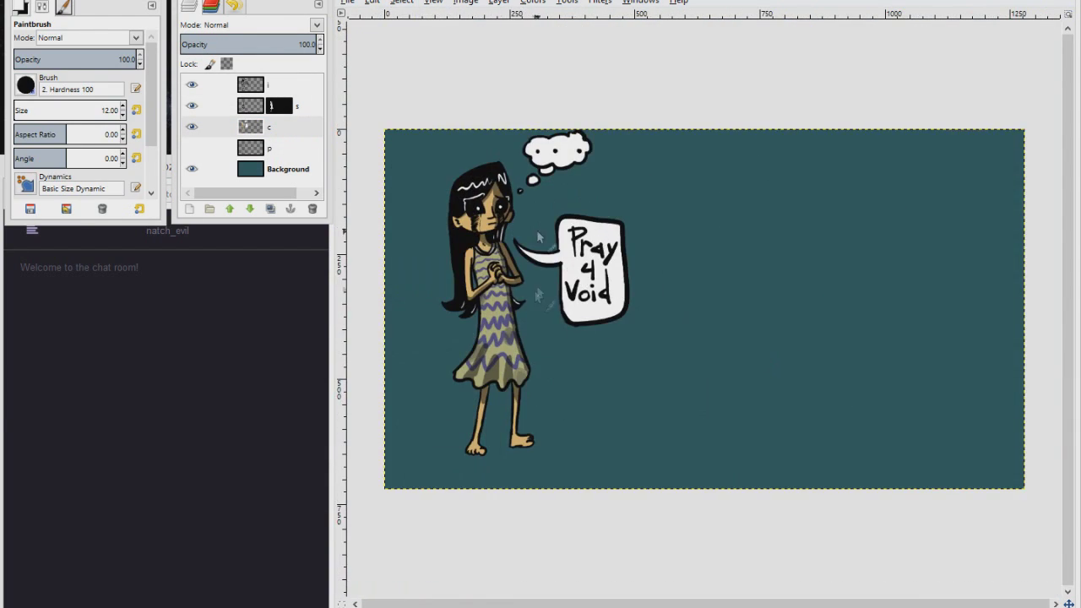
key("r")
left_click_drag(420, 121, 644, 510)
Step: Fill the Background layer with a vertical gradient from sky blue at the top to pale grey-blue afbbc8 at the bottom
left_click(283, 173)
left_click(21, 7)
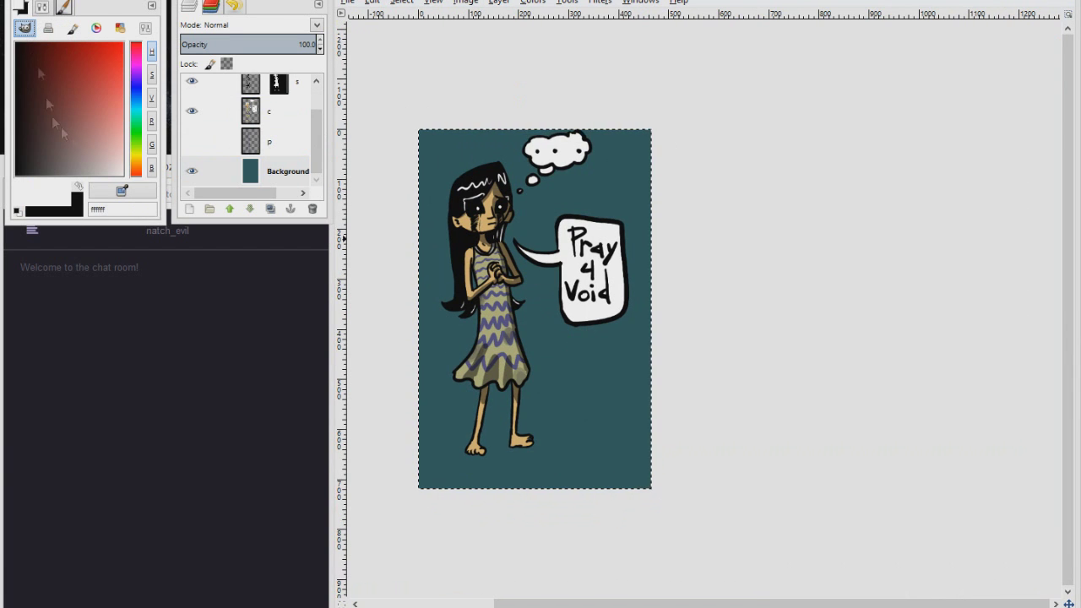
left_click_drag(141, 114, 139, 101)
left_click_drag(115, 144, 99, 160)
left_click_drag(526, 114, 583, 76)
scroll(534, 338, "up", 1)
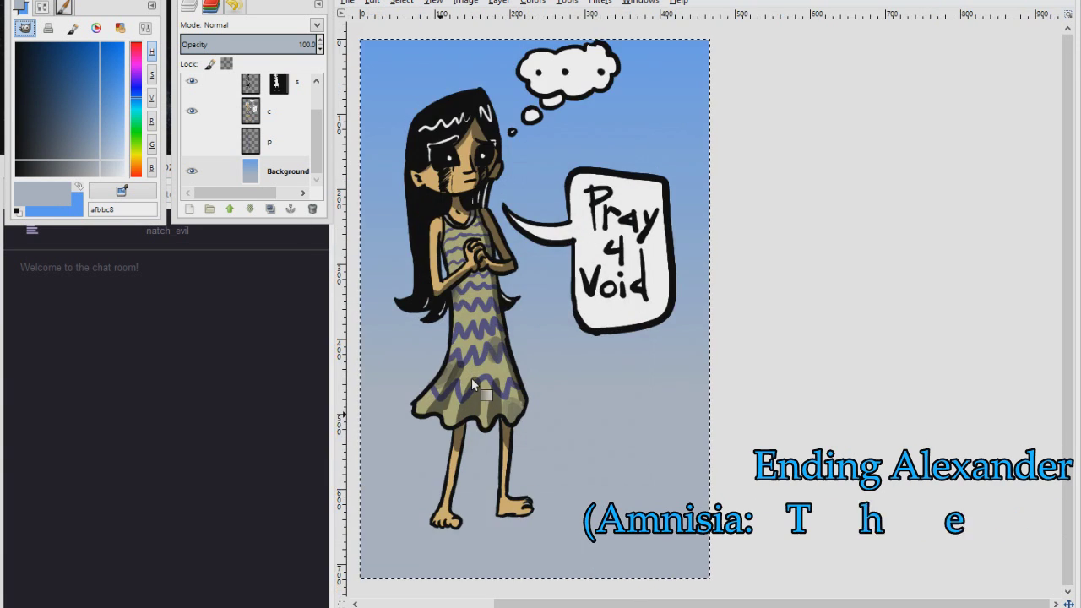
Step: Fill a rectangular area across the lower part of the Background with white as snowy ground, and clear the selection
left_click_drag(482, 390, 546, 353)
key("d")
key("x")
mouse_move(411, 347)
left_mouse_down()
mouse_move(408, 295)
mouse_move(811, 513)
left_mouse_up()
key("r")
key("ctrl+comma")
key("ctrl+shift+a")
Step: Set the Paintbrush to 42.7 opacity and size 17 for painting the horizon
scroll(653, 355, "up", 2)
left_click_drag(654, 355, 885, 412)
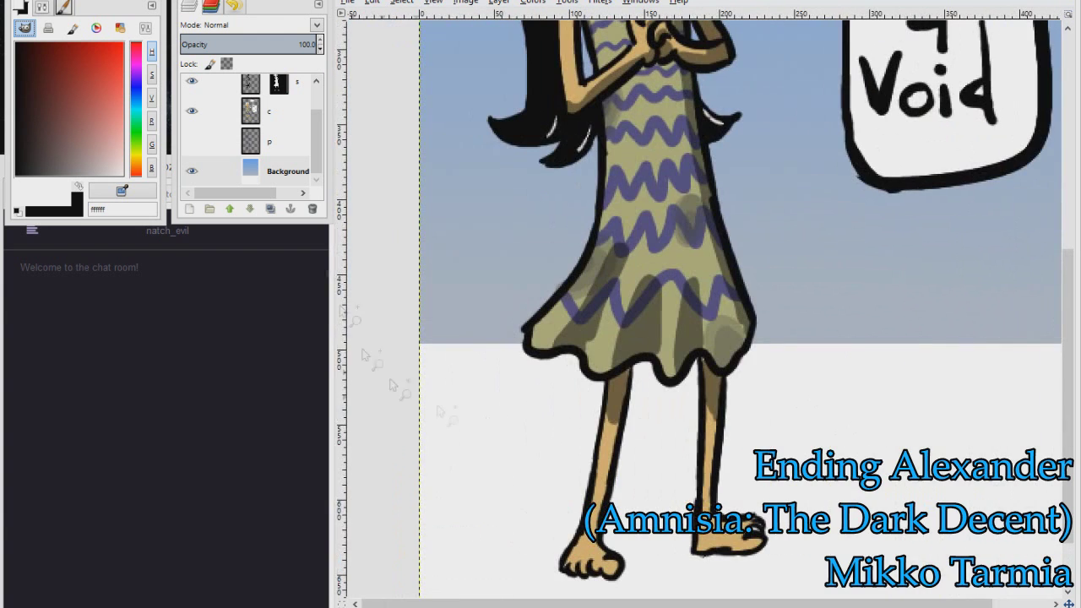
left_click(63, 7)
left_click(41, 8)
left_click(63, 8)
left_click(67, 137)
left_click(41, 8)
left_click(65, 55)
key("bracketright")
key("bracketright")
key("bracketright")
key("bracketright")
Step: Paint translucent white strokes along the edge between sky and snow to form soft, uneven drifts on the horizon
mouse_move(482, 336)
left_mouse_down()
mouse_move(591, 325)
mouse_move(988, 332)
left_mouse_up()
left_click_drag(447, 339, 794, 339)
left_click_drag(840, 347, 482, 352)
left_click_drag(574, 340, 757, 328)
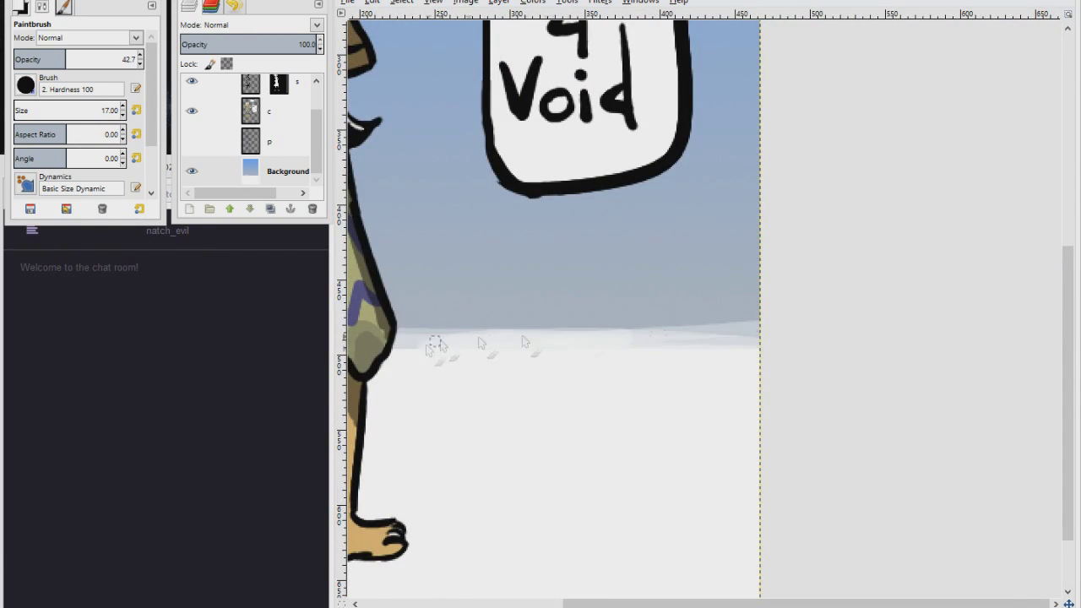
scroll(439, 342, "left", 4)
scroll(534, 336, "left", 2)
left_click_drag(493, 327, 564, 320)
left_click_drag(851, 346, 653, 256)
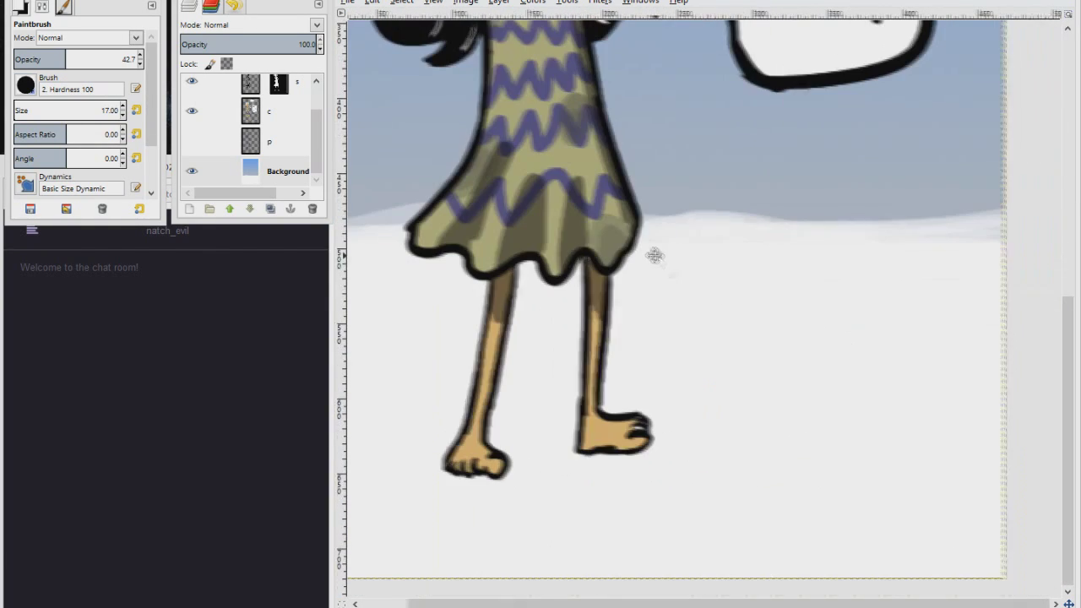
Step: Paint thin pale-grey streaks across the snow below the horizon and touch them up with the sampled snow white
left_click(22, 7)
left_click_drag(100, 169, 99, 188)
scroll(435, 340, "up", 1)
scroll(436, 337, "down", 2)
left_click_drag(445, 313, 839, 317)
mouse_move(964, 289)
left_mouse_down()
mouse_move(677, 315)
mouse_move(964, 303)
left_mouse_up()
left_click_drag(579, 302, 442, 297)
mouse_move(964, 322)
left_mouse_down()
mouse_move(765, 334)
mouse_move(945, 338)
mouse_move(430, 309)
mouse_move(374, 295)
mouse_move(760, 266)
mouse_move(687, 275)
left_mouse_up()
left_click_drag(965, 264, 773, 281)
left_click_drag(675, 290, 964, 296)
left_click_drag(512, 255, 445, 275)
left_click_drag(964, 242, 696, 256)
left_click_drag(865, 260, 739, 246)
left_click(713, 255, "ctrl")
mouse_move(625, 262)
left_mouse_down()
mouse_move(405, 304)
mouse_move(705, 285)
left_mouse_up()
Step: Create a transparent layer named shadow directly above the Background
left_click(189, 209)
left_click(294, 313)
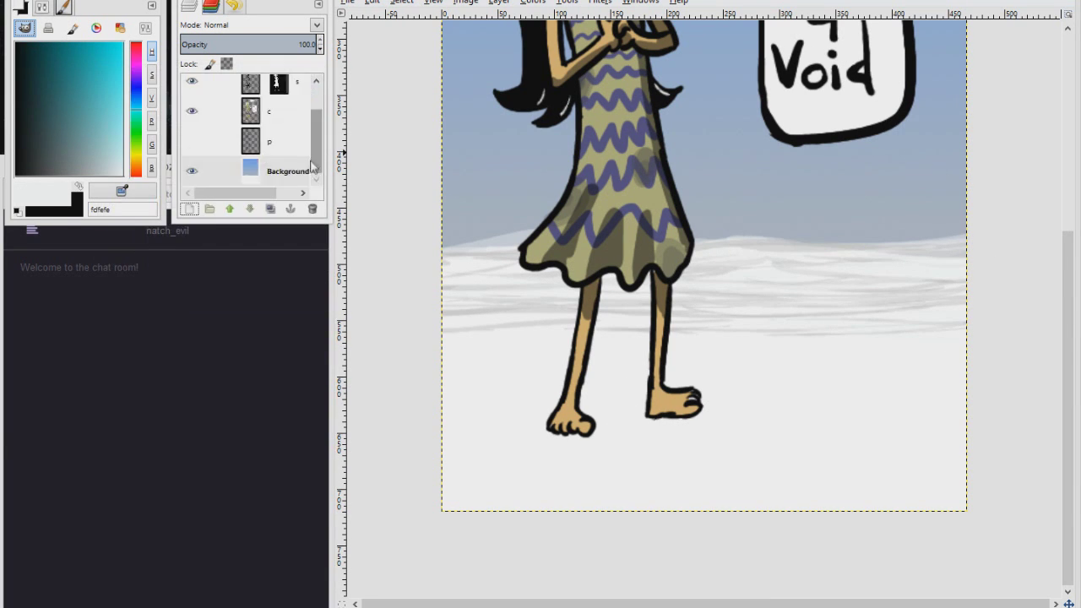
left_click(252, 124)
mouse_move(314, 164)
left_mouse_down()
mouse_move(314, 140)
mouse_move(316, 167)
left_mouse_up()
key("shift+ctrl+n")
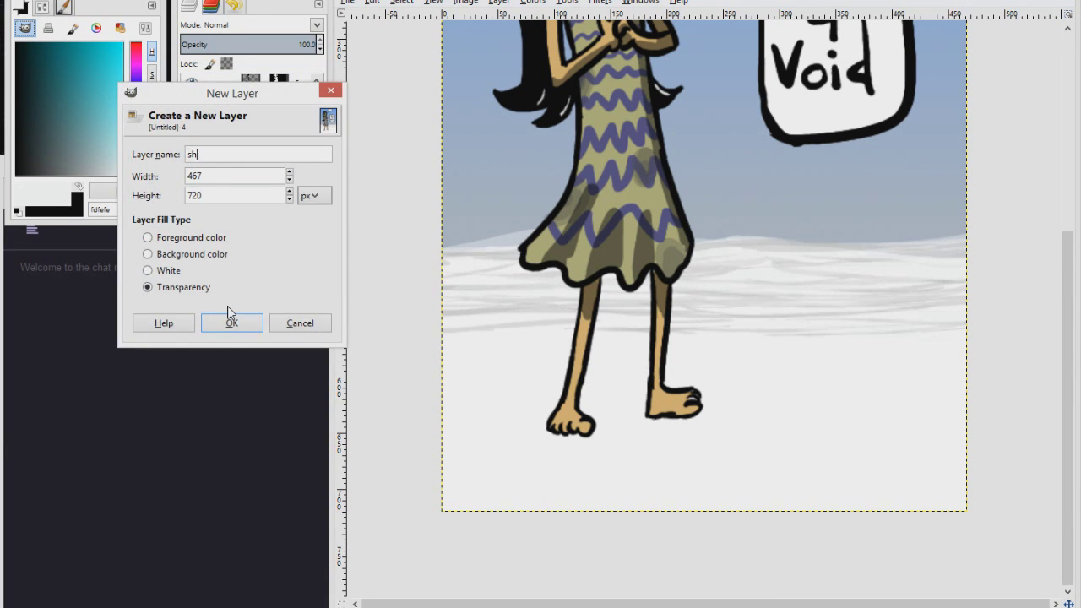
left_click(229, 321)
Step: Scribble a translucent black ground shadow from the girl's feet towards the lower right of the snow on the shadow layer
mouse_move(654, 422)
left_mouse_down()
mouse_move(663, 434)
mouse_move(591, 456)
mouse_move(712, 483)
left_mouse_up()
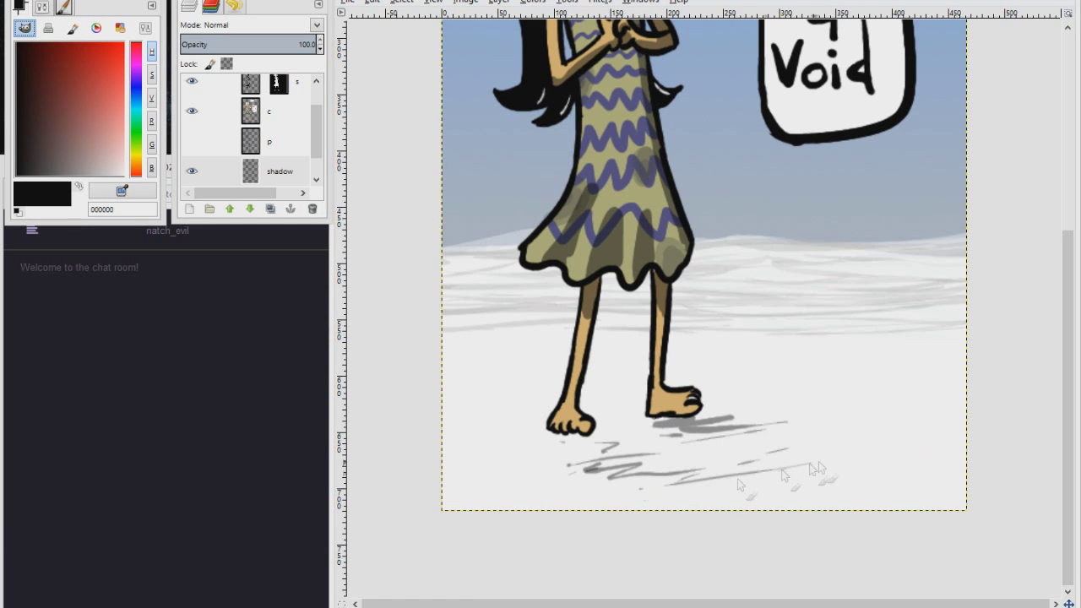
left_click_drag(911, 477, 764, 507)
left_click_drag(961, 499, 789, 522)
left_click_drag(620, 430, 599, 461)
left_click_drag(710, 414, 659, 431)
Step: Tint the girl's toes and the sole of her foot red ff4040 on the c layer
left_click(283, 111)
key("z")
left_click_drag(514, 363, 763, 454)
left_click_drag(102, 68, 124, 76)
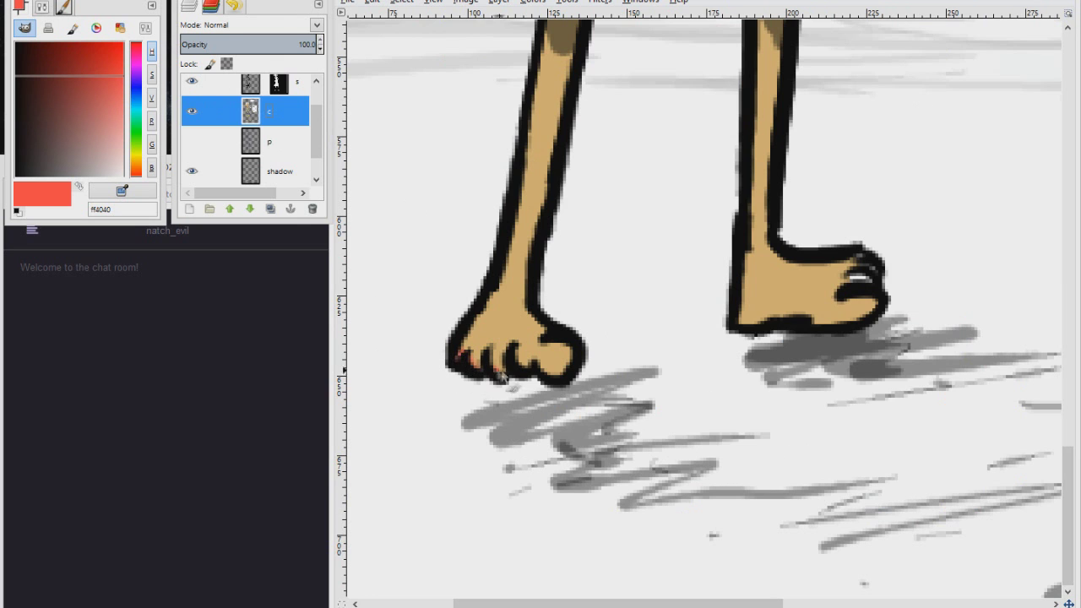
left_click_drag(745, 320, 844, 316)
key("minus")
key("minus")
key("minus")
key("minus")
key("minus")
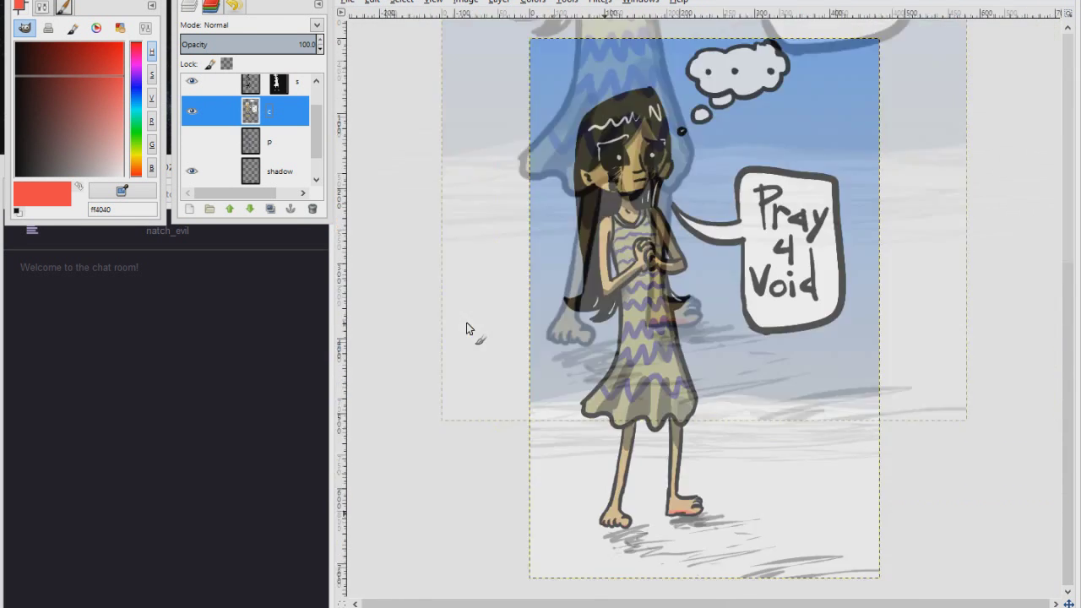
Step: Save the image as Sherry-void in the Just Stuff folder inside Scarlet Acres
key("ctrl+s")
left_click(466, 285)
double_click(553, 347)
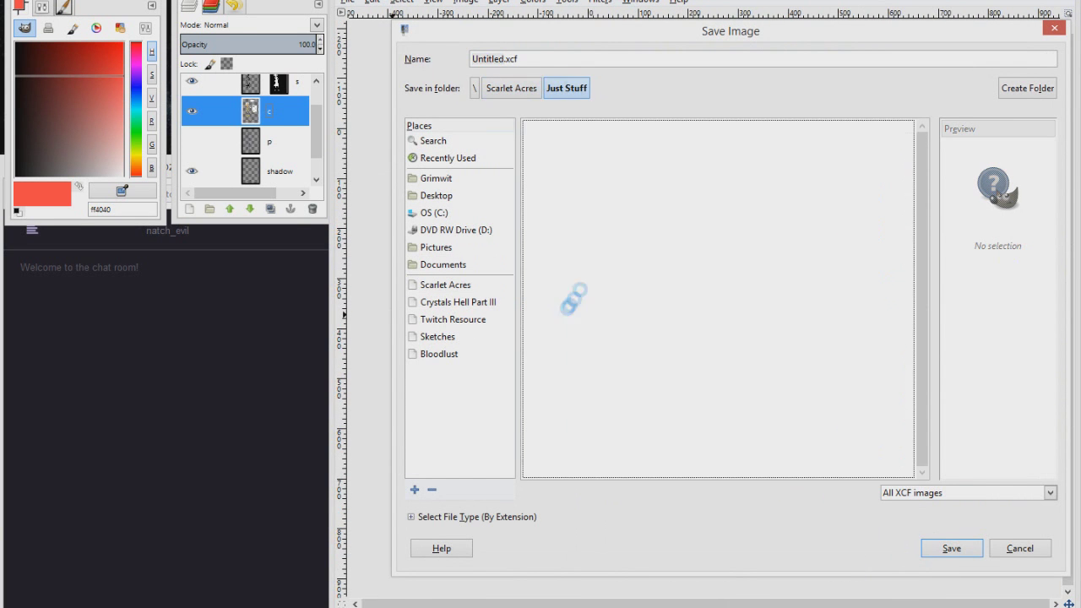
type("Sherry-void")
key("Return")
Step: Draw a circled monogram signature on the snow beside the feet on the top layer, using Mike's Pencil in the sampled sky blue
left_click(792, 135, "ctrl")
left_click(64, 7)
left_click(78, 139)
left_click_drag(317, 131, 317, 108)
left_click(272, 89)
key("z")
left_click_drag(685, 387, 811, 488)
key("p")
mouse_move(742, 177)
left_mouse_down()
mouse_move(692, 199)
mouse_move(700, 269)
mouse_move(743, 291)
left_mouse_up()
left_click_drag(730, 175, 724, 343)
mouse_move(651, 237)
left_mouse_down()
mouse_move(804, 230)
mouse_move(767, 230)
left_mouse_up()
Step: Export the finished picture as an image file
key("minus")
key("minus")
key("minus")
key("minus")
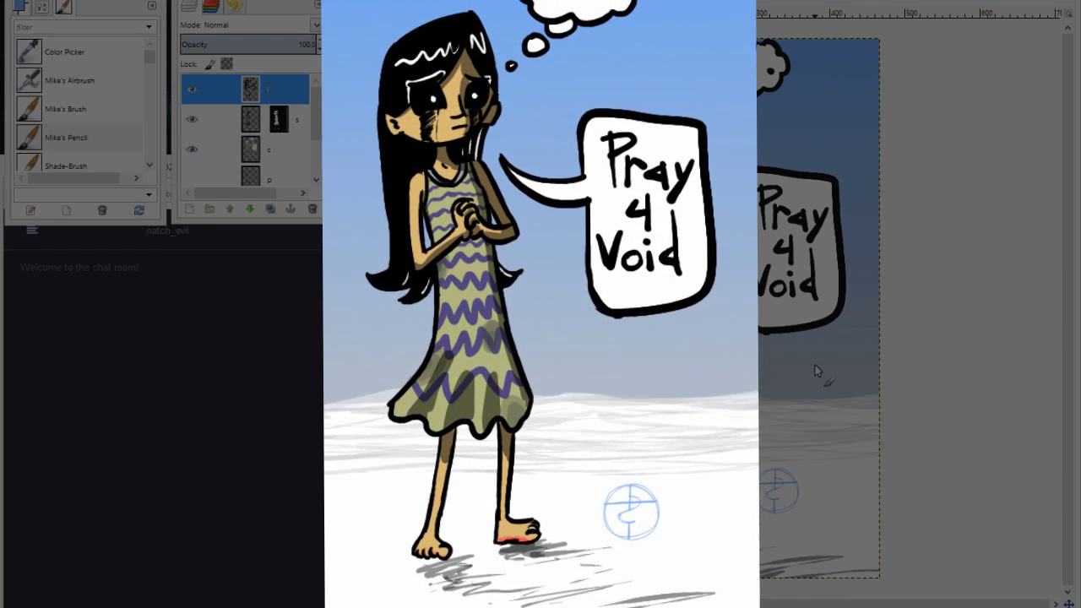
key("ctrl+shift+e")
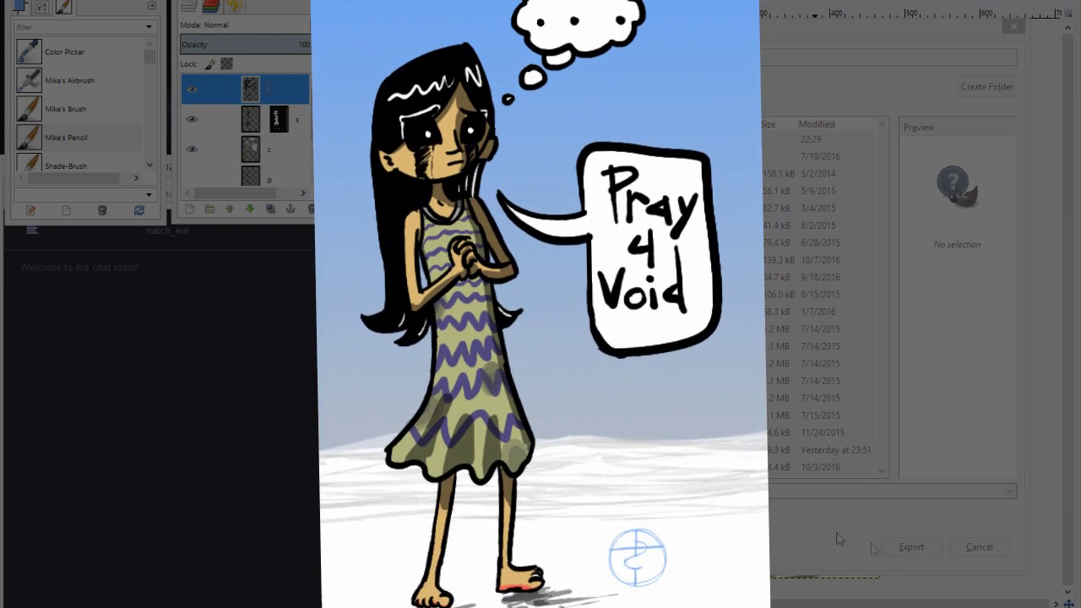
left_click(911, 549)
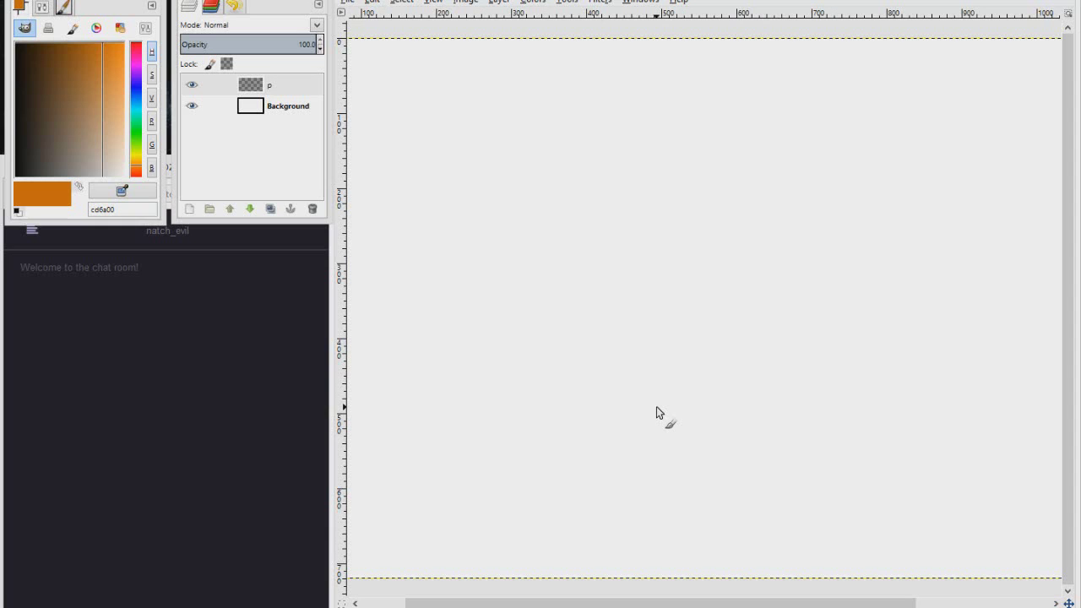
Step: Sketch a new standing figure in orange on the p layer, with a round head, curved spine, torso, hips, legs and feet
left_click_drag(550, 116, 528, 253)
left_click_drag(557, 174, 560, 502)
mouse_move(567, 89)
left_mouse_down()
mouse_move(545, 79)
mouse_move(555, 205)
mouse_move(524, 240)
left_mouse_up()
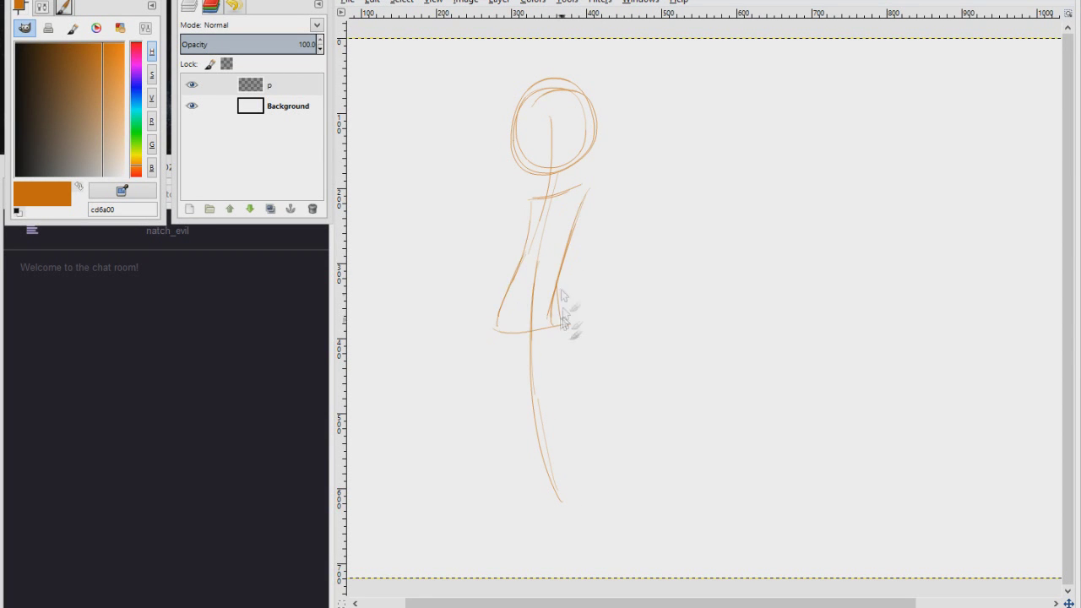
mouse_move(561, 325)
left_mouse_down()
mouse_move(514, 369)
mouse_move(589, 520)
left_mouse_up()
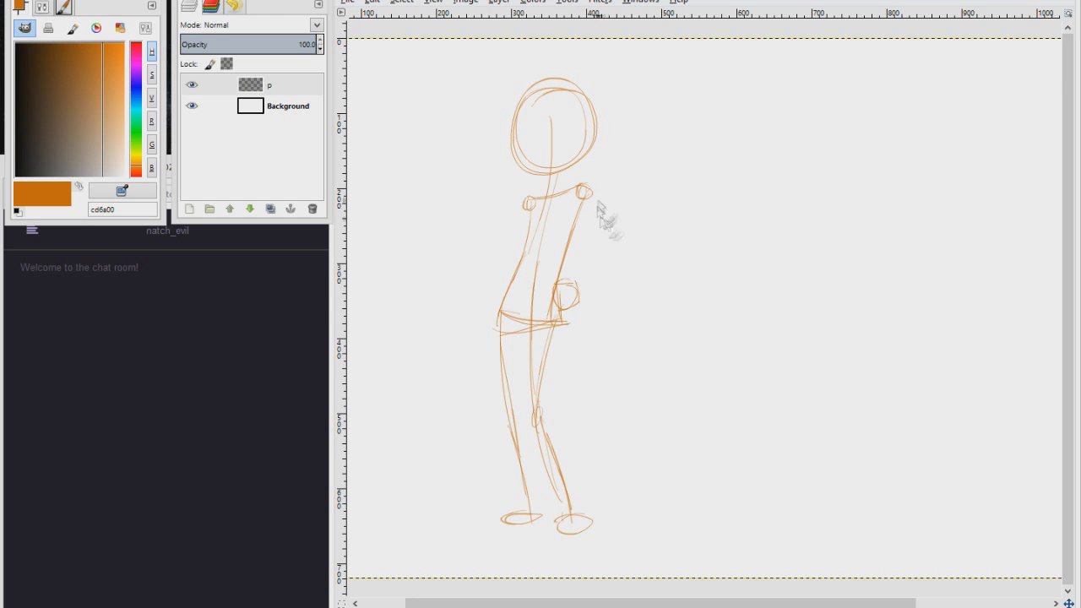
Step: Sketch the figure's neck, hands-on-hips arms and outfit of ruffled sleeves, frilled skirt and boots
left_click_drag(559, 171, 561, 194)
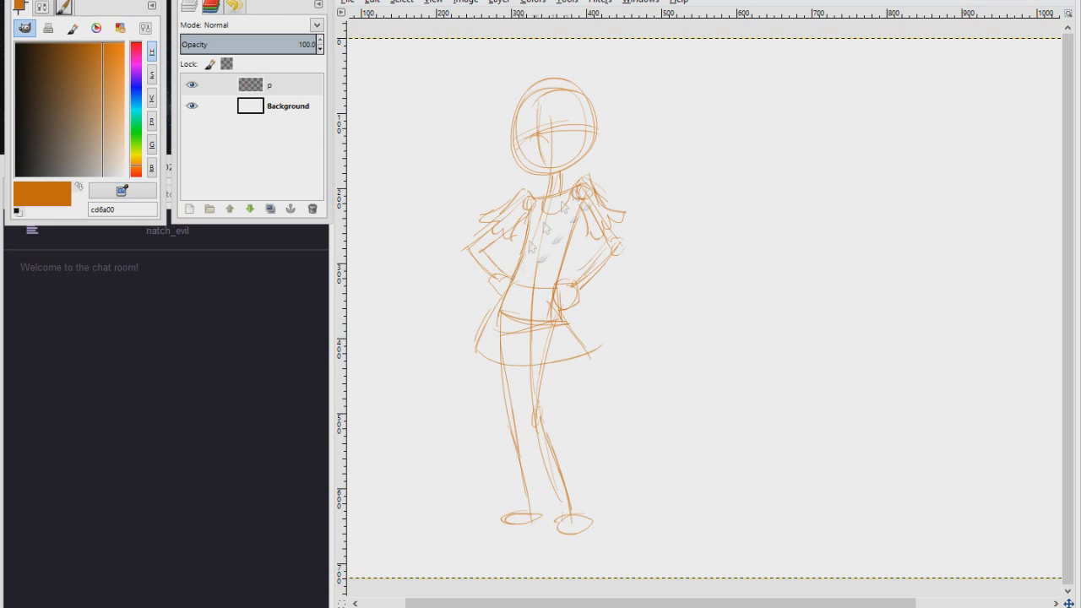
mouse_move(594, 364)
left_mouse_down()
mouse_move(561, 335)
mouse_move(500, 357)
left_mouse_up()
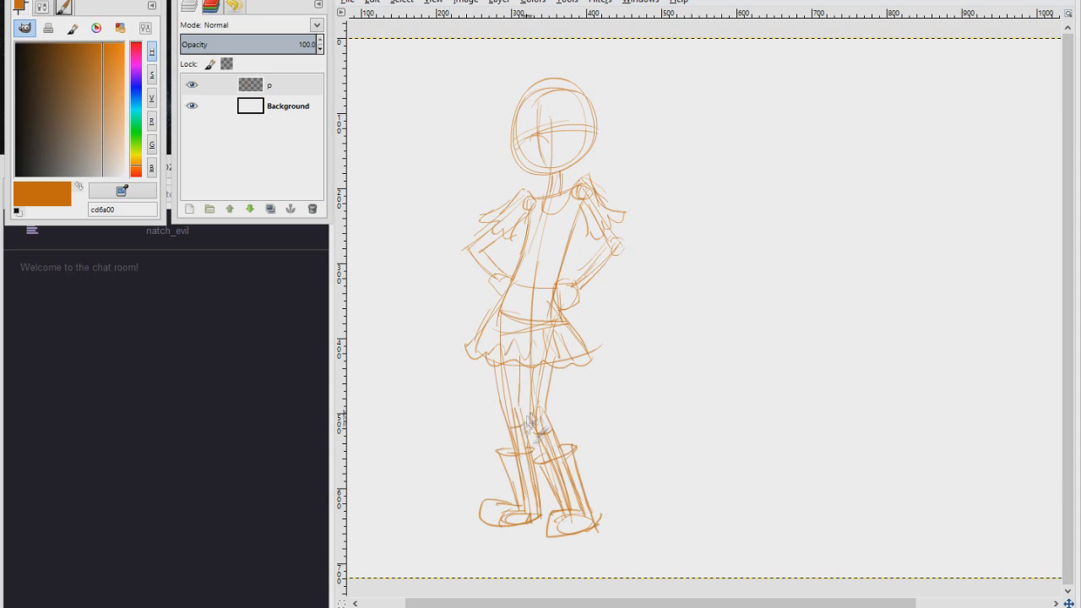
Step: Sketch the figure's toothy grinning face and long wavy hair, and refine the hands and collar
scroll(548, 118, "up", 1)
mouse_move(588, 170)
left_mouse_down()
mouse_move(582, 246)
mouse_move(569, 211)
mouse_move(567, 280)
left_mouse_up()
mouse_move(530, 171)
left_mouse_down()
mouse_move(477, 229)
mouse_move(503, 284)
left_mouse_up()
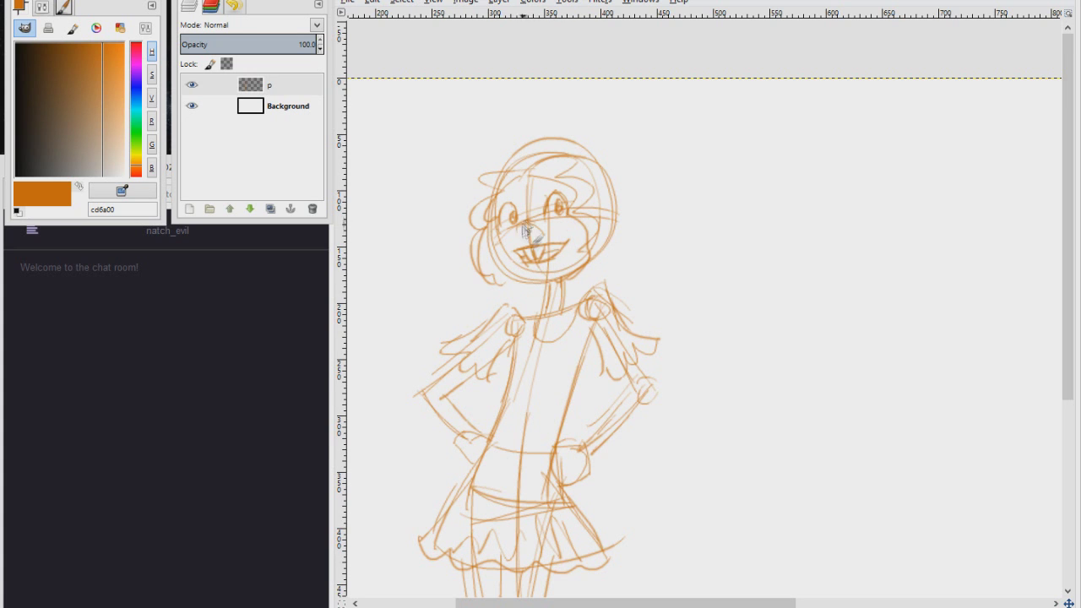
mouse_move(598, 153)
left_mouse_down()
mouse_move(629, 262)
mouse_move(665, 293)
mouse_move(674, 319)
left_mouse_up()
left_click_drag(519, 257, 456, 325)
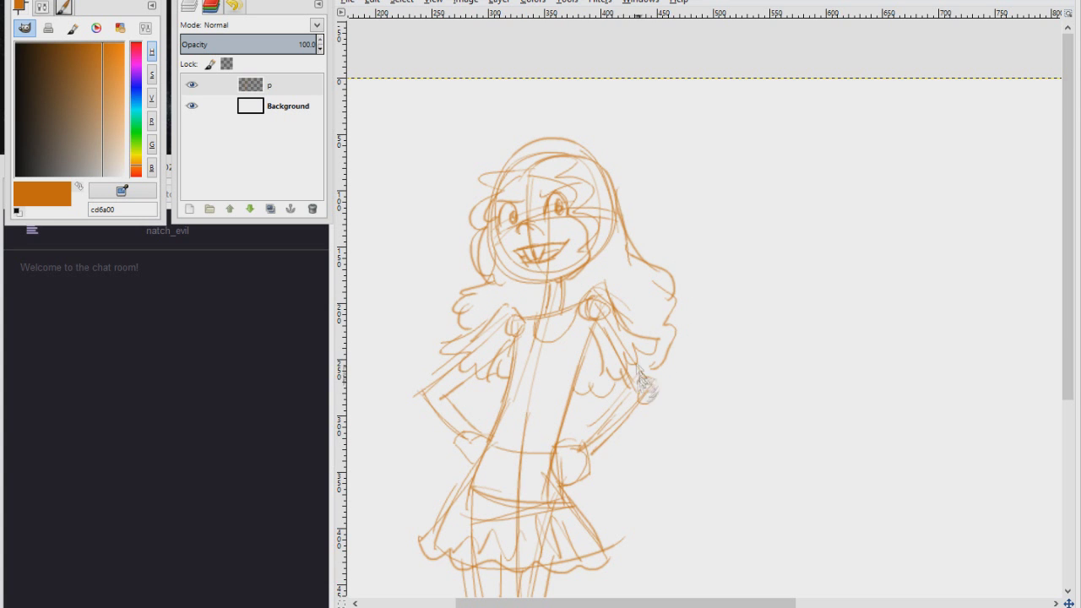
left_click_drag(487, 449, 509, 374)
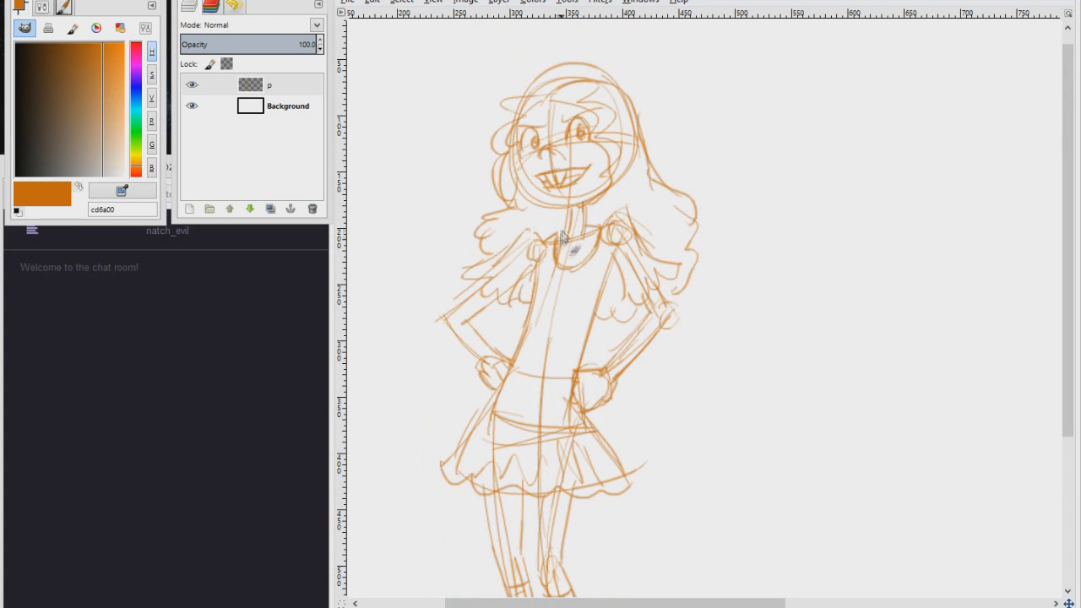
Step: Add a layer named i above the sketch and choose black with Mike's Brush, undoing the test stroke
left_click(190, 210)
type("i")
key("Return")
left_click(23, 154)
left_click(64, 7)
left_click(68, 99)
left_click_drag(815, 174, 917, 552)
key("ctrl+z")
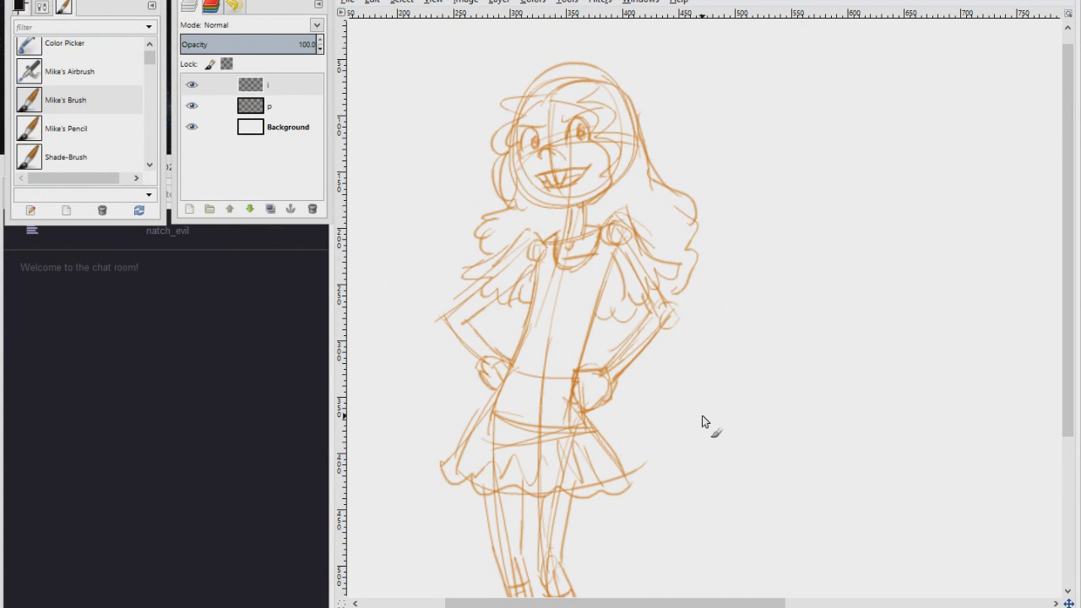
Step: Lower the opacity of the p sketch layer and make the i layer active for inking
scroll(704, 422, "up", 1)
left_click_drag(704, 422, 729, 583)
left_click(269, 105)
left_click(247, 43)
left_click(278, 84)
Step: Ink the girl's slanted brows, both eyes with pupils, and the nose over the sketch
left_click_drag(540, 175, 554, 211)
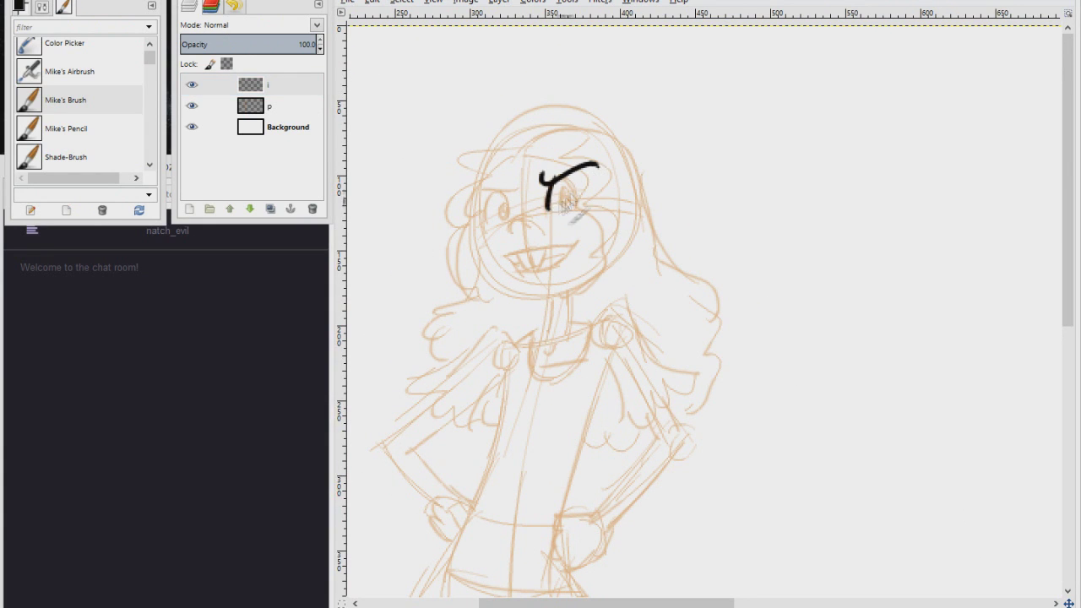
mouse_move(476, 191)
left_mouse_down()
mouse_move(516, 188)
mouse_move(511, 223)
left_mouse_up()
mouse_move(485, 192)
left_mouse_down()
mouse_move(488, 228)
mouse_move(513, 222)
left_mouse_up()
mouse_move(500, 200)
left_mouse_down()
mouse_move(503, 221)
mouse_move(537, 226)
left_mouse_up()
left_click_drag(566, 193, 567, 199)
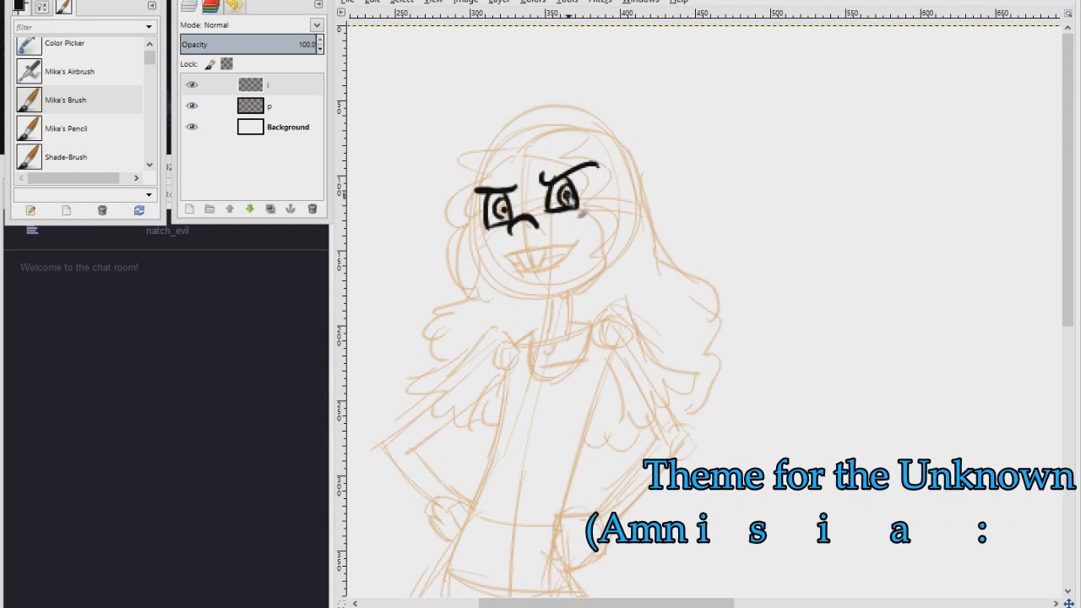
Step: Ink the open grinning mouth and its front teeth
left_click_drag(504, 252, 576, 239)
left_click_drag(508, 253, 518, 272)
mouse_move(519, 271)
left_mouse_down()
mouse_move(556, 267)
mouse_move(576, 241)
left_mouse_up()
left_click_drag(520, 252, 527, 265)
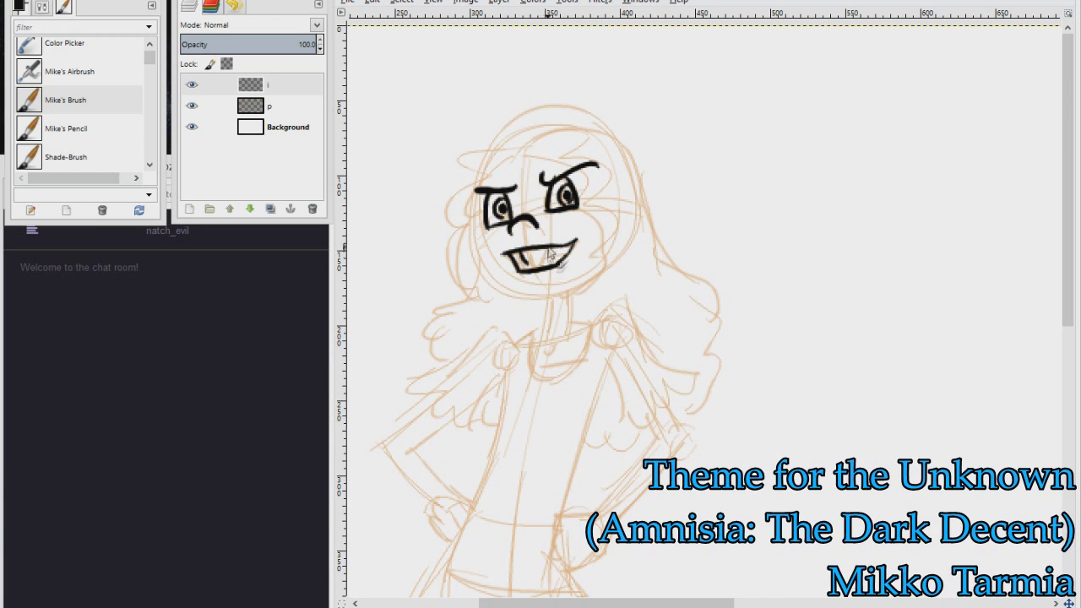
Step: Ink the ear and the wavy front locks of hair framing both sides of the face
left_click_drag(623, 208, 626, 240)
left_click_drag(629, 216, 631, 226)
left_click_drag(517, 156, 590, 211)
left_click_drag(590, 211, 596, 299)
left_click_drag(516, 155, 613, 133)
mouse_move(611, 135)
left_mouse_down()
mouse_move(608, 272)
mouse_move(596, 300)
left_mouse_up()
mouse_move(516, 151)
left_mouse_down()
mouse_move(460, 221)
mouse_move(480, 289)
left_mouse_up()
left_click_drag(526, 155, 495, 297)
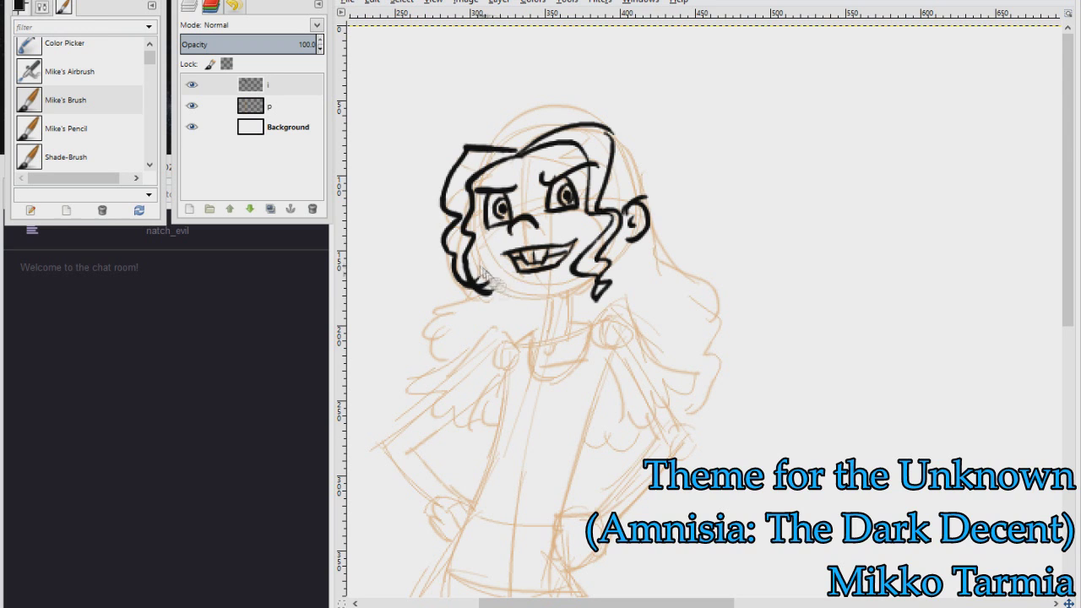
Step: Ink the jawline from the cheek around the chin to the opposite lock of hair, undoing the stray stroke
mouse_move(475, 197)
left_mouse_down()
mouse_move(505, 290)
mouse_move(594, 286)
left_mouse_up()
key("ctrl+z")
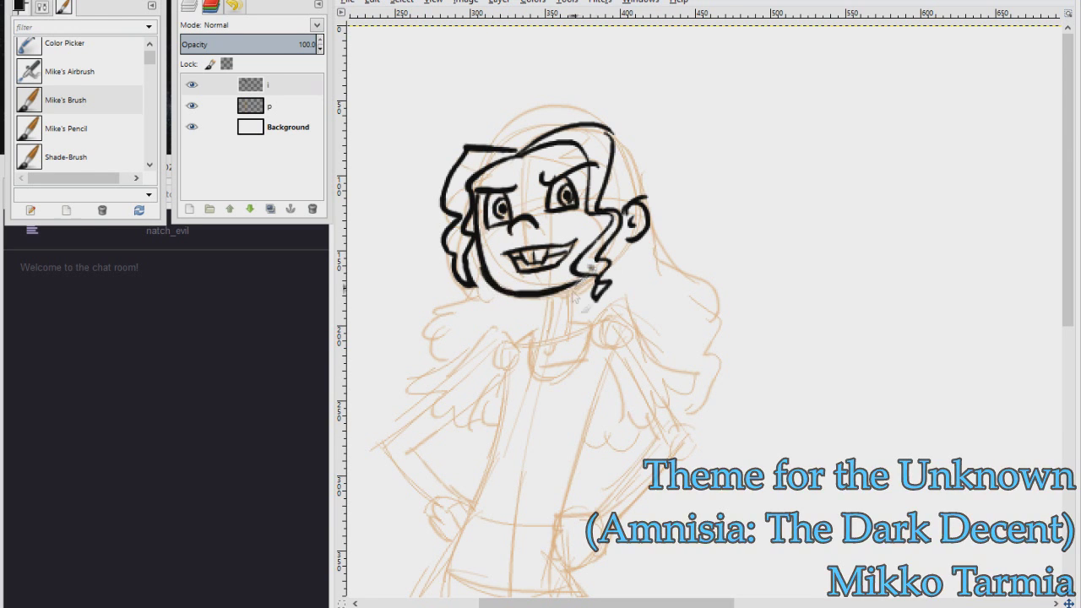
Step: Ink the top of the head and the long wavy hair falling on both sides of the girl's head
left_click_drag(628, 241, 609, 268)
left_click_drag(605, 187, 625, 213)
left_click_drag(490, 146, 614, 118)
left_click_drag(639, 182, 697, 387)
mouse_move(485, 282)
left_mouse_down()
mouse_move(454, 308)
mouse_move(439, 346)
left_mouse_up()
Step: Ink the neck, the rounded neckline and the ruffled short sleeve on the image's left side
mouse_move(552, 308)
left_mouse_down()
mouse_move(482, 186)
mouse_move(477, 211)
left_mouse_up()
left_click_drag(504, 175, 518, 206)
mouse_move(477, 211)
left_mouse_down()
mouse_move(467, 220)
mouse_move(497, 259)
mouse_move(521, 202)
left_mouse_up()
left_click_drag(483, 202, 440, 222)
mouse_move(445, 218)
left_mouse_down()
mouse_move(398, 232)
mouse_move(460, 174)
left_mouse_up()
left_click_drag(495, 164, 462, 275)
left_click_drag(440, 168, 456, 238)
Step: Ink the opposite ruffled sleeve and its bent arm with the fist resting on the hip
mouse_move(570, 140)
left_mouse_down()
mouse_move(638, 166)
mouse_move(590, 233)
left_mouse_up()
left_click_drag(590, 234, 669, 195)
left_click_drag(625, 164, 670, 201)
mouse_move(644, 219)
left_mouse_down()
mouse_move(644, 125)
mouse_move(662, 100)
mouse_move(682, 129)
left_mouse_up()
left_click_drag(652, 134, 593, 209)
left_click_drag(684, 138, 603, 222)
mouse_move(652, 131)
left_mouse_down()
mouse_move(722, 69)
mouse_move(620, 149)
left_mouse_up()
left_click_drag(619, 148, 630, 206)
mouse_move(631, 206)
left_mouse_down()
mouse_move(673, 159)
mouse_move(667, 145)
left_mouse_up()
Step: Ink both sides of the torso down to the waist, redoing the stroke on the image's left side
scroll(675, 173, "up", 3)
scroll(675, 173, "left", 2)
left_click_drag(736, 120, 695, 245)
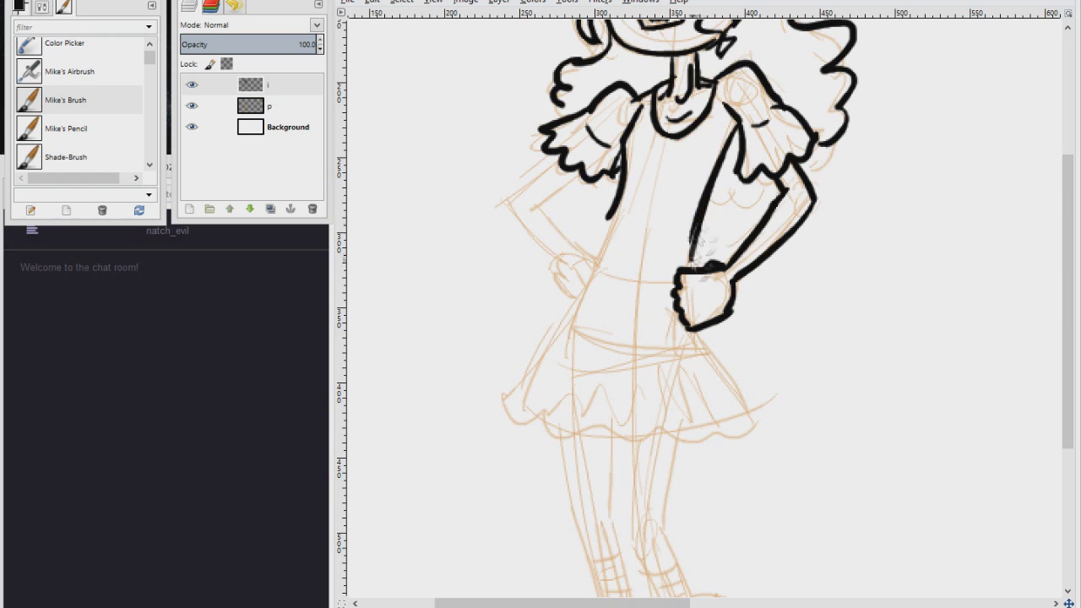
left_click_drag(620, 198, 582, 287)
key("ctrl+z")
left_click_drag(623, 179, 591, 285)
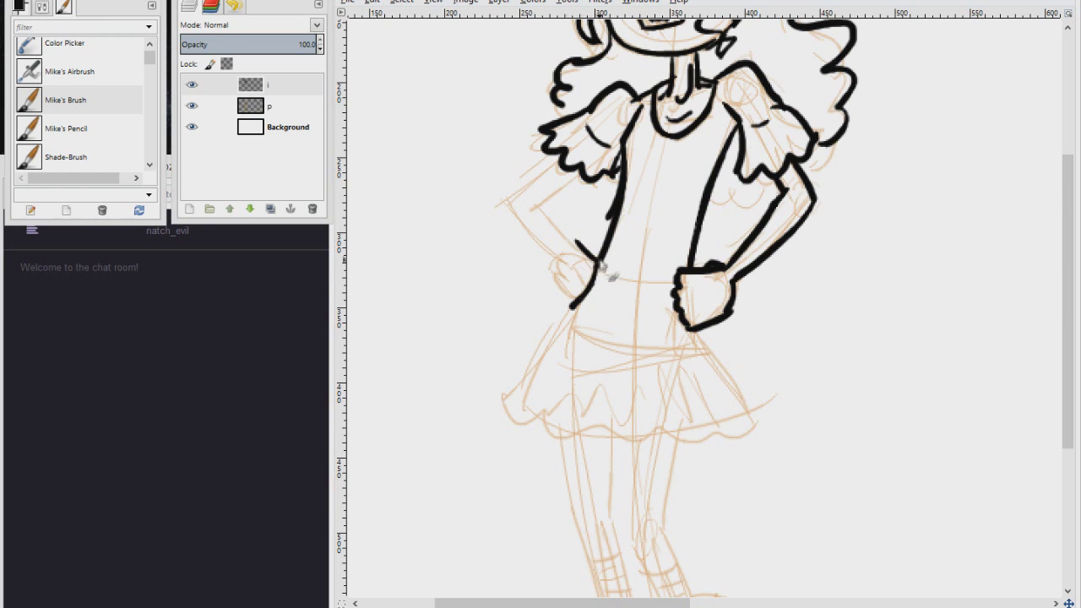
Step: Ink the bent arm on the image's left side, from the sleeve around the elbow to the hip
left_click_drag(539, 208, 581, 250)
left_click_drag(508, 205, 559, 260)
left_click_drag(557, 163, 507, 203)
Step: Ink the flared sides of the skirt and its wavy bottom hem
scroll(554, 157, "down", 5)
left_click_drag(557, 157, 494, 268)
left_click_drag(676, 181, 735, 284)
mouse_move(495, 267)
left_mouse_down()
mouse_move(629, 291)
mouse_move(734, 283)
left_mouse_up()
Step: Ink the folds inside the skirt and the gathered waistline
left_click_drag(526, 247, 565, 193)
left_click_drag(565, 192, 544, 251)
left_click_drag(599, 200, 597, 260)
left_click_drag(600, 200, 579, 255)
left_click_drag(639, 218, 648, 265)
left_click_drag(673, 219, 676, 255)
scroll(608, 245, "up", 4)
left_click_drag(591, 240, 662, 250)
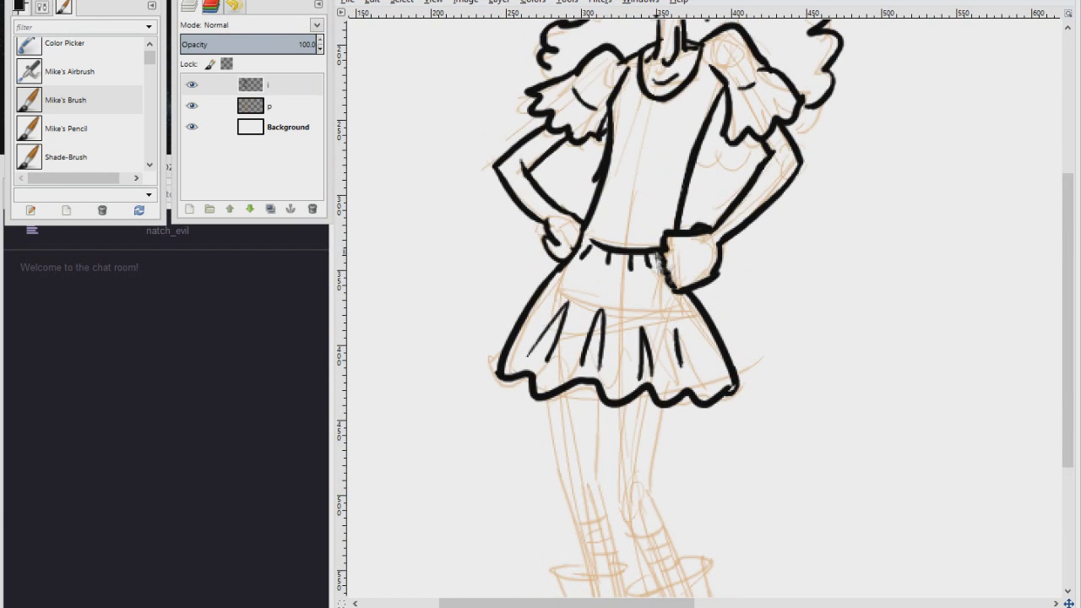
Step: Ink the leg on the image's right side and its boot, including the cuff, shaft, rounded toe and heel
scroll(641, 253, "down", 5)
left_click_drag(593, 194, 596, 302)
left_click_drag(635, 202, 623, 297)
scroll(616, 291, "down", 3)
left_click_drag(558, 268, 589, 255)
left_click_drag(528, 199, 572, 294)
mouse_move(560, 192)
left_mouse_down()
mouse_move(591, 269)
mouse_move(591, 397)
mouse_move(656, 422)
left_mouse_up()
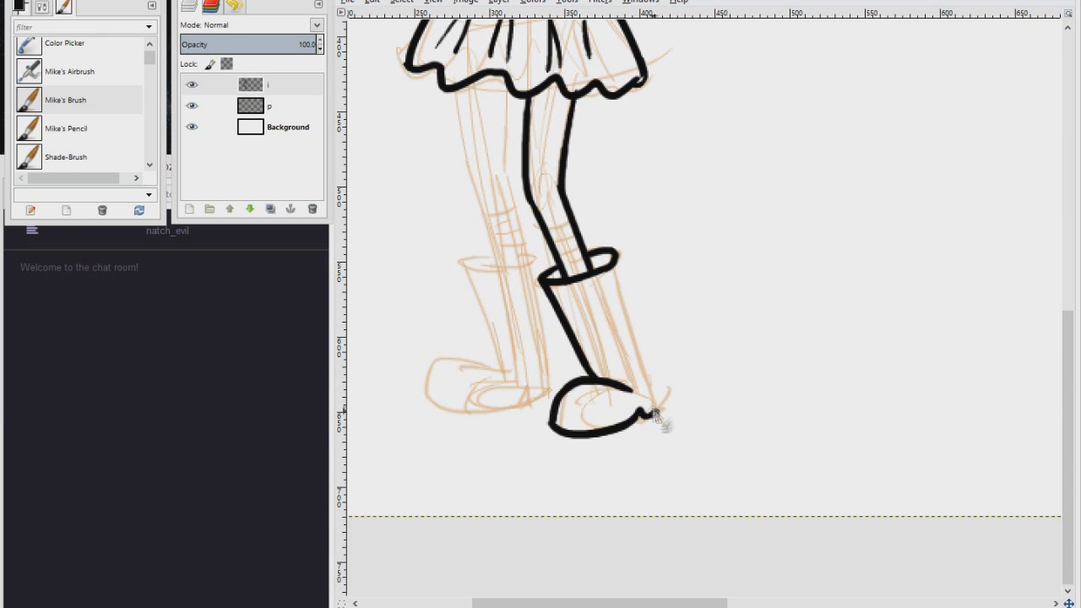
left_click_drag(616, 257, 663, 412)
Step: Ink the front seam and short crossing laces on the boot on the image's right side
left_click_drag(568, 289, 596, 357)
left_click_drag(578, 315, 591, 309)
left_click_drag(583, 338, 597, 331)
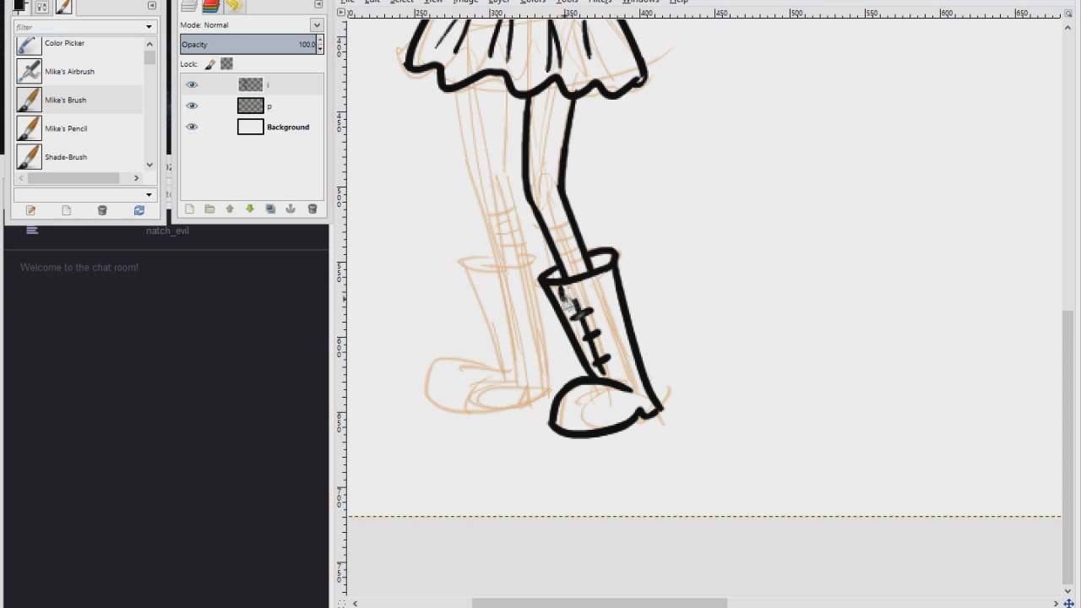
Step: Ink the other leg and its boot with cuff, rounded toe, heel and front seam
left_click_drag(457, 263, 538, 258)
left_click_drag(509, 84, 505, 179)
left_click_drag(463, 85, 497, 262)
left_click_drag(504, 179, 534, 259)
mouse_move(457, 263)
left_mouse_down()
mouse_move(507, 367)
mouse_move(448, 415)
mouse_move(544, 390)
left_mouse_up()
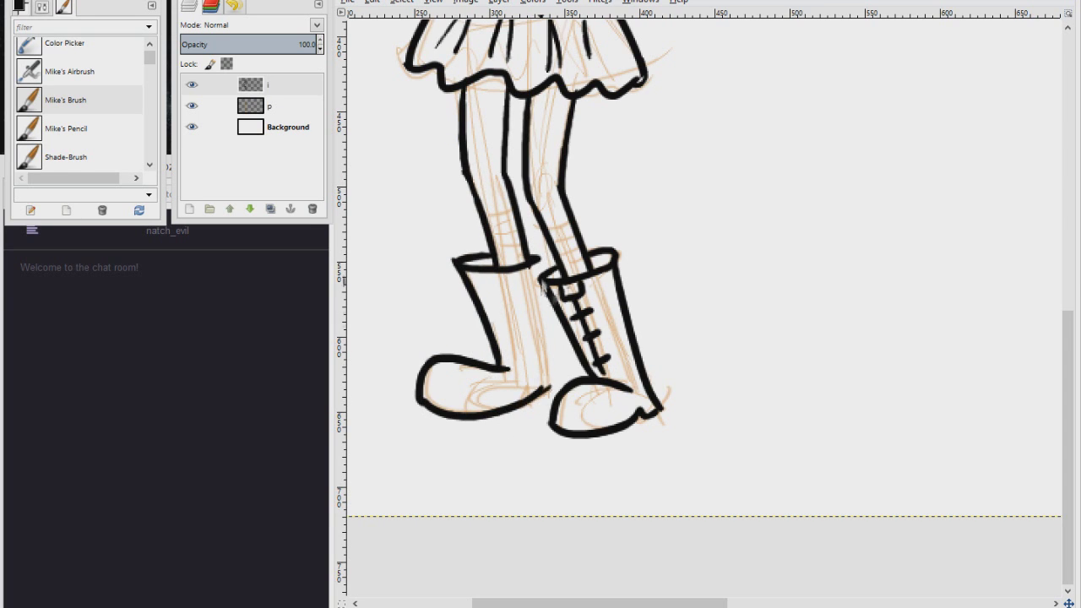
left_click_drag(538, 269, 551, 390)
left_click_drag(492, 275, 511, 369)
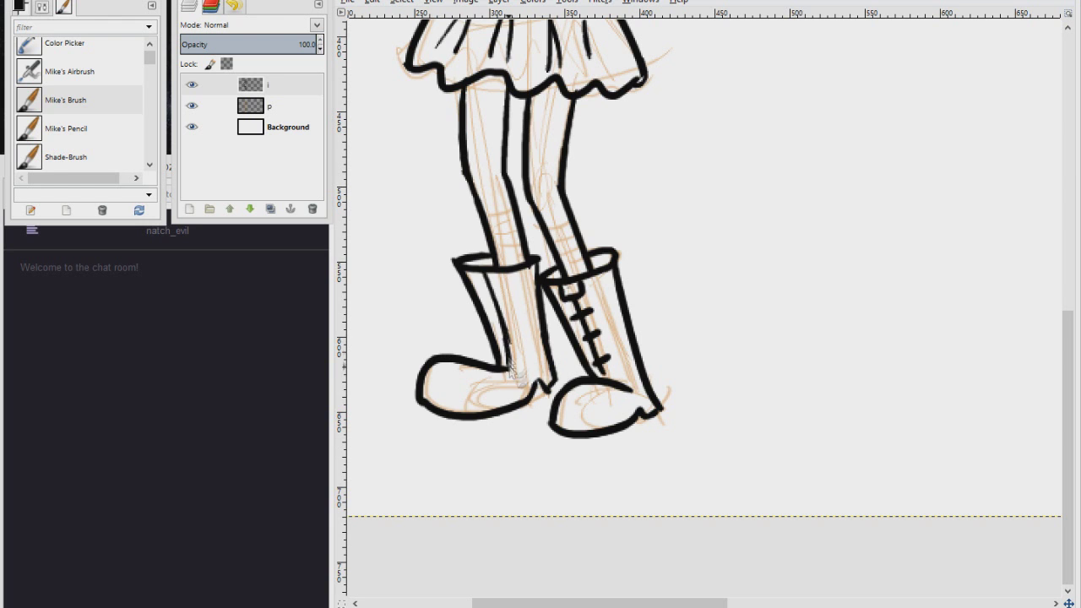
Step: Ink the hair curls hanging below the sleeve between the torso and the bent arm
scroll(510, 359, "up", 4)
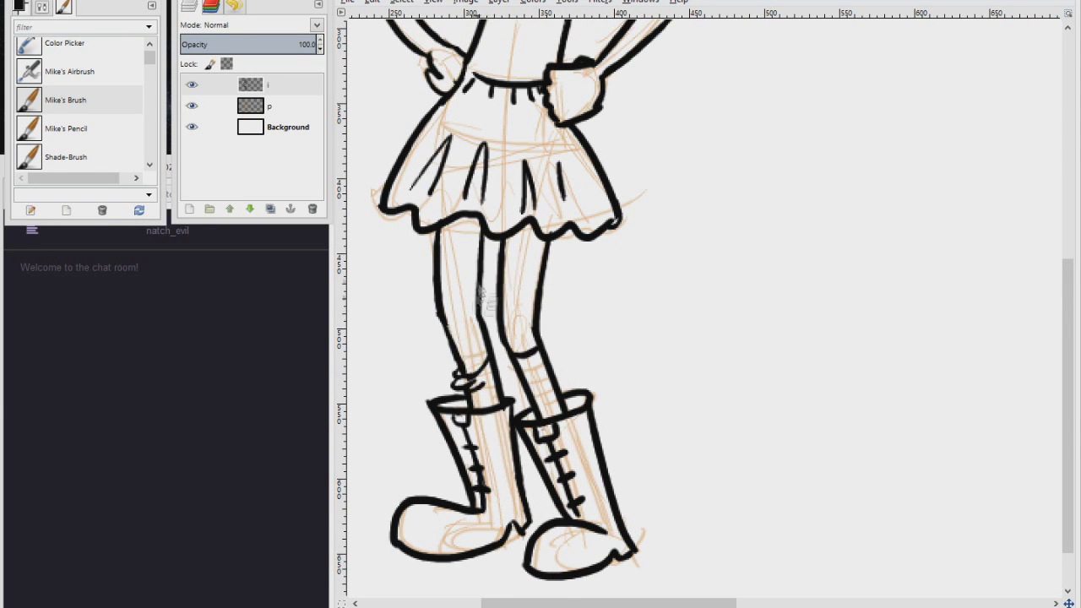
scroll(480, 293, "up", 10)
scroll(480, 293, "down", 4)
scroll(642, 295, "up", 5)
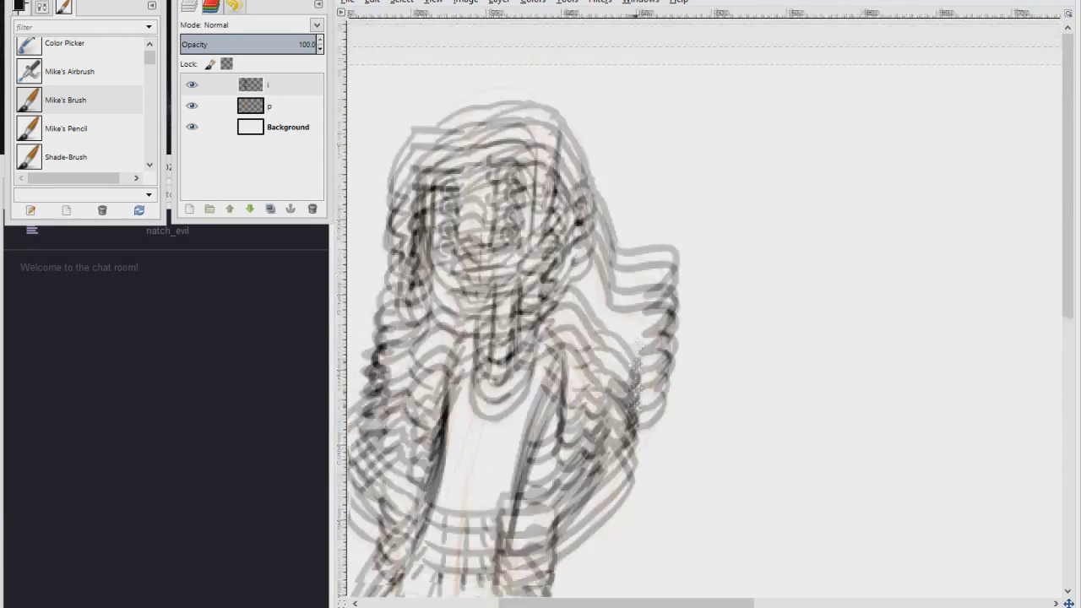
left_click_drag(635, 407, 645, 412)
scroll(496, 347, "down", 2)
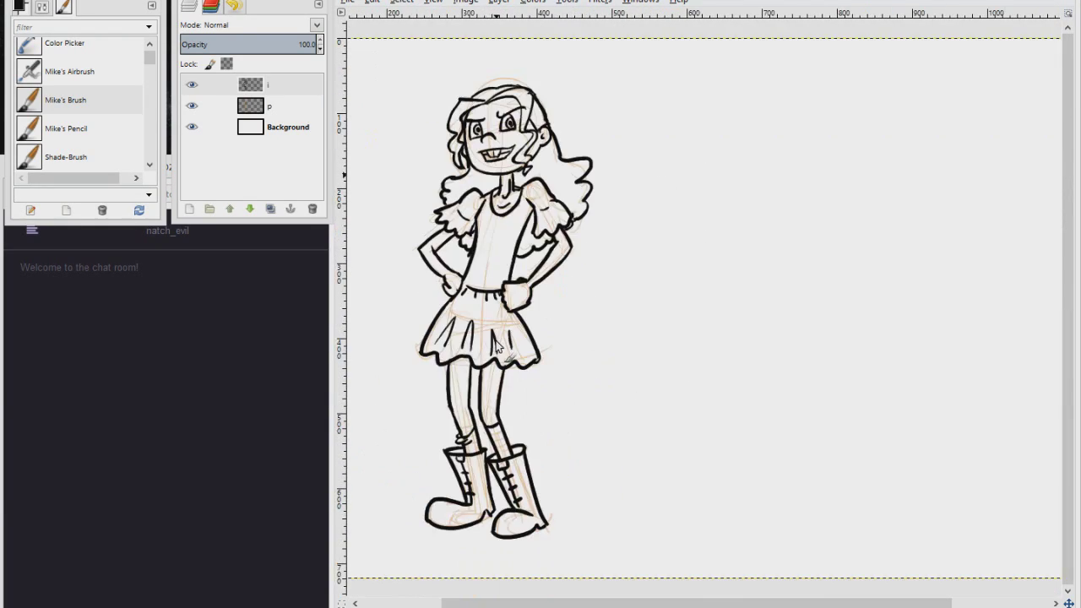
Step: Save the image as Flora-Lineart in the Just Stuff folder under Scarlet Acres
key("ctrl+s")
left_click(445, 285)
left_click(565, 88)
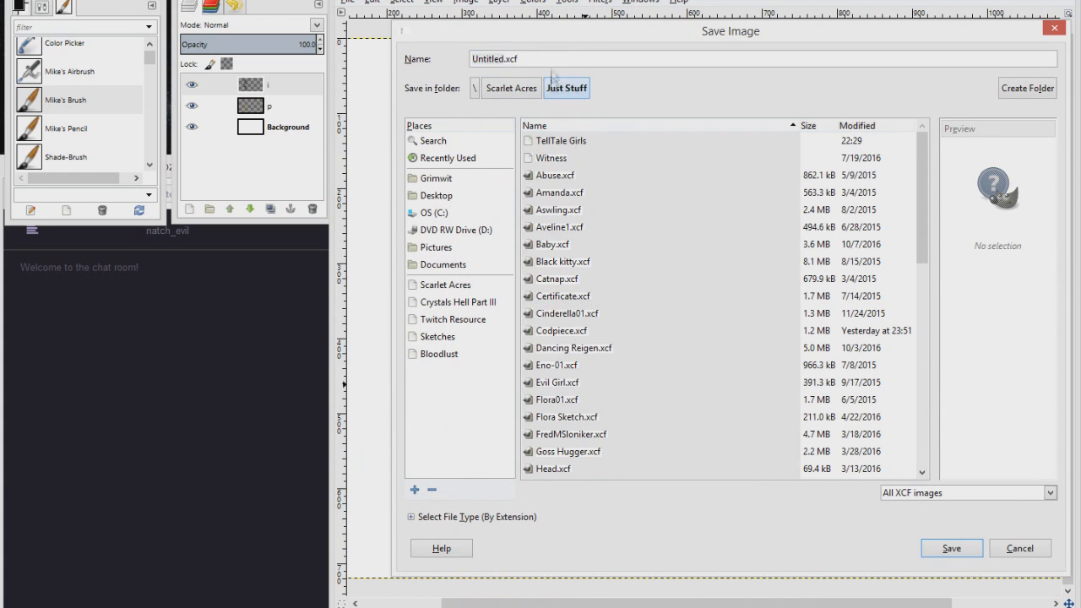
type("Flora-Lineart")
left_click(926, 543)
Step: Fill the Background layer with dark teal 2f646d and hide the sketch layer p
left_click(269, 129)
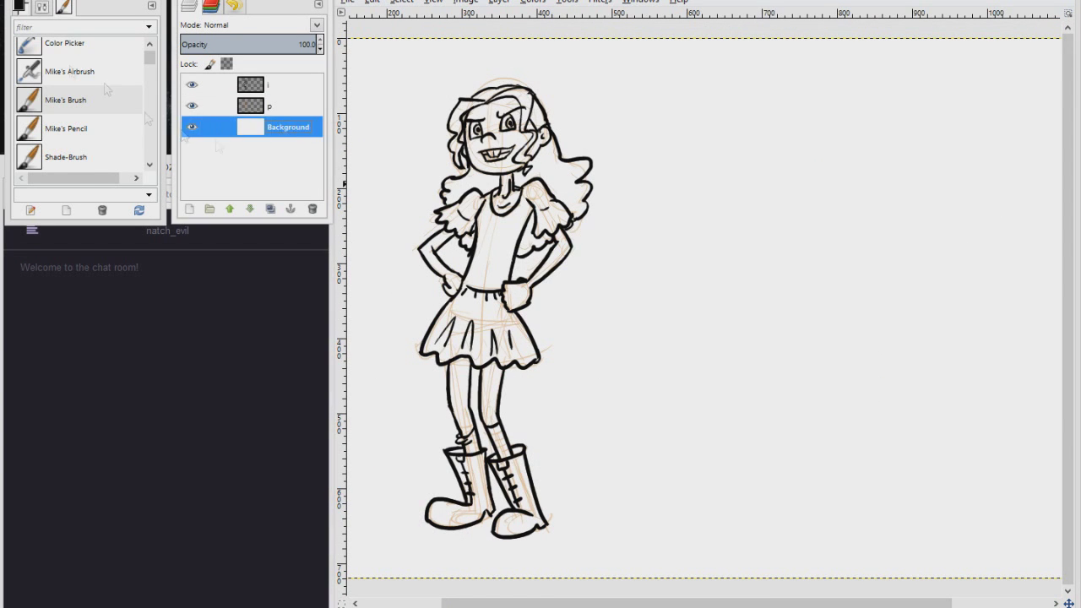
left_click(19, 7)
left_click(135, 105)
left_click(62, 100)
key("ctrl+comma")
Step: Select the hair areas on line layer i and create a new layer named c above layer p
left_click(278, 84)
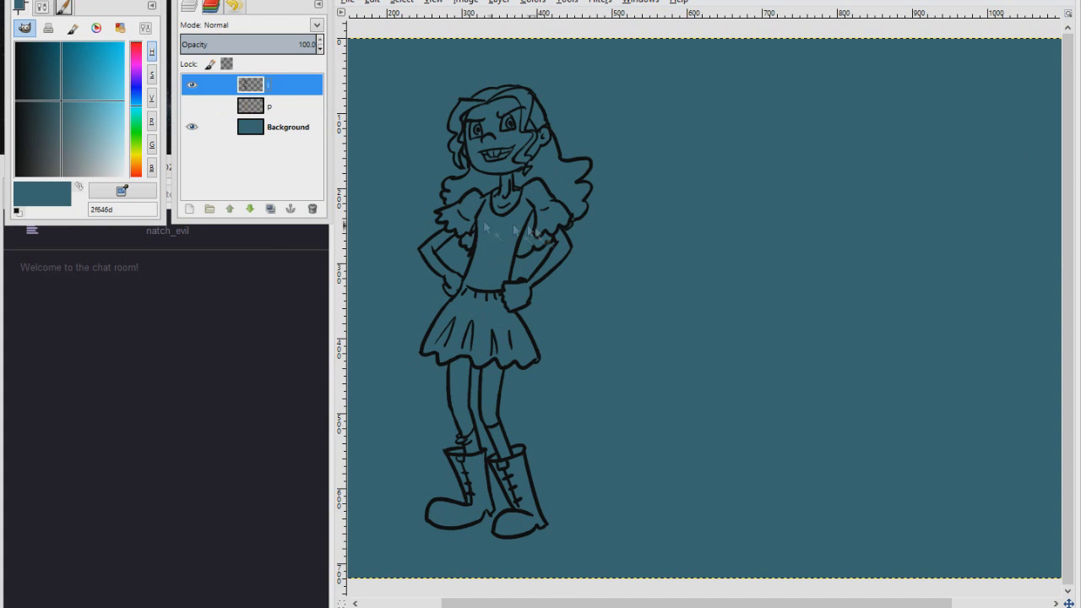
left_click(269, 107)
left_click(189, 209)
type("c")
left_click(211, 302)
Step: Grow the hair selection and fill it with orange ff6000 on layer c
left_click(137, 166)
left_click(124, 44)
left_click(105, 43)
left_click(137, 168)
left_click(124, 44)
key("alt+s")
key("g")
left_click(231, 190)
key("ctrl+comma")
Step: Select the face, ear, arms and hands on layer i, grow the selection and fill it with skin tone ffcd97 on layer c
left_click(309, 83)
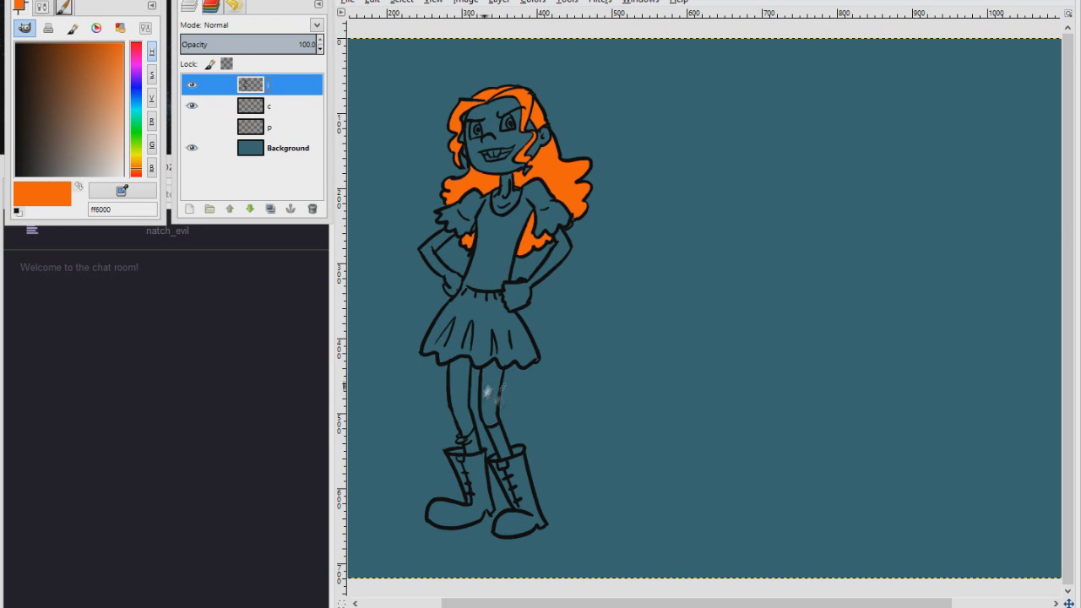
left_click(210, 110)
left_click(137, 165)
left_click(124, 152)
left_click(125, 122)
left_click(400, 3)
left_click(426, 195)
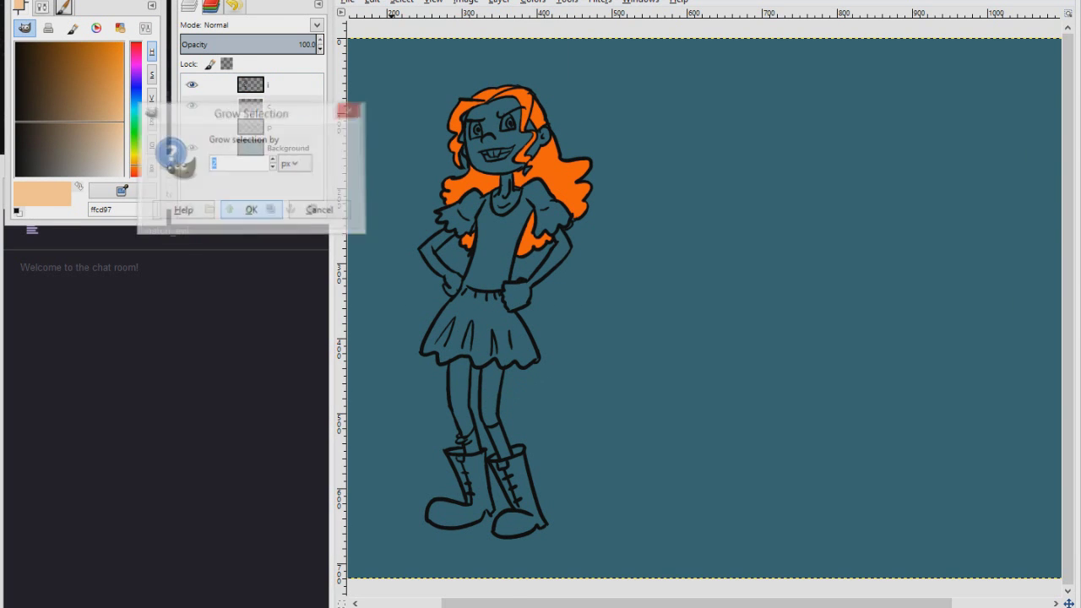
left_click(250, 210)
key("ctrl+comma")
Step: Select the eye whites, teeth and dress on layer i, grow the selection and fill it with white ffffff on layer c
left_click(293, 88)
scroll(476, 91, "up", 6)
left_click(491, 343)
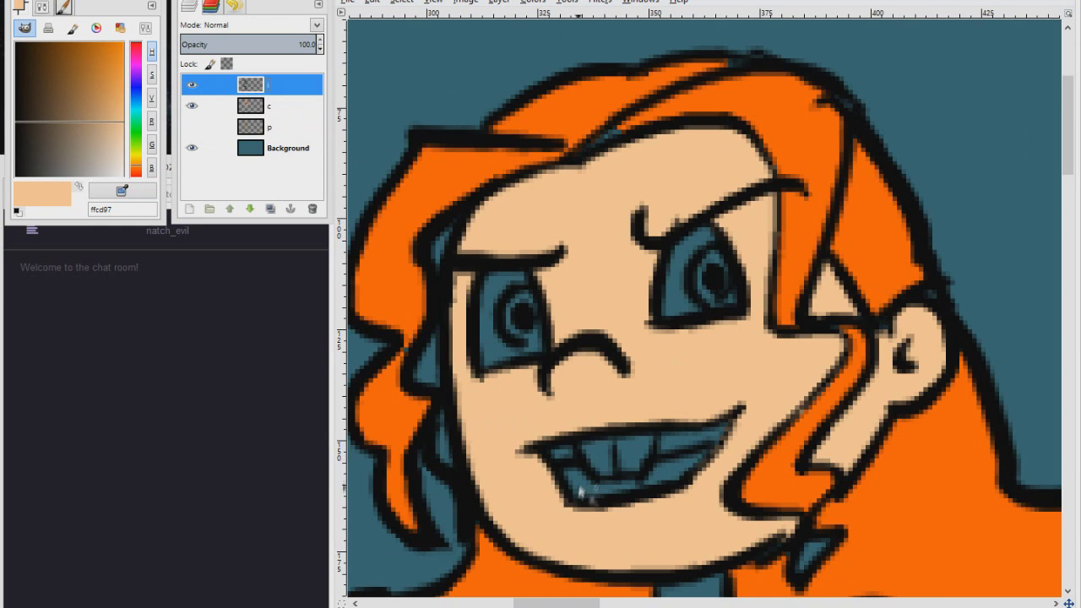
scroll(580, 491, "down", 4)
left_click(211, 105)
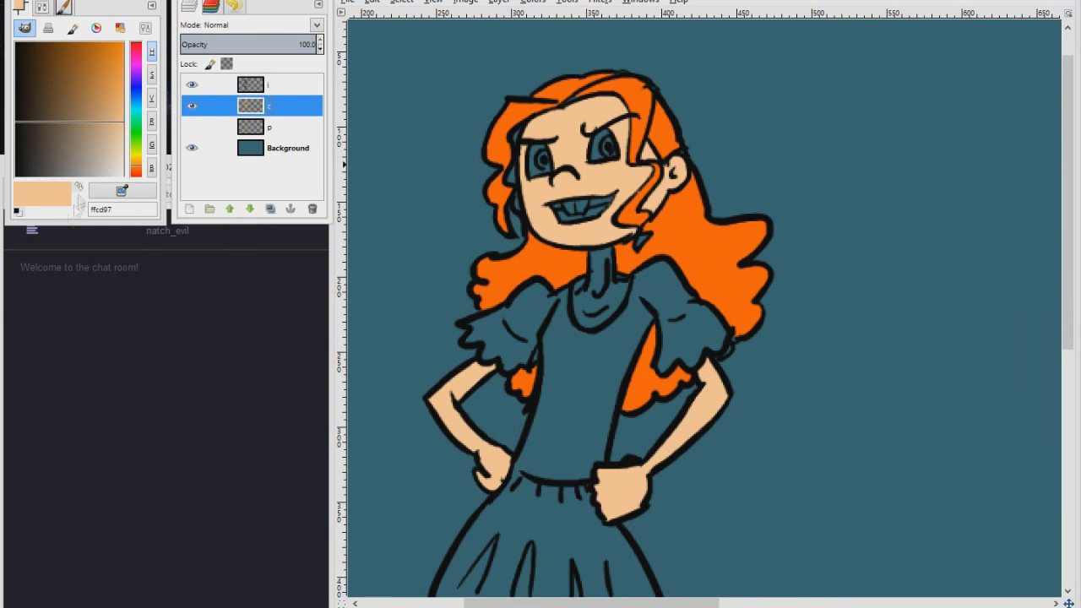
left_click(78, 186)
left_click(400, 2)
left_click(427, 195)
left_click(251, 209)
key("ctrl+comma")
Step: Select the neck and bare legs on layer i and fill them with skin tone ffcd97 on layer c
left_click(283, 86)
left_click(605, 305)
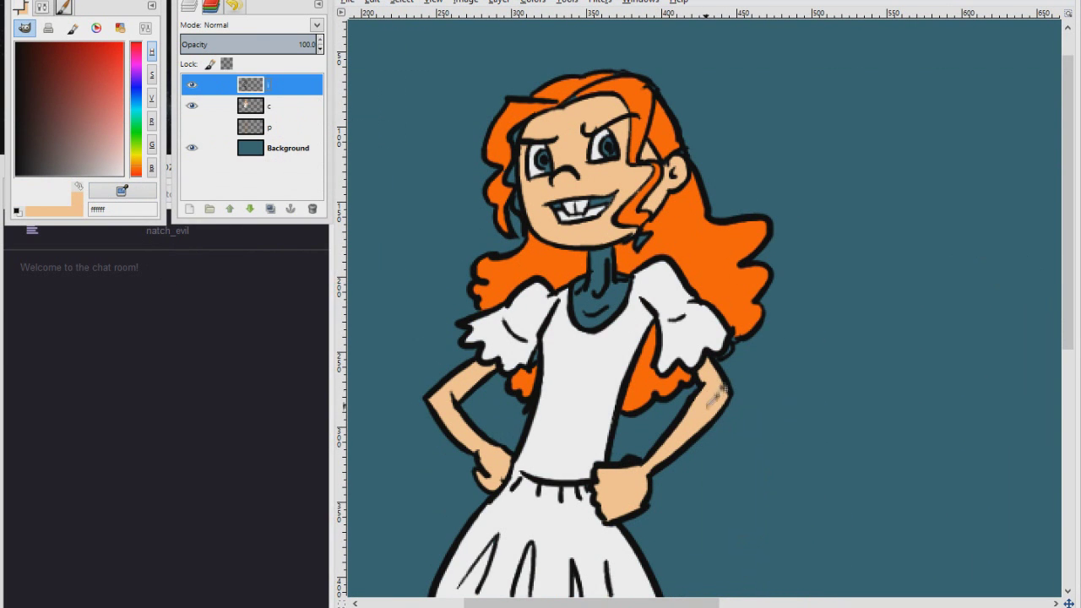
left_click(706, 405)
left_click(270, 105)
key("ctrl+comma")
left_click_drag(1068, 218, 1068, 425)
Step: Select both boots on layer i, grow the selection and fill it with dark grey 42404f on layer c
left_click(274, 85)
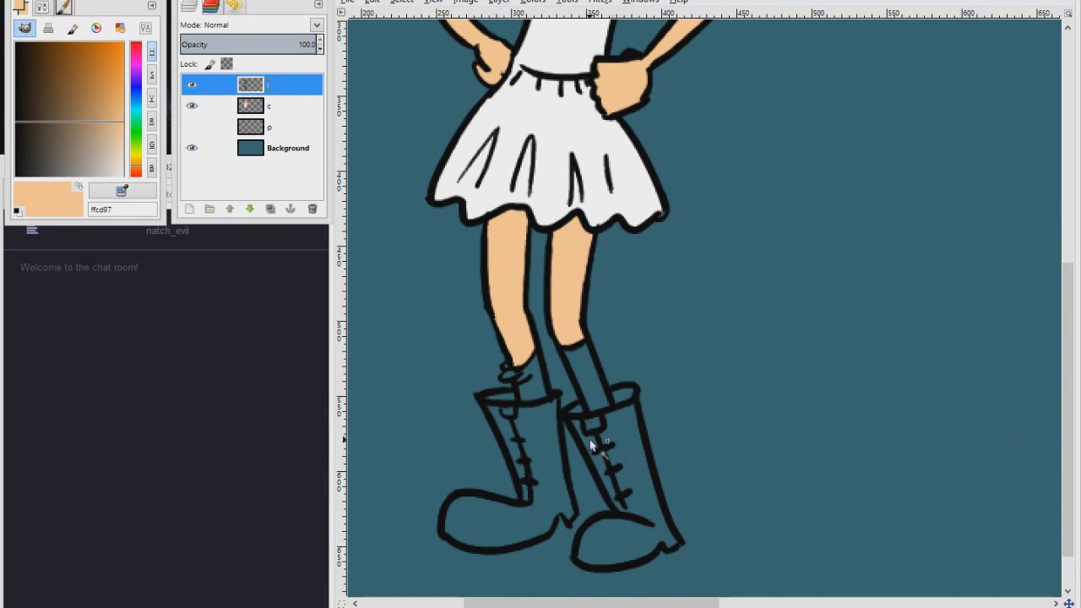
left_click(270, 105)
left_click(136, 85)
left_click_drag(92, 138, 48, 152)
left_click(400, 3)
left_click(426, 196)
key("Return")
key("ctrl+comma")
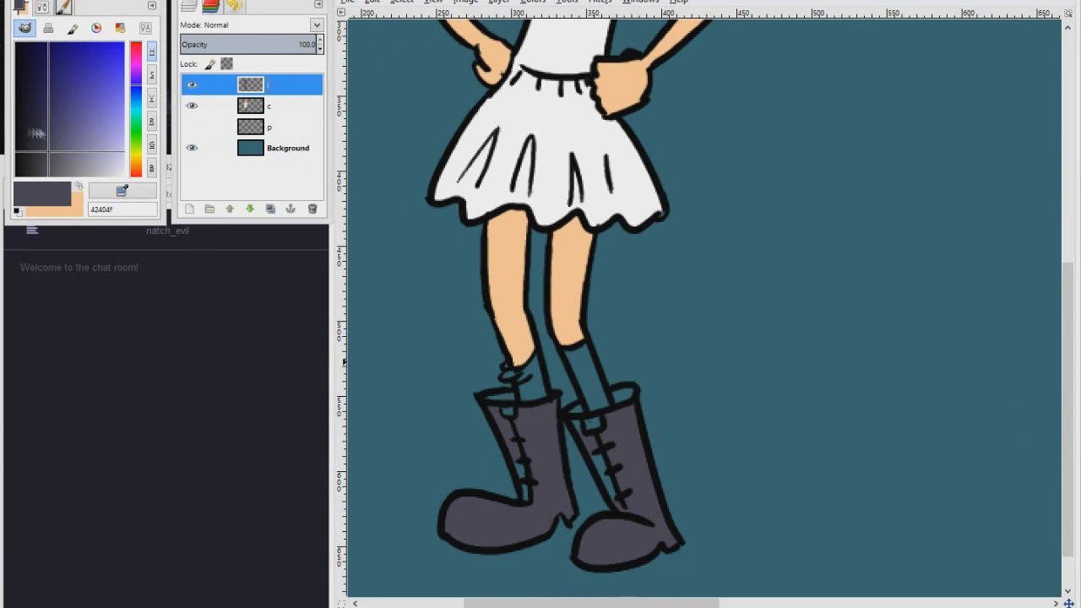
Step: Fill the inner openings of both boots with darker navy 1f1d31 on layer c, growing the selection first
left_click(36, 122)
left_click(270, 105)
left_click(400, 3)
left_click(427, 196)
key("Return")
key("ctrl+comma")
Step: Select the socks on layer i and fill them on layer c with the white picked from the skirt
left_click(272, 86)
left_click(532, 386)
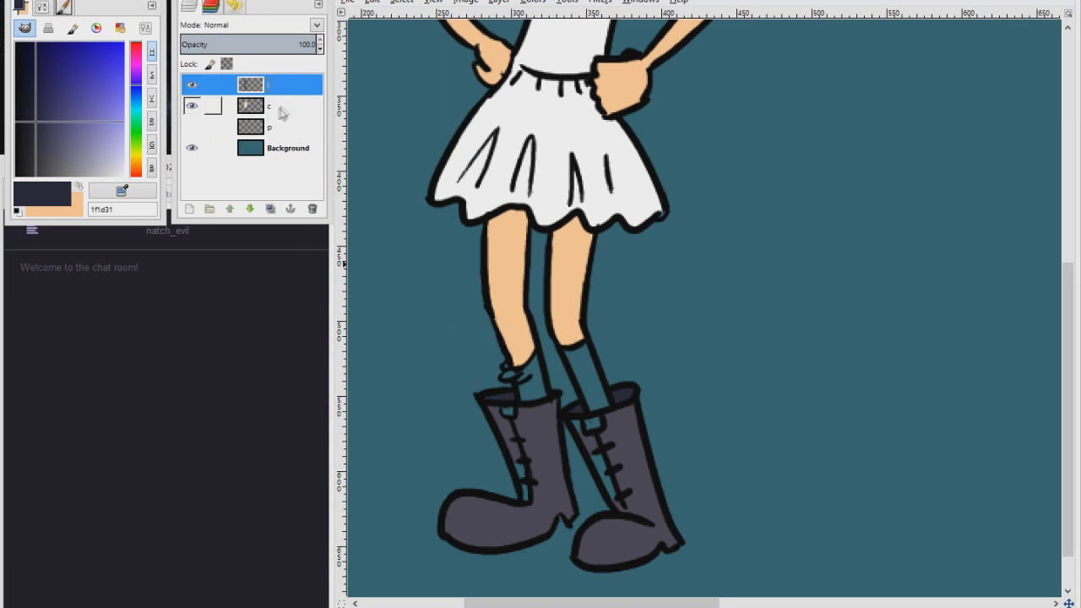
left_click(279, 108)
key("o")
left_click(531, 123)
key("ctrl+comma")
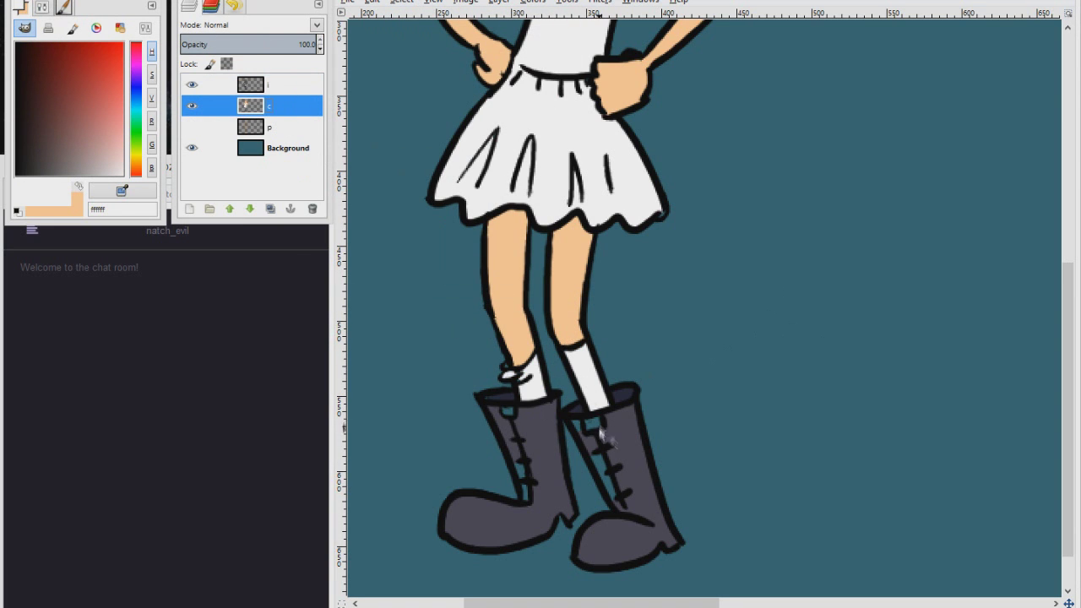
Step: Colour the small unfilled tabs at the top of both boots' lacing
key("Page_Up")
left_click_drag(93, 57, 99, 58)
left_click(241, 106)
left_click(509, 411)
left_click(593, 424)
Step: Paint the irises of both eyes green 00bc1f on layer c and touch up the eye area with white
left_click_drag(1067, 304, 1067, 76)
scroll(574, 186, "up", 2)
left_click(136, 128)
left_click_drag(109, 57, 96, 42)
left_click_drag(648, 169, 645, 186)
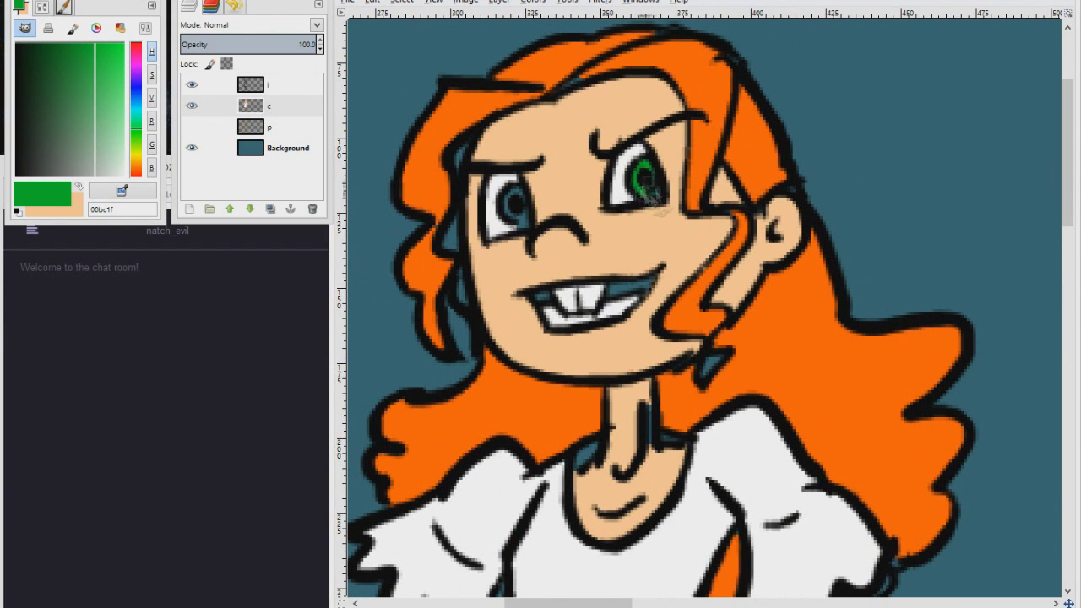
key("d")
key("x")
left_click(521, 222)
Step: Pick the orange from the hair and paint over the uncoloured gaps between the locks around the face
left_click(632, 49, "ctrl")
left_click(564, 86)
left_click(458, 159)
left_click(445, 236)
left_click(460, 292)
left_click(715, 364)
Step: Paint the remaining uncoloured parts of the teeth white ffffff
key("d")
key("x")
left_click_drag(629, 295, 650, 287)
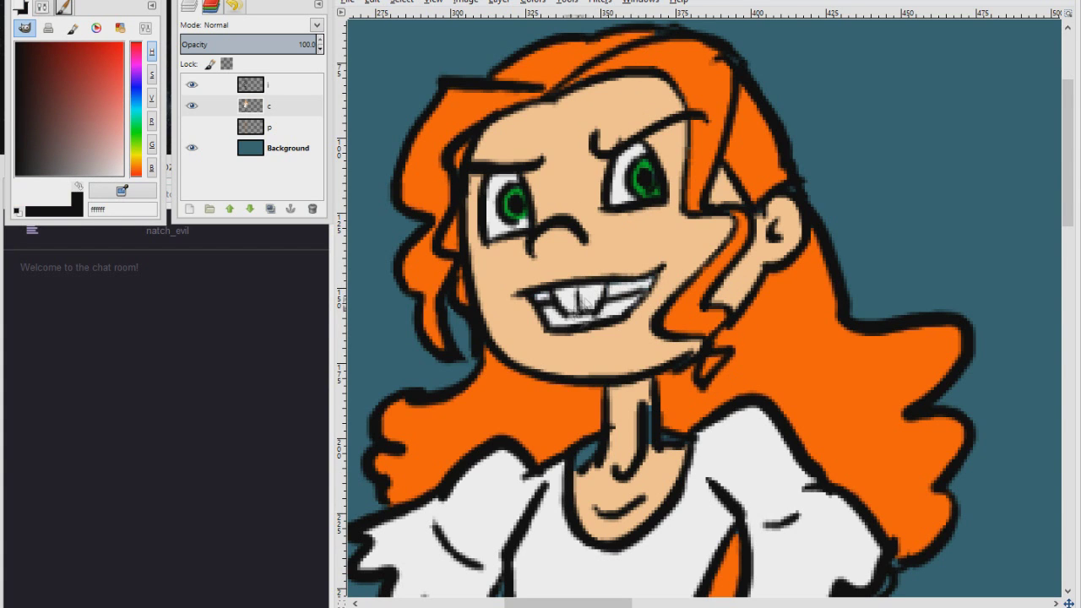
Step: Choose the grey 797979 and paint the inside of the dress collar on both sides of the neck
left_click(625, 461, "ctrl")
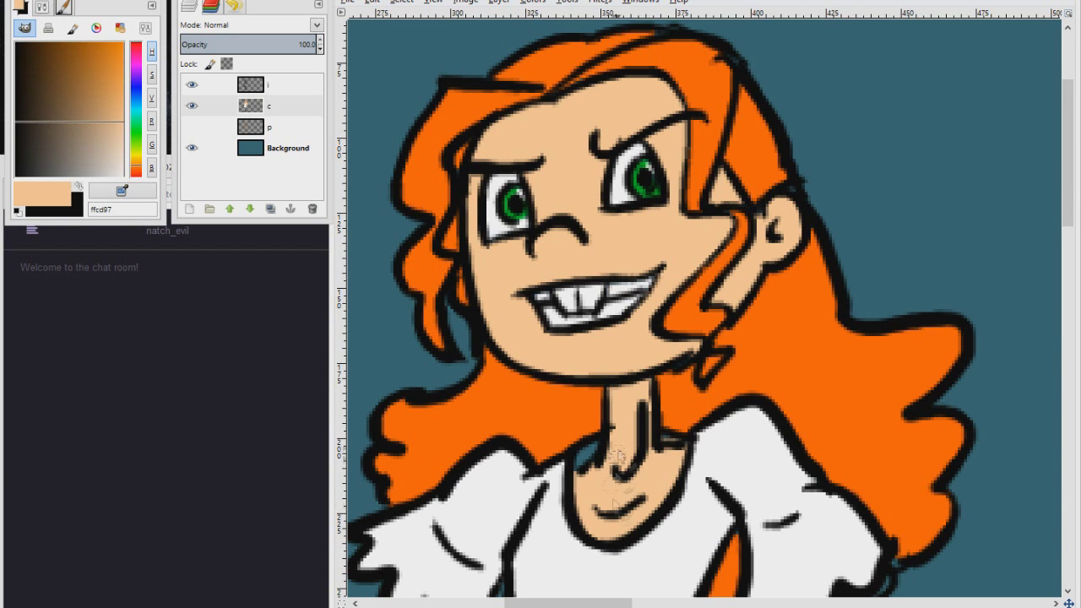
left_click_drag(63, 135, 66, 177)
left_click_drag(582, 460, 595, 447)
left_click_drag(665, 439, 686, 442)
left_click(272, 86)
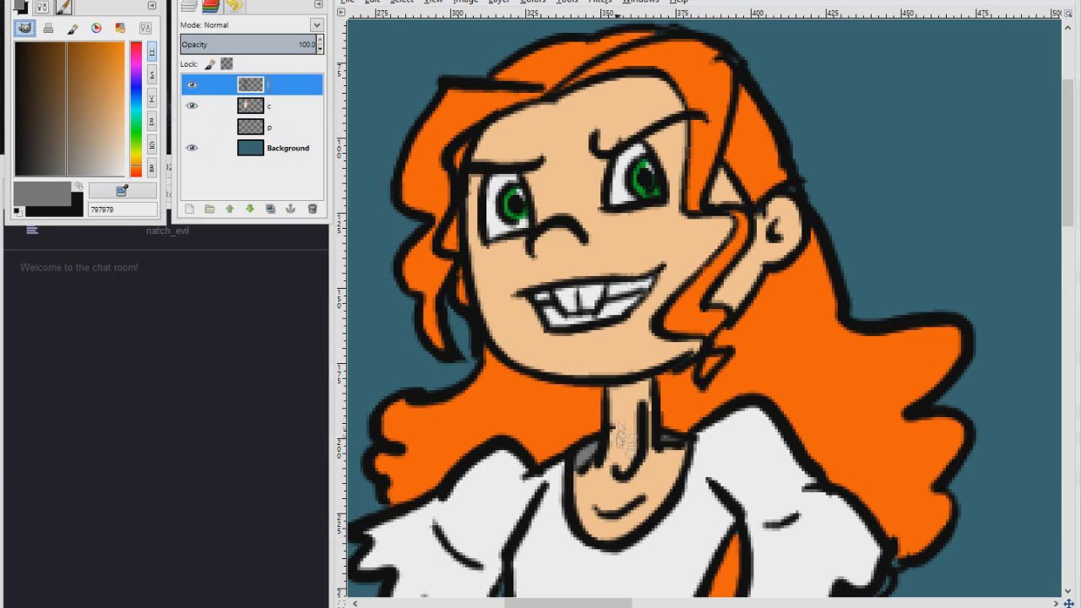
left_click(275, 106)
Step: Pick the orange ff6000 from the hair and paint over the uncoloured gap where the hair meets the sleeve
left_click(657, 363, "ctrl")
left_click_drag(607, 473, 646, 280)
left_click(515, 456, "ctrl")
left_click_drag(536, 410, 544, 411)
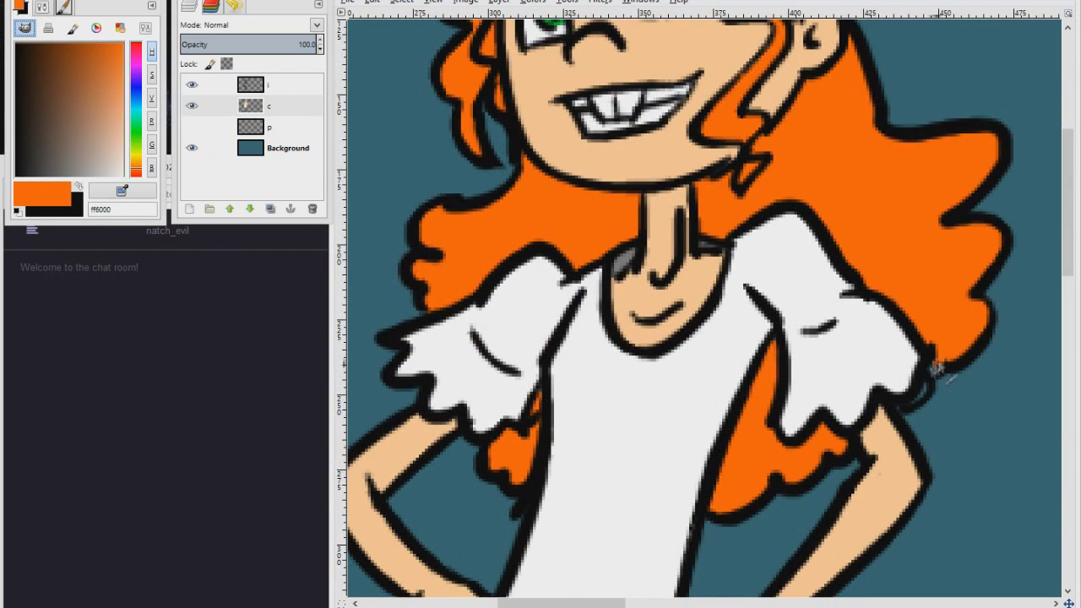
Step: Pick the white ffffff from the dress and touch up its edges on layer c
left_click_drag(781, 325, 825, 530)
left_click_drag(785, 578, 795, 83)
left_click(571, 306, "ctrl")
left_click_drag(570, 305, 427, 347)
left_click(270, 86)
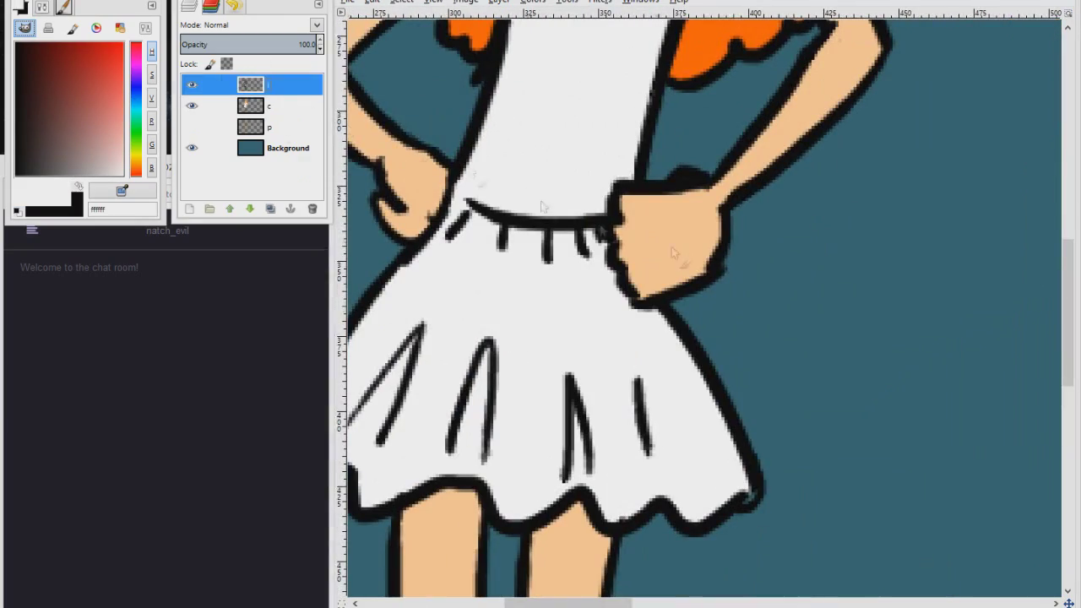
left_click(271, 106)
left_click_drag(532, 430, 562, 108)
left_click(972, 572)
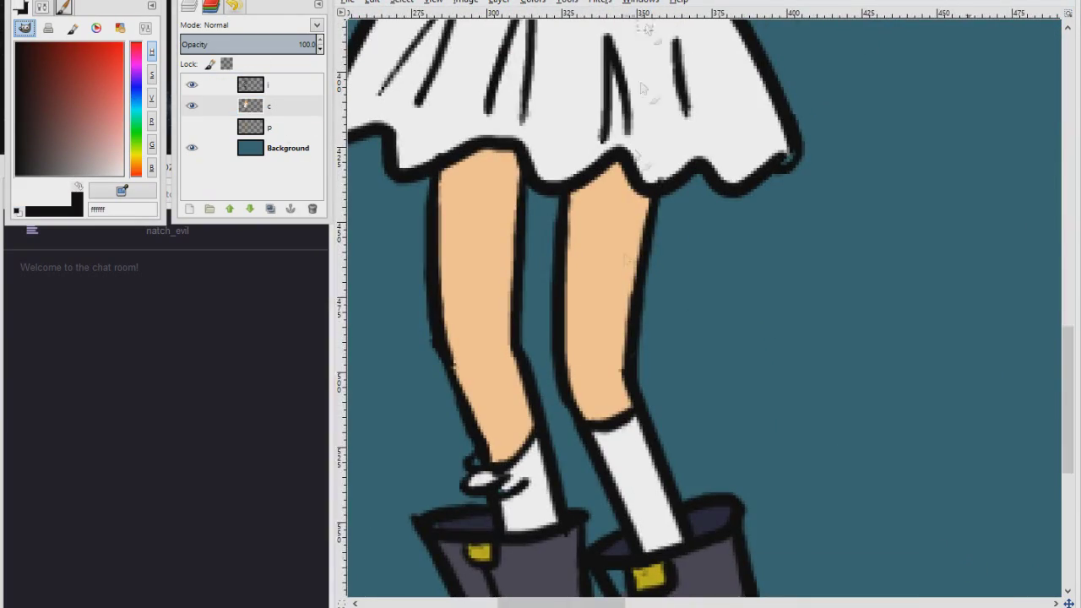
Step: Choose a blue and paint horizontal stripes across the sock on the girl's straighter leg
left_click_drag(583, 492, 590, 304)
left_click(136, 91)
left_click_drag(136, 90, 136, 86)
left_click_drag(92, 74, 84, 70)
left_click_drag(606, 270, 649, 259)
mouse_move(619, 302)
left_mouse_down()
mouse_move(657, 290)
mouse_move(650, 266)
mouse_move(663, 295)
left_mouse_up()
key("ctrl+z")
key("ctrl+z")
left_click_drag(639, 342, 676, 327)
left_click_drag(648, 366, 685, 358)
Step: Paint matching blue stripes on the slouched sock and touch up its folded edge with white
left_click(521, 295, "ctrl")
left_click(480, 278)
left_click(635, 307, "ctrl")
mouse_move(510, 344)
left_mouse_down()
mouse_move(533, 344)
mouse_move(554, 320)
left_mouse_up()
mouse_move(509, 327)
left_mouse_down()
mouse_move(550, 297)
mouse_move(540, 263)
left_mouse_up()
left_click_drag(491, 294, 478, 298)
Step: Pick the boot grey 42404f and the yellow of the lacing tabs for touching up the boots
left_click(445, 344, "ctrl")
left_click(631, 395, "ctrl")
scroll(559, 500, "down", 2)
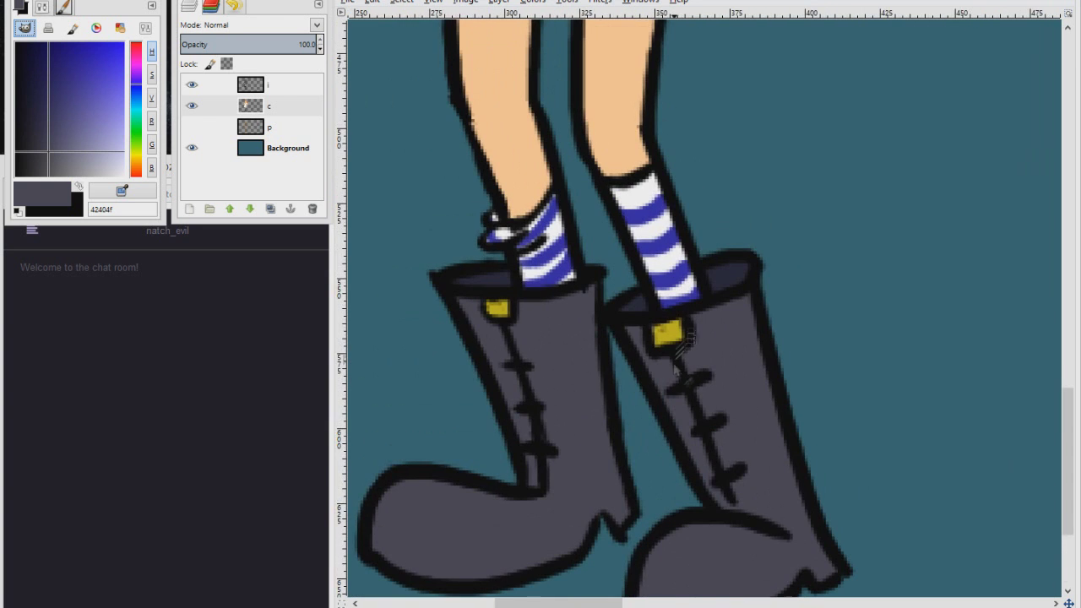
left_click(498, 308, "ctrl")
Step: Fill the Background layer with the dark blue 10108a
key("shift+ctrl+j")
left_click(287, 147)
left_click(135, 88)
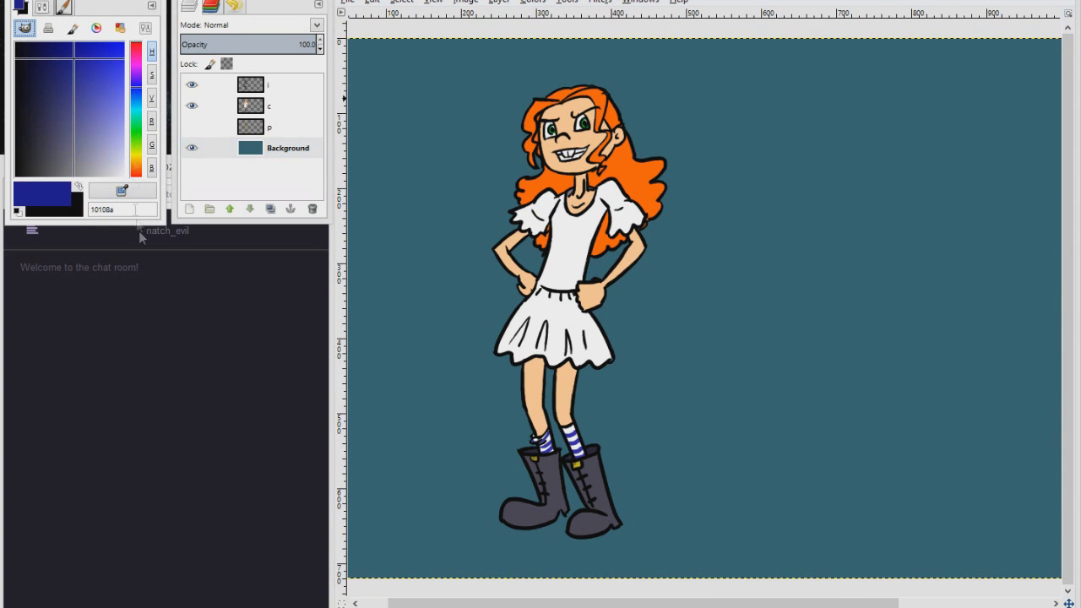
key("ctrl+comma")
Step: Crop the image to about 498 × 720 px around the girl and apply a vertical black-to-blue gradient to the background
key("minus")
key("minus")
key("r")
left_click_drag(509, 167, 695, 454)
mouse_move(628, 370)
left_mouse_down()
mouse_move(656, 365)
mouse_move(601, 356)
left_mouse_up()
key("alt+i")
key("c")
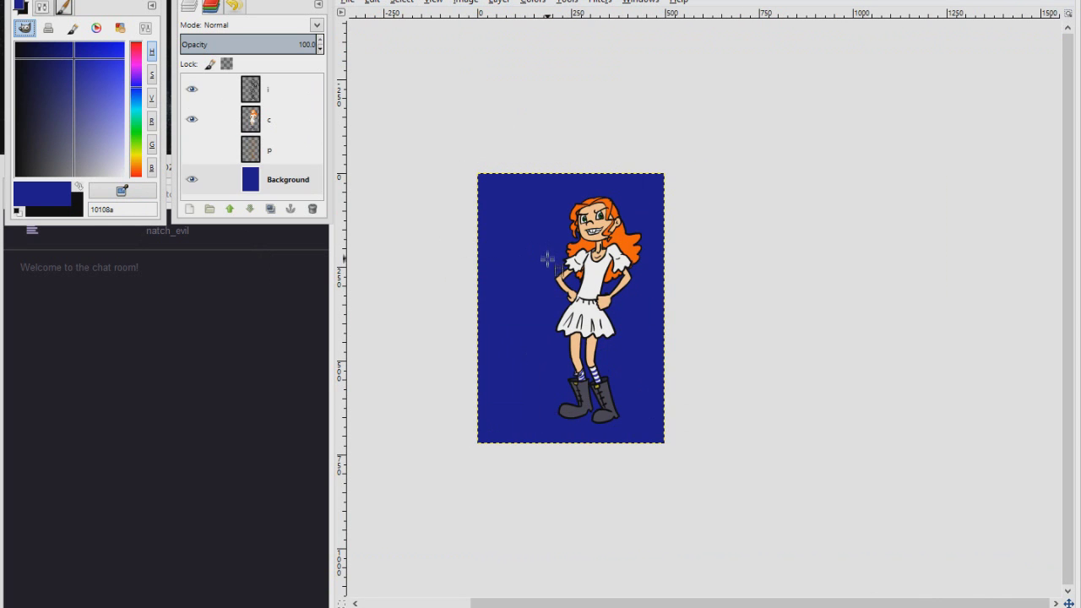
left_click_drag(533, 434, 535, 297)
Step: Add a transparent layer named bg above the background
left_click(190, 209)
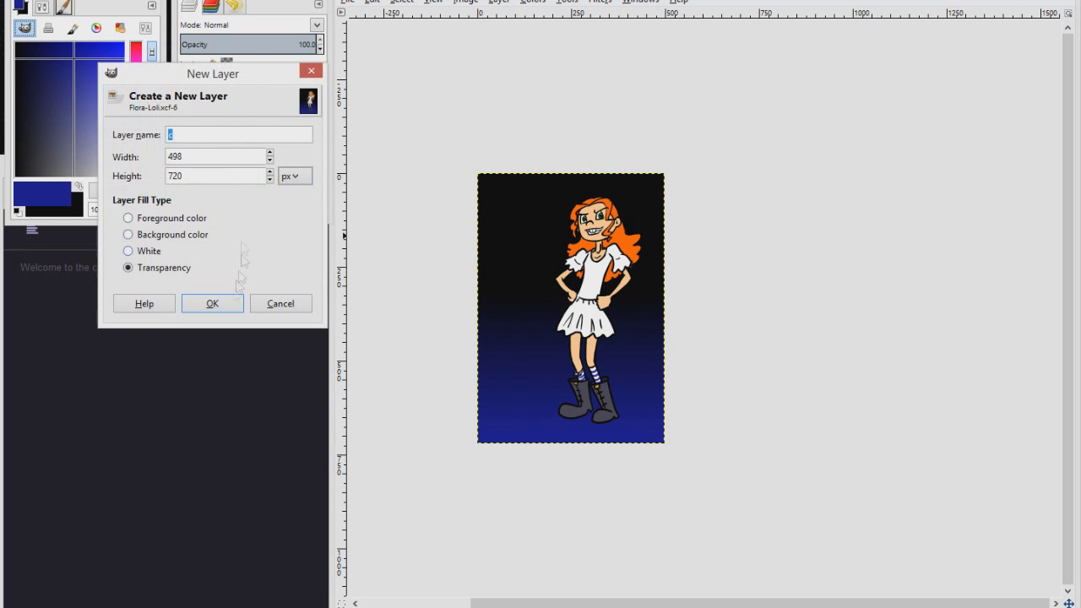
type("bg")
left_click(218, 302)
Step: Draw a jagged mountain skyline in dark red 6e0d0d behind the girl and fill the sky above it
key("plus")
key("plus")
left_click_drag(136, 74, 136, 44)
left_click(61, 58)
left_click_drag(397, 327, 453, 303)
mouse_move(675, 292)
left_mouse_down()
mouse_move(708, 306)
mouse_move(796, 313)
left_mouse_up()
key("shift+b")
left_click(739, 272)
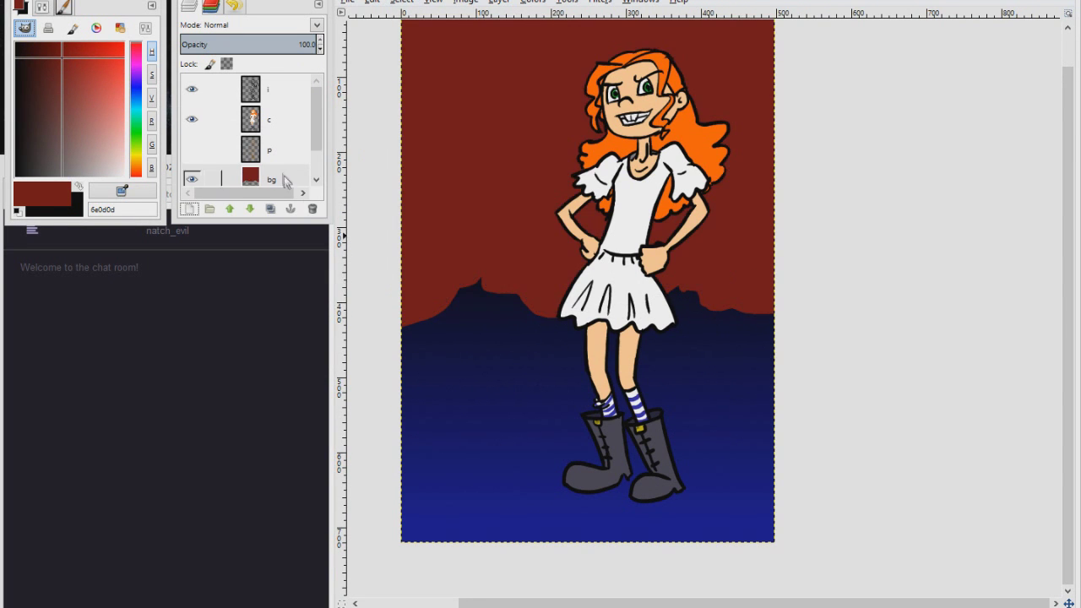
Step: Select the sky from layer bg's alpha, grow the selection and apply a vertical gradient from dark red to black
right_click(265, 178)
left_click(327, 542)
key("l")
left_click_drag(504, 63, 539, 353)
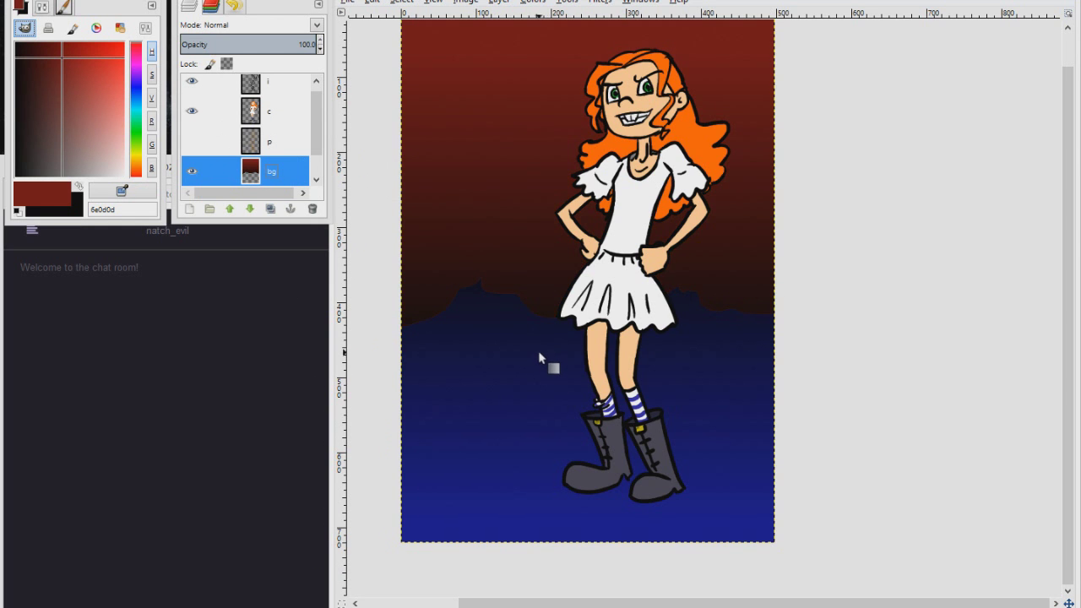
key("ctrl+z")
key("alt+s")
key("g")
key("Return")
left_click_drag(521, 45, 552, 329)
left_click_drag(575, 361, 569, 403)
Step: Add a layer named bg #1 and fill a circular selection in the sky beside the girl with red ff0000
left_click(189, 209)
key("Return")
key("1")
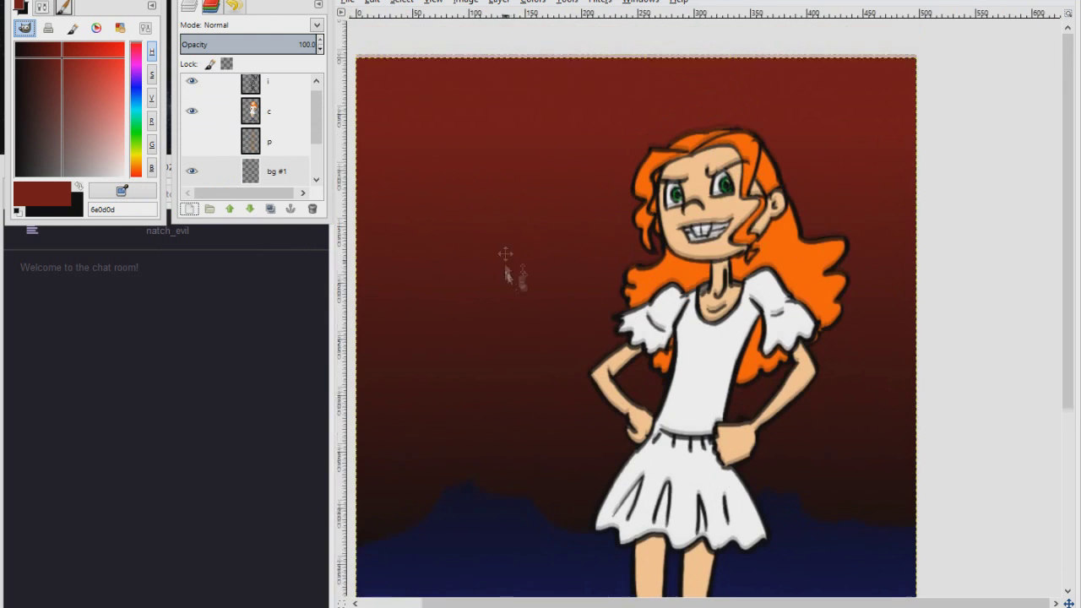
left_click_drag(390, 100, 497, 206)
left_click(123, 50)
key("ctrl+comma")
key("ctrl+comma")
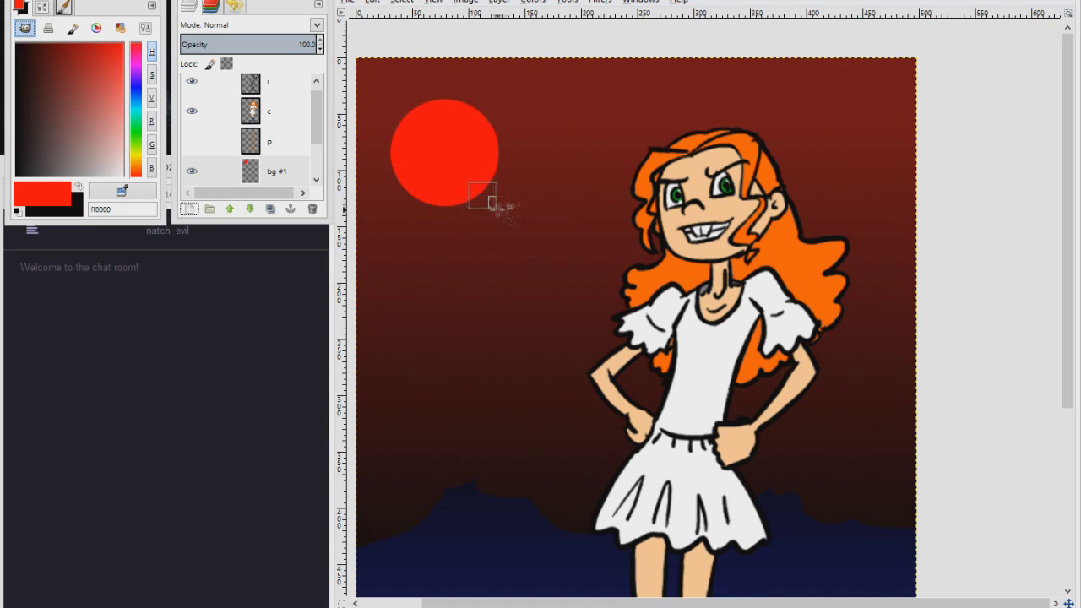
Step: Add a layer named bg #2, shrink the circular selection and fill it with black 000000
right_click(257, 169)
key("Escape")
left_click(190, 210)
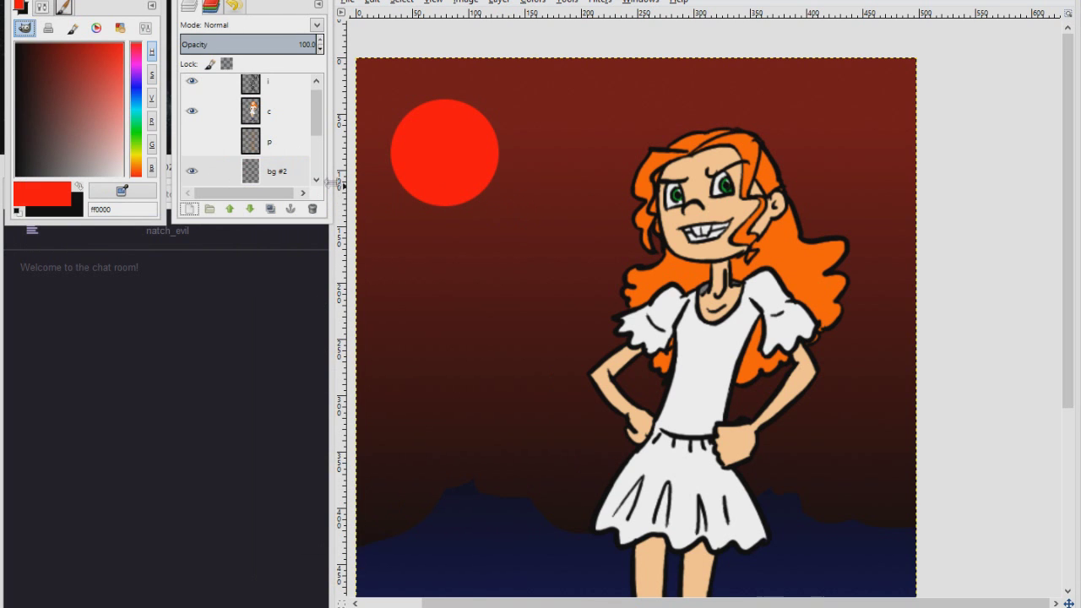
key("x")
key("alt+s")
key("h")
key("Return")
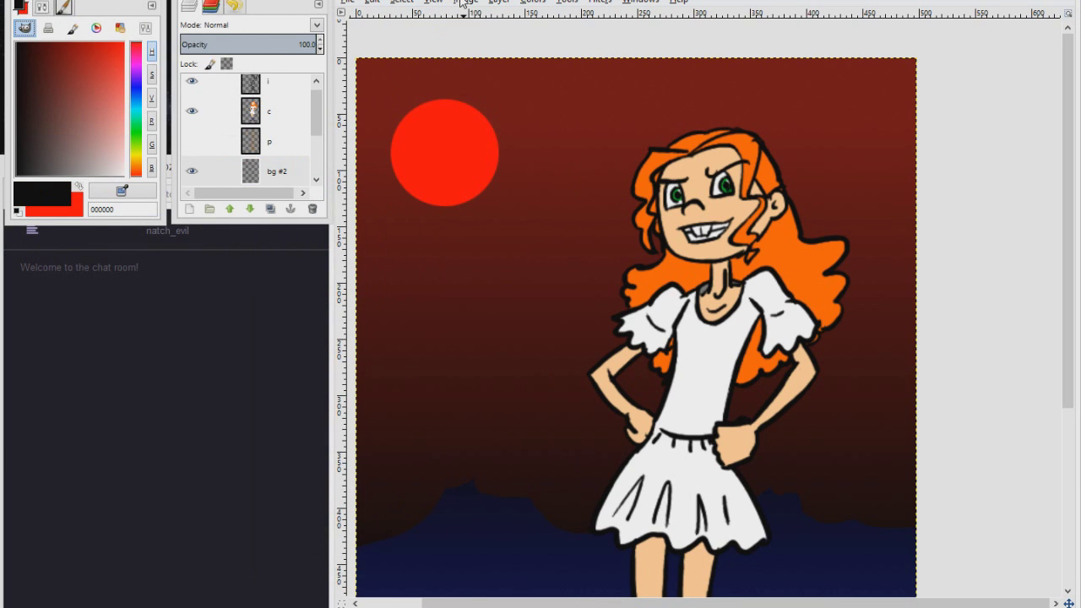
key("ctrl+comma")
Step: Turn the black disc into an eyeball with a red iris, a spiky black pupil and thin red veins
scroll(464, 168, "up", 1)
key("x")
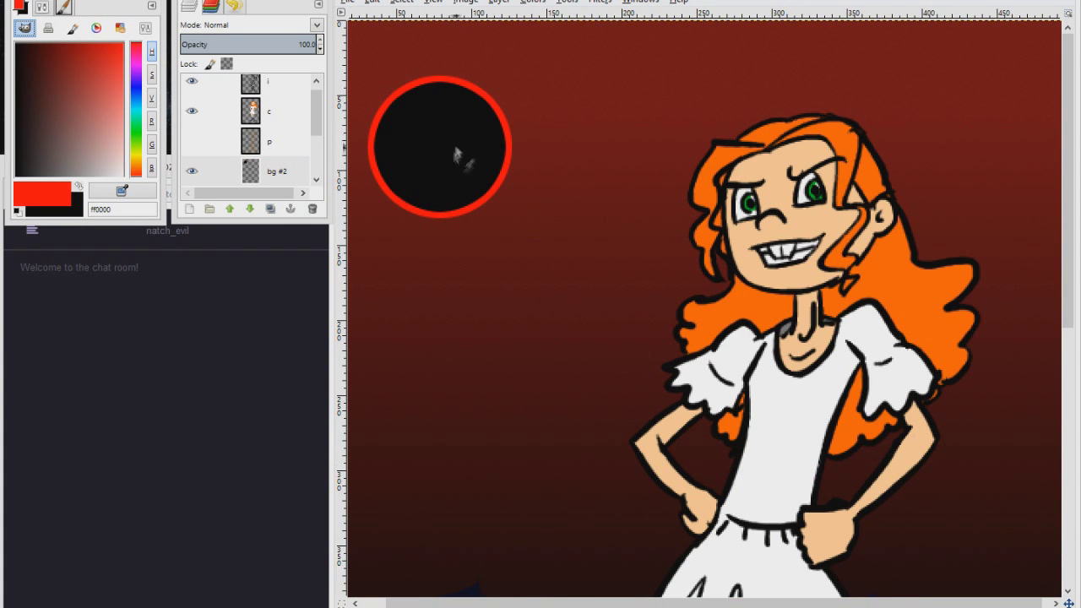
mouse_move(478, 151)
left_mouse_down()
mouse_move(460, 139)
mouse_move(465, 173)
mouse_move(472, 152)
left_mouse_up()
key("x")
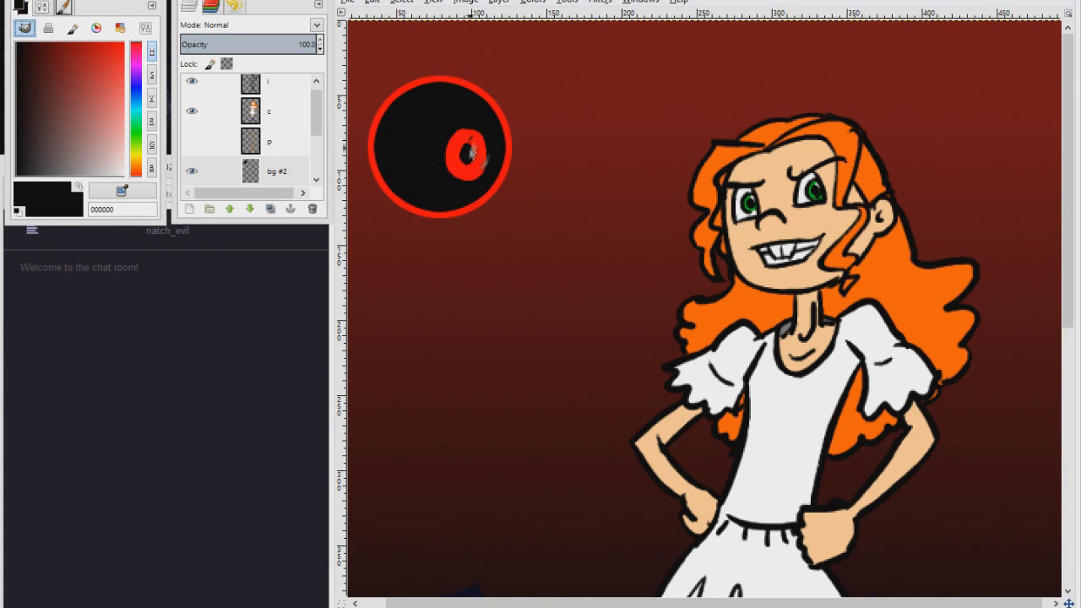
key("x")
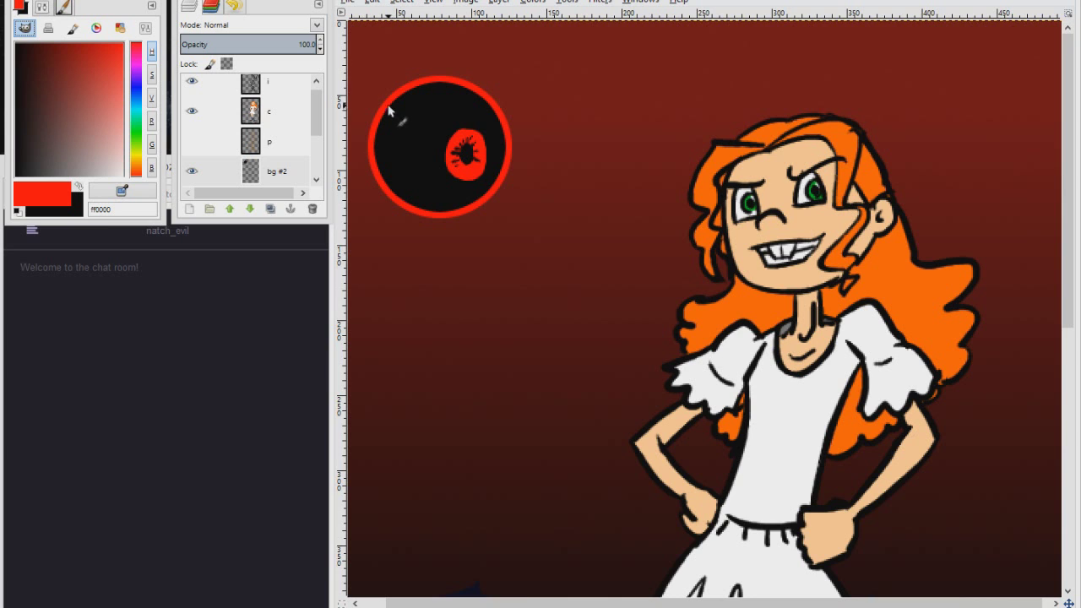
Step: Apply a Gaussian Blur with a 10 px radius to the red disc on layer bg #1
scroll(297, 135, "down", 2)
left_click(279, 144)
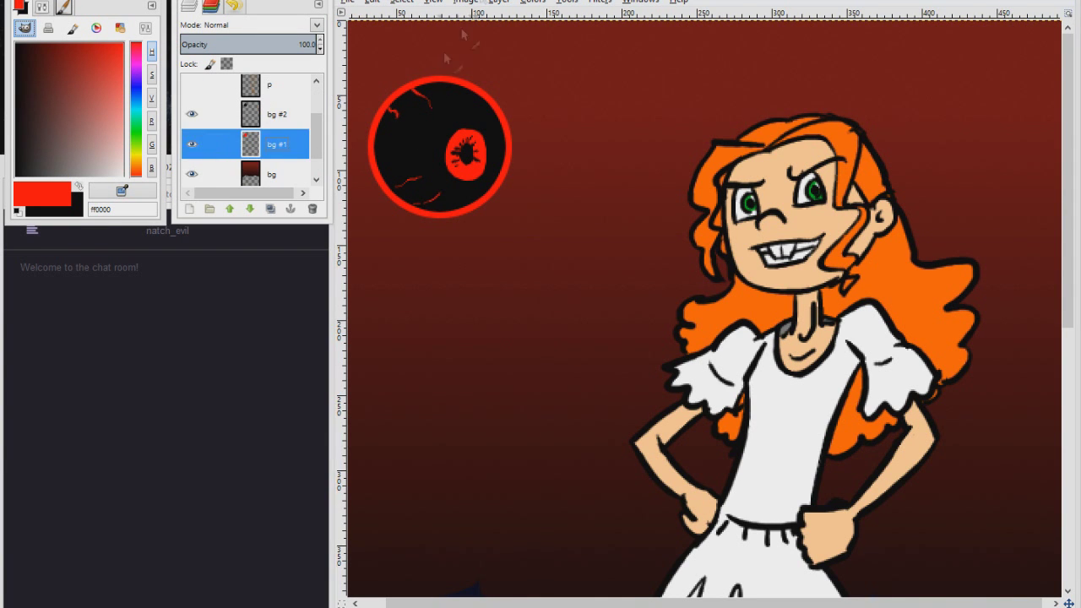
left_click(599, 2)
mouse_move(627, 73)
left_click(881, 86)
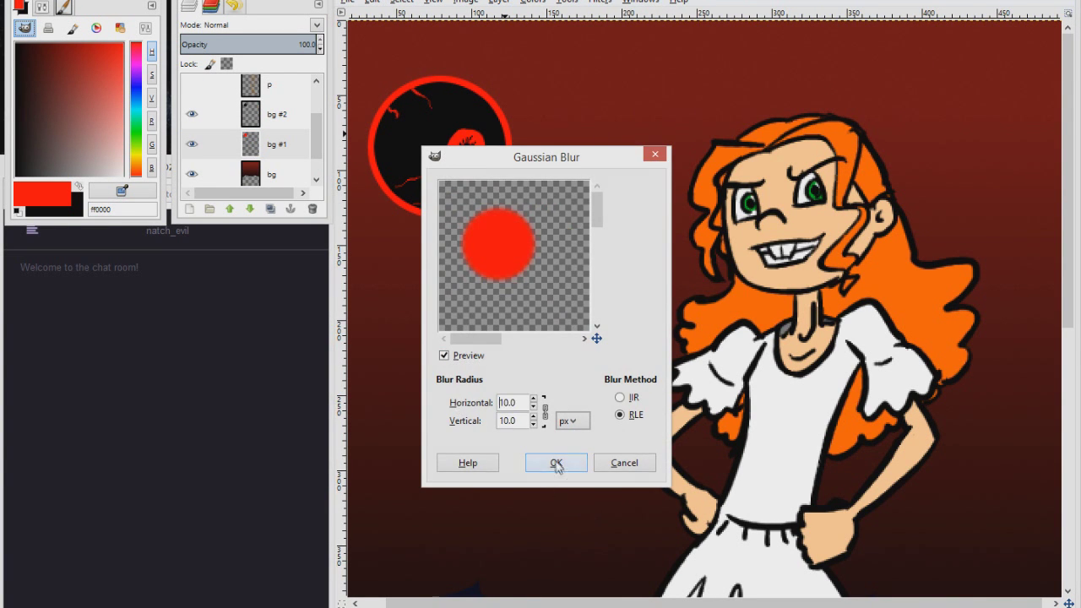
left_click(553, 464)
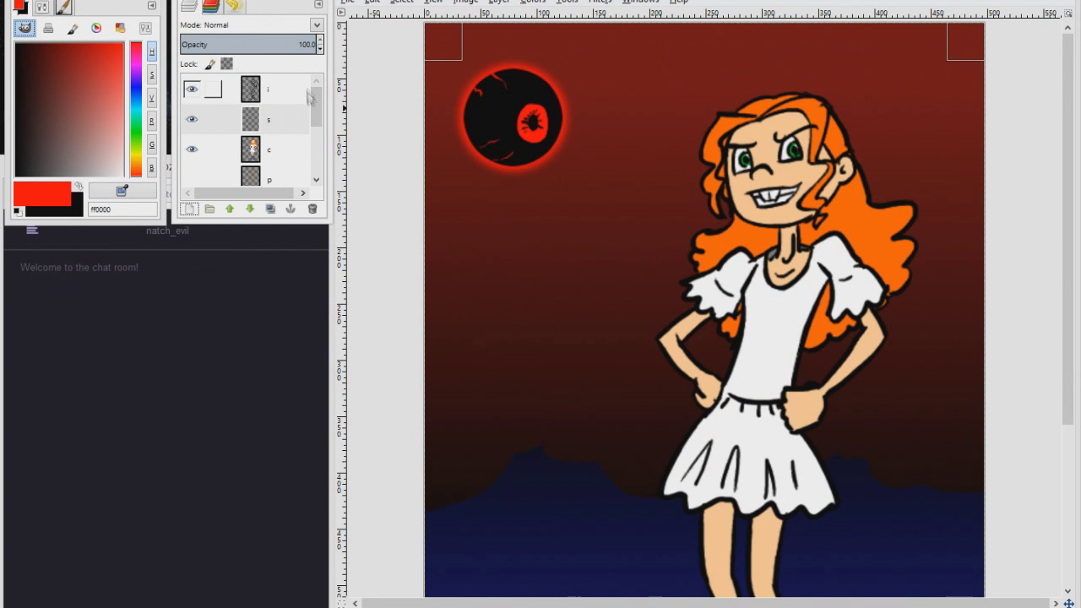
Step: Add a layer mask in the girl's shape to layer s and make the layer's content active for painting
right_click(254, 120)
left_click(305, 327)
left_click(186, 299)
scroll(924, 308, "down", 3)
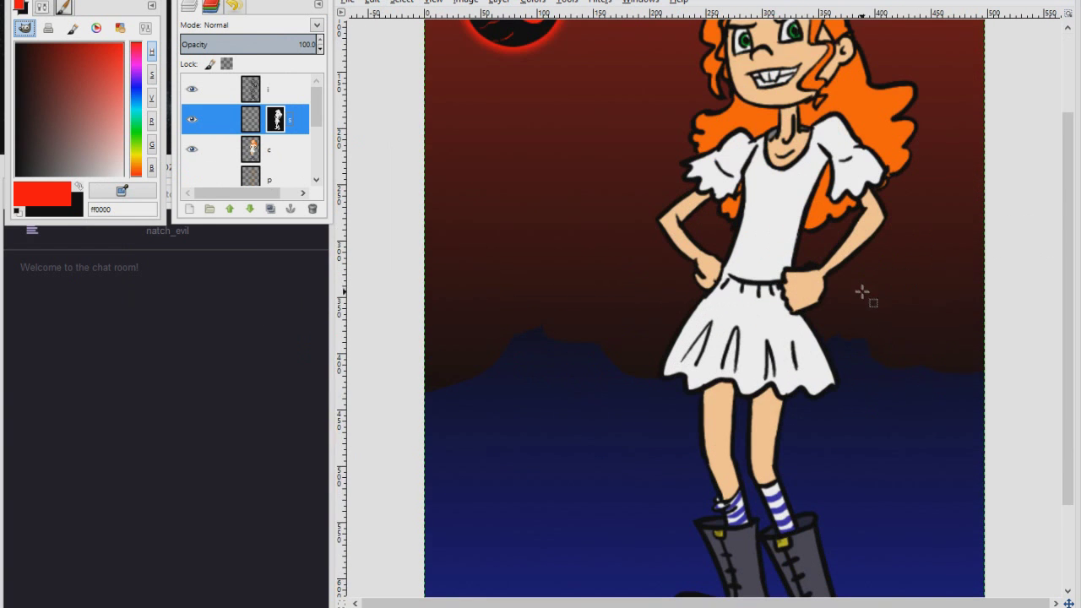
left_click(251, 120)
Step: Pick the dark blue 050428 from the background and set layer s to 44 opacity
left_click(660, 472, "ctrl")
left_click_drag(971, 379, 806, 461)
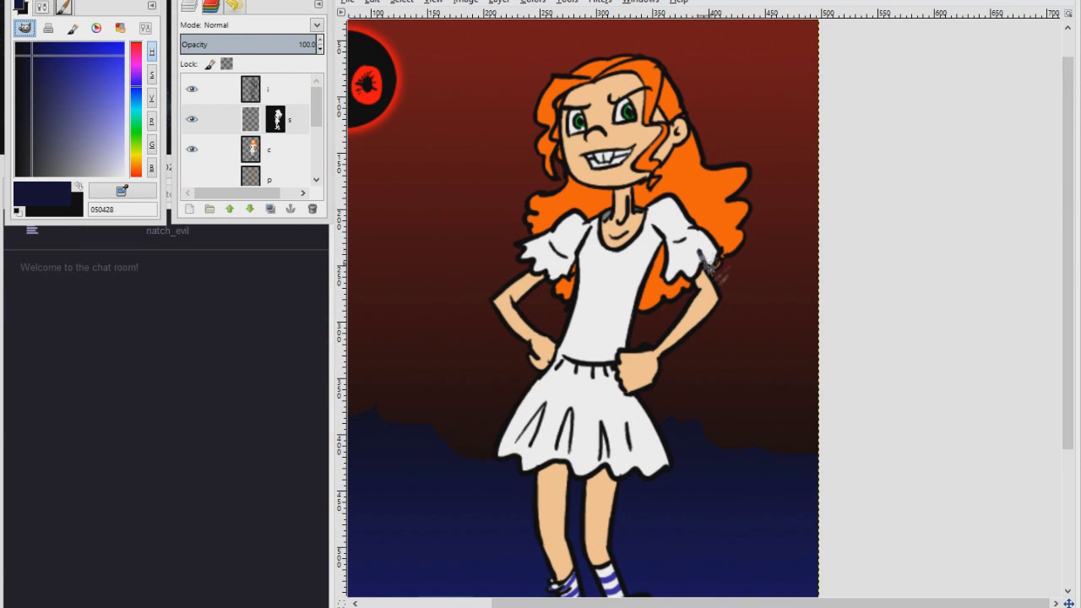
left_click(250, 43)
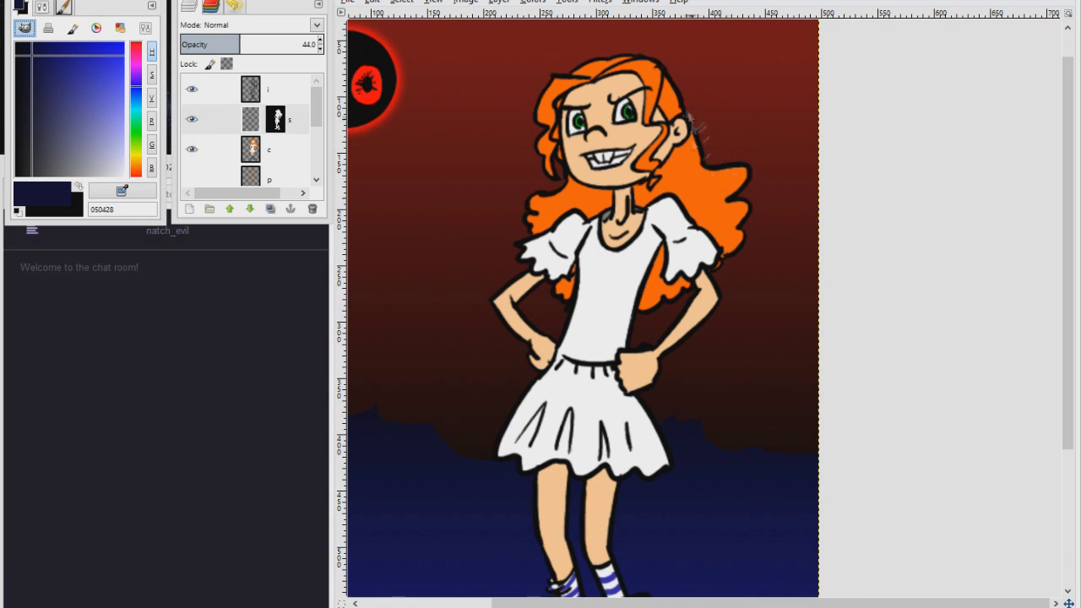
Step: Paint shadows on layer s along the wavy hair strands, the ear, the neck and the sleeves
left_click_drag(722, 206, 715, 229)
left_click_drag(672, 174, 664, 192)
left_click_drag(564, 190, 575, 223)
left_click_drag(586, 190, 594, 215)
left_click_drag(573, 282, 567, 297)
left_click_drag(661, 255, 647, 304)
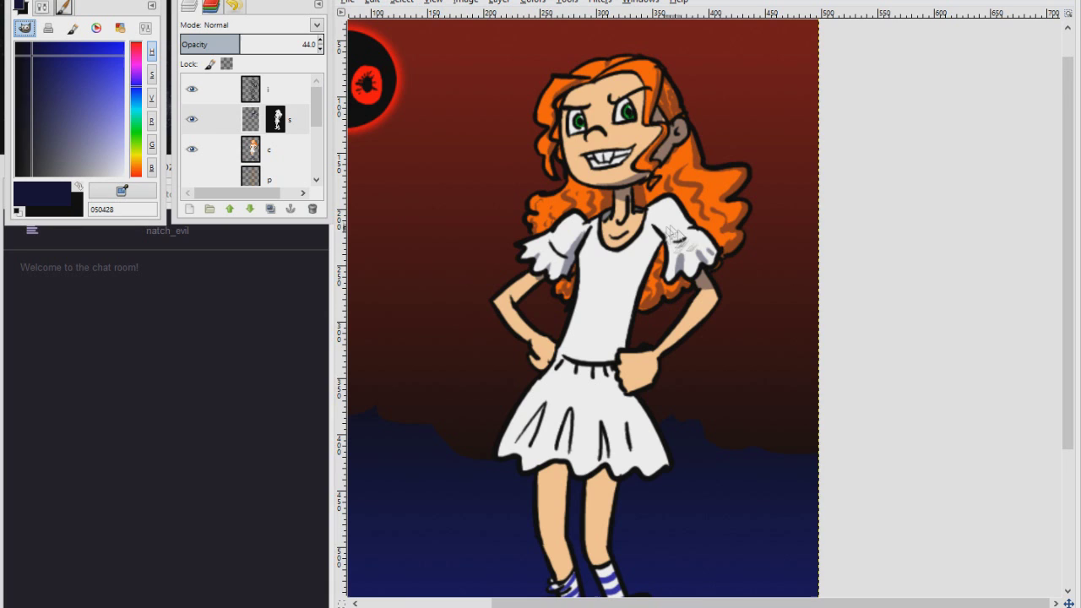
Step: Shade the side of the bodice facing away from the eyeball and the folds of the skirt
mouse_move(662, 230)
left_mouse_down()
mouse_move(630, 336)
mouse_move(618, 285)
mouse_move(617, 347)
mouse_move(633, 291)
left_mouse_up()
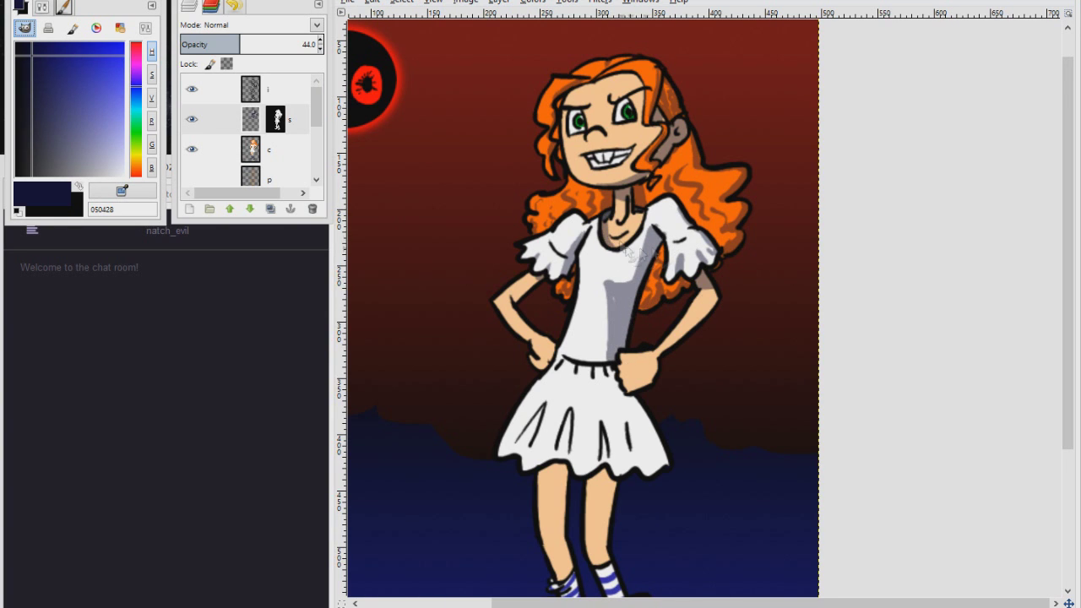
mouse_move(610, 373)
left_mouse_down()
mouse_move(628, 466)
mouse_move(632, 412)
mouse_move(646, 478)
mouse_move(617, 469)
left_mouse_up()
left_click_drag(603, 422, 611, 470)
mouse_move(569, 412)
left_mouse_down()
mouse_move(543, 415)
mouse_move(520, 454)
left_mouse_up()
Step: Shade both legs below the skirt hem and continue the shadows down to the boots
mouse_move(591, 490)
left_mouse_down()
mouse_move(607, 484)
mouse_move(590, 488)
left_mouse_up()
mouse_move(542, 478)
left_mouse_down()
mouse_move(566, 491)
mouse_move(549, 472)
left_mouse_up()
left_click_drag(608, 496, 587, 233)
mouse_move(588, 239)
left_mouse_down()
mouse_move(582, 292)
mouse_move(656, 459)
mouse_move(623, 464)
left_mouse_up()
mouse_move(564, 430)
left_mouse_down()
mouse_move(536, 453)
mouse_move(574, 355)
mouse_move(564, 424)
left_mouse_up()
Step: Paint shadows along both arms
left_click_drag(574, 345, 559, 401)
left_click_drag(526, 282, 542, 372)
left_click_drag(630, 88, 642, 338)
left_click_drag(638, 397, 692, 334)
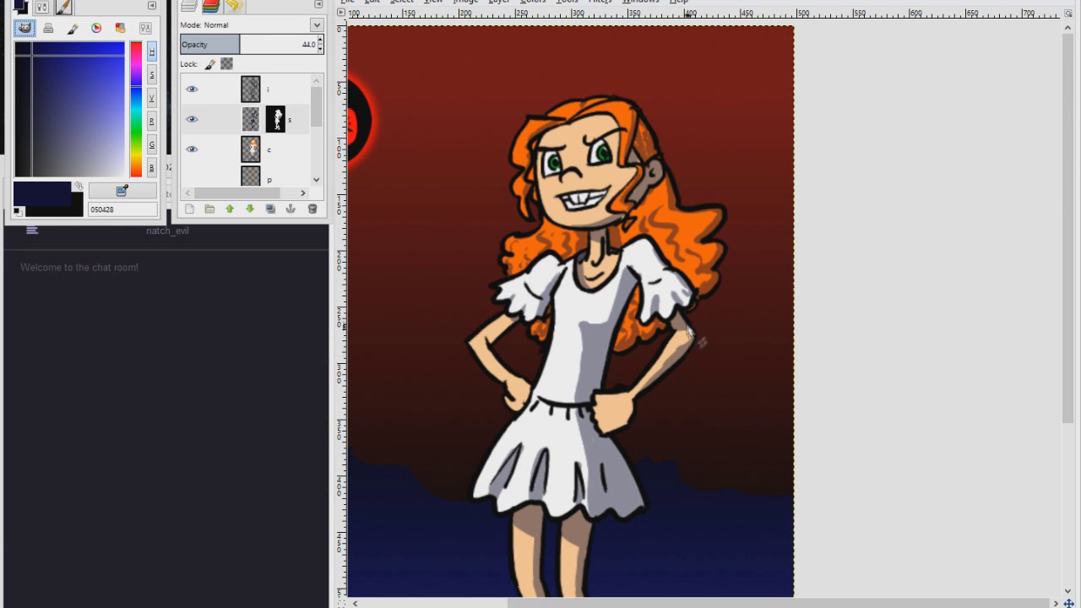
Step: Shade the forehead under the hair and the cheek on the ear side of the face
scroll(640, 226, "up", 2)
scroll(640, 226, "left", 1)
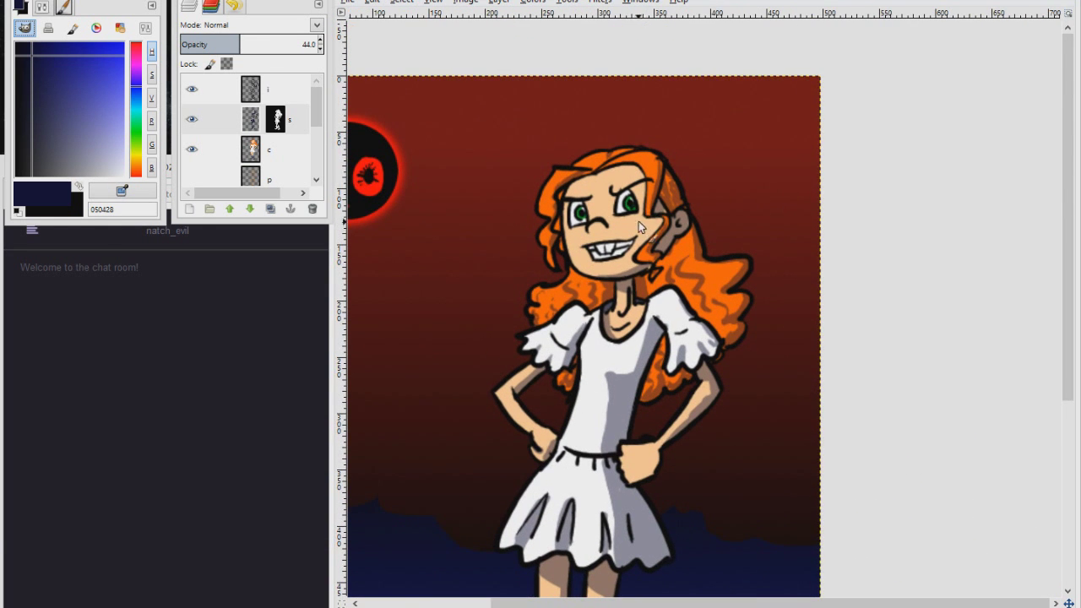
scroll(557, 296, "up", 3)
scroll(557, 296, "down", 2)
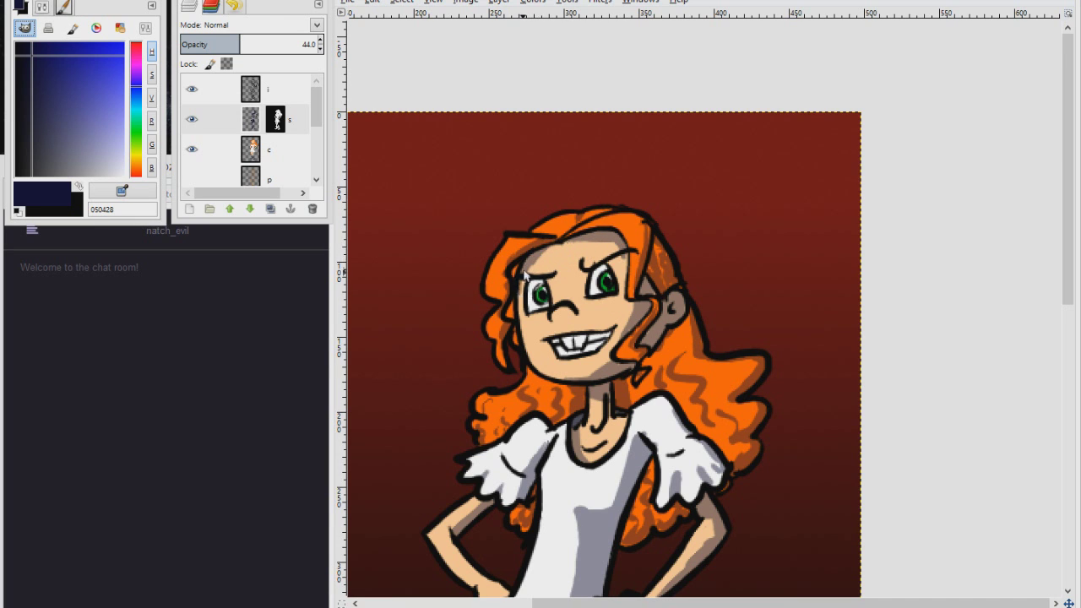
Step: Choose the light red ff7d7d, starting from the eyeball's red, and add a transparent layer named h
left_click_drag(593, 465, 700, 348)
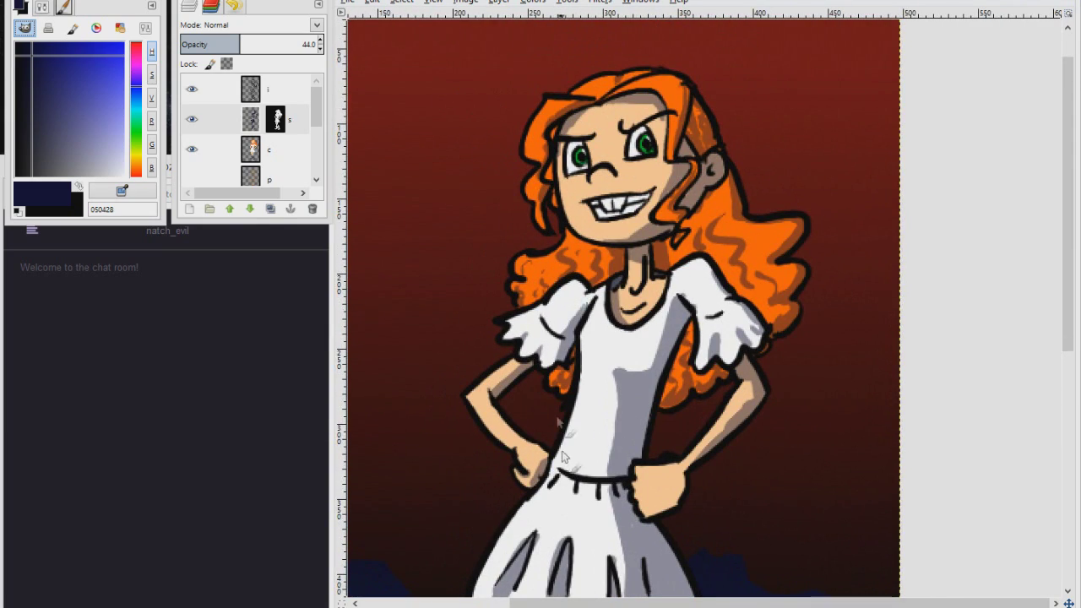
left_click_drag(460, 151, 701, 295)
left_click(551, 255, "ctrl")
left_click_drag(122, 98, 136, 109)
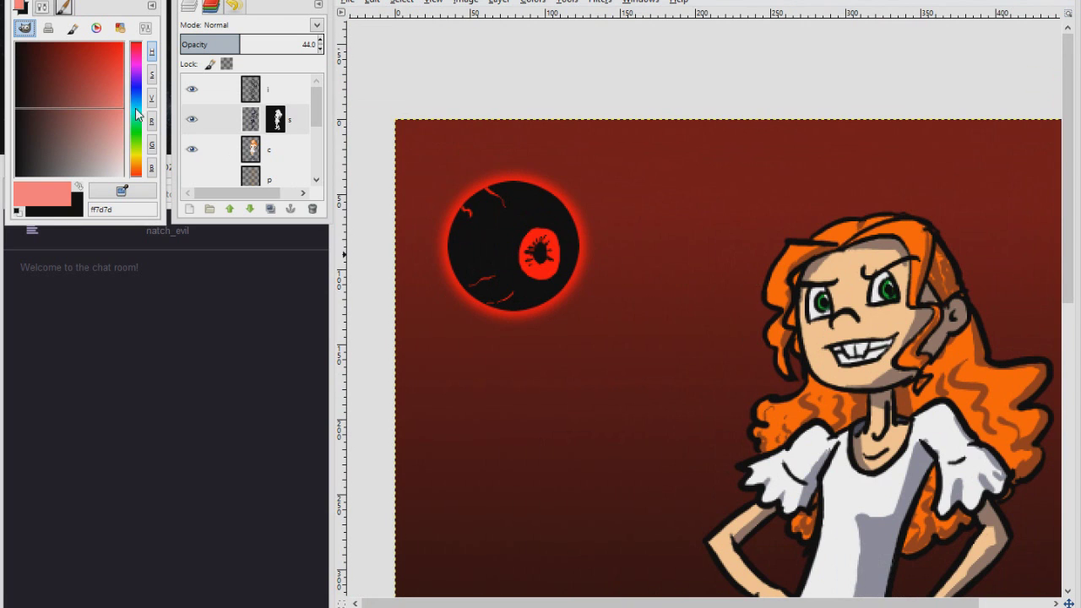
left_click(192, 211)
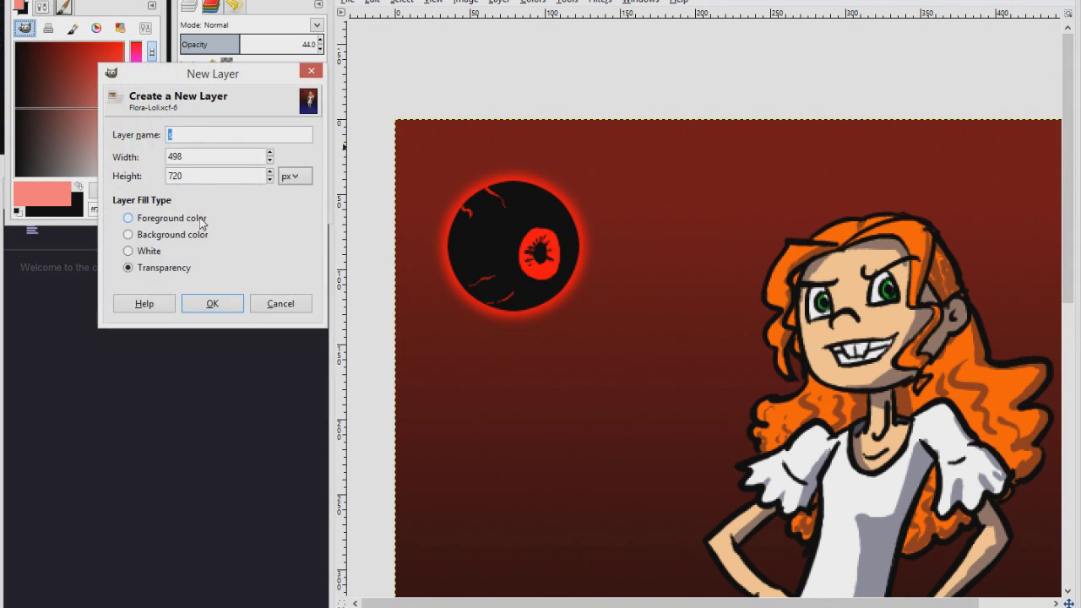
type("h")
key("Return")
right_click(252, 175)
left_click(296, 541)
right_click(250, 111)
left_click(309, 316)
key("Return")
key("ctrl+z")
Step: Select the girl's shape from layer c's alpha and add a layer mask from it to layer h
right_click(258, 170)
left_click(302, 537)
right_click(253, 112)
left_click(311, 316)
key("Return")
left_click(252, 112)
Step: Change the highlight colour to ff8d8d and paint light along the eyeball-facing edges of the face and hair
left_click(822, 248)
key("ctrl+z")
mouse_move(792, 246)
left_mouse_down()
mouse_move(771, 299)
mouse_move(775, 259)
left_mouse_up()
left_click(553, 244, "ctrl")
left_click(124, 116)
mouse_move(847, 223)
left_mouse_down()
mouse_move(816, 238)
mouse_move(729, 218)
left_mouse_up()
mouse_move(714, 225)
left_mouse_down()
mouse_move(688, 241)
mouse_move(778, 229)
left_mouse_up()
mouse_move(764, 379)
left_mouse_down()
mouse_move(704, 299)
mouse_move(718, 264)
left_mouse_up()
mouse_move(608, 249)
left_mouse_down()
mouse_move(617, 269)
mouse_move(567, 283)
mouse_move(556, 316)
left_mouse_up()
Step: Paint ff8d8d highlights along the eyeball-facing edges of the sleeve, arm, bodice and skirt folds
scroll(675, 209, "down", 3)
scroll(724, 409, "down", 5)
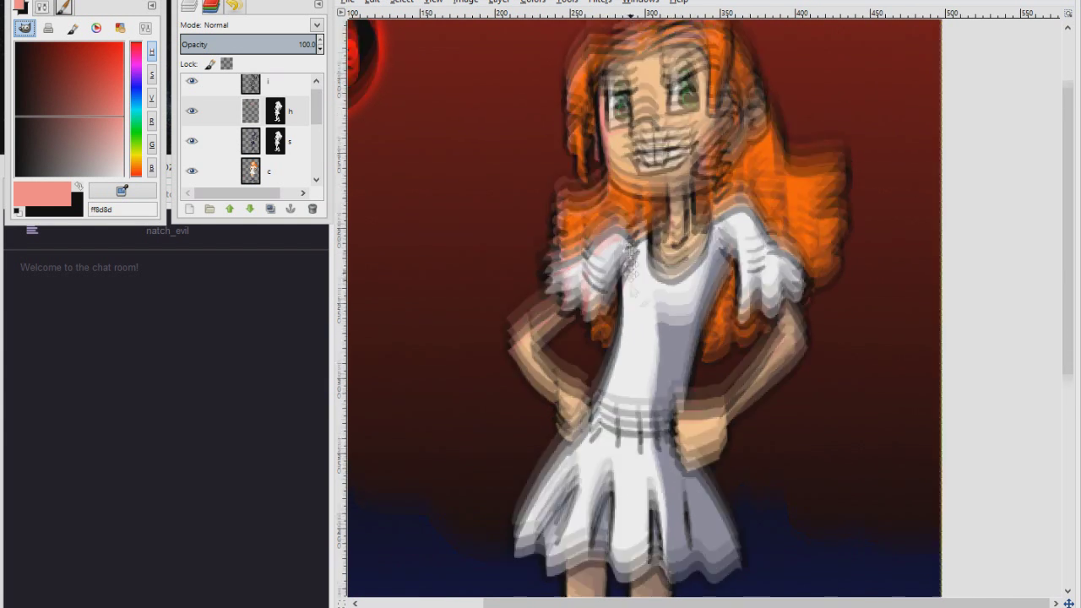
left_click_drag(635, 182, 574, 384)
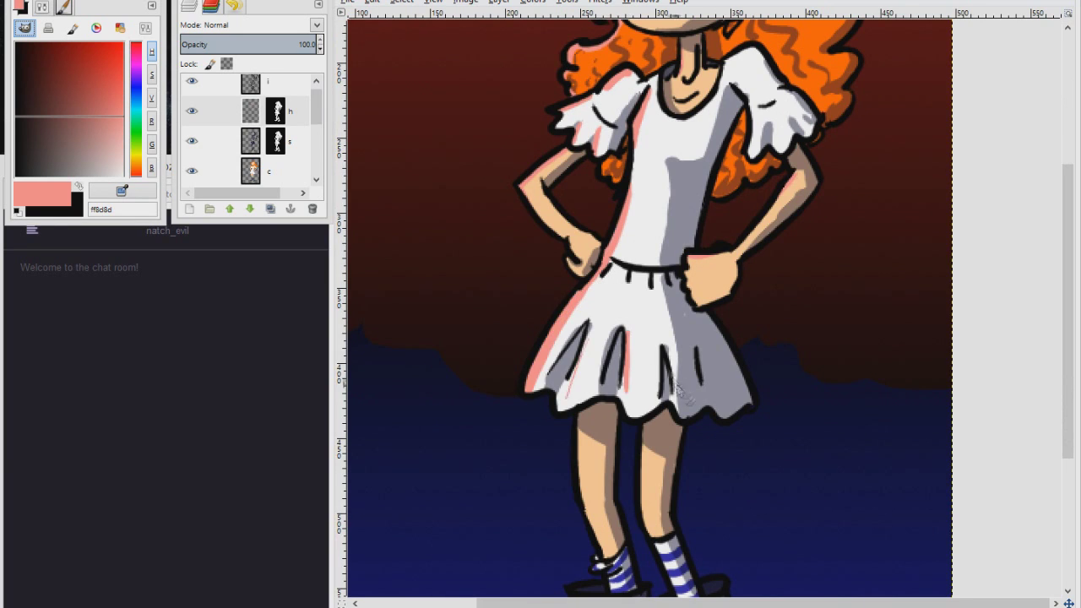
Step: Paint ff8d8d highlights along the girl's legs and on the toes of both boots
scroll(658, 363, "down", 5)
scroll(675, 279, "down", 4)
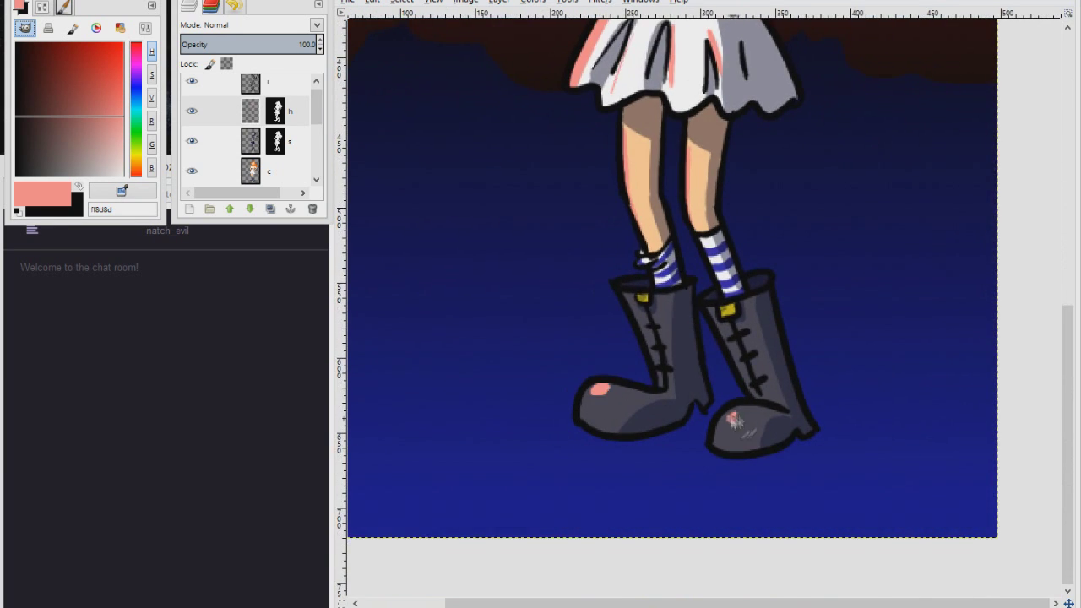
key("shift+ctrl+j")
Step: Sign the picture on the top layer with a circled monogram beside the boots, using Mike's Pencil and the eyeball's red
left_click(592, 109, "ctrl")
left_click(64, 7)
left_click(87, 128)
scroll(614, 513, "up", 6)
left_click(282, 85)
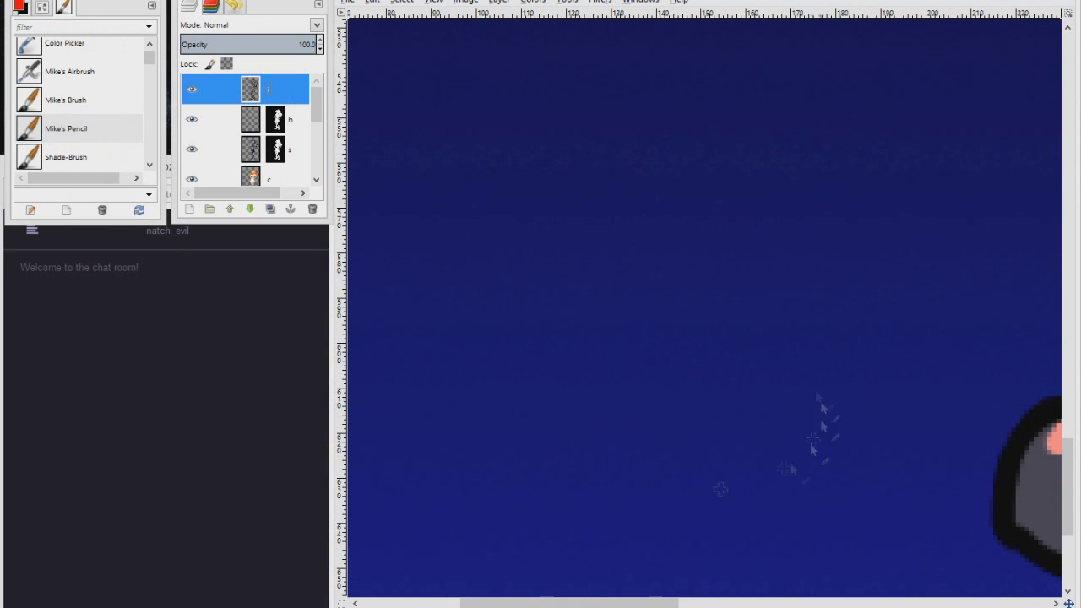
left_click_drag(687, 235, 603, 255)
left_click_drag(663, 304, 740, 399)
left_click_drag(693, 225, 692, 452)
left_click_drag(688, 413, 686, 509)
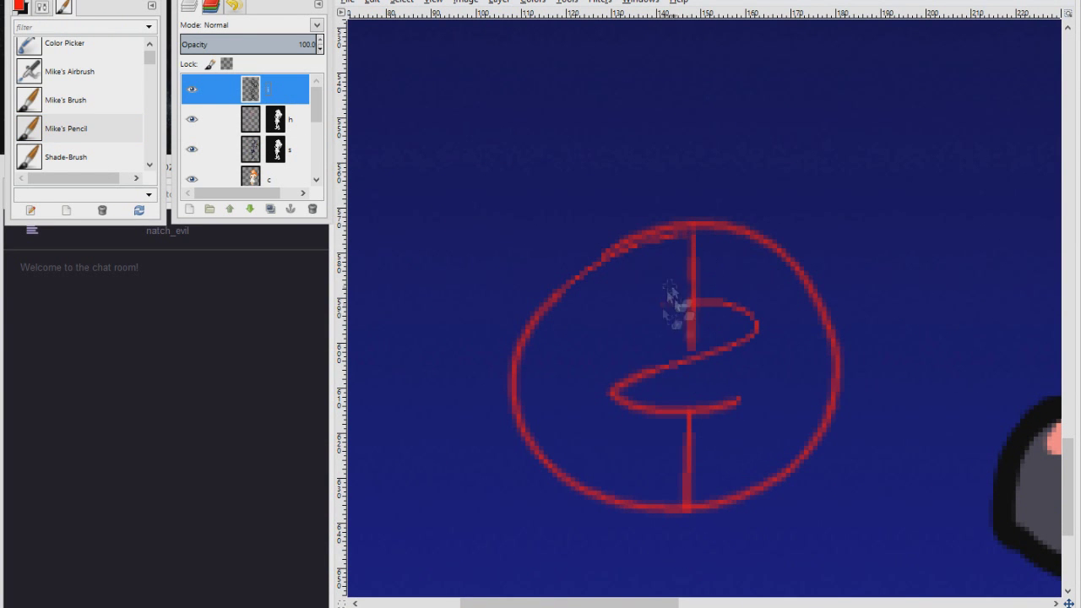
key("shift+ctrl+j")
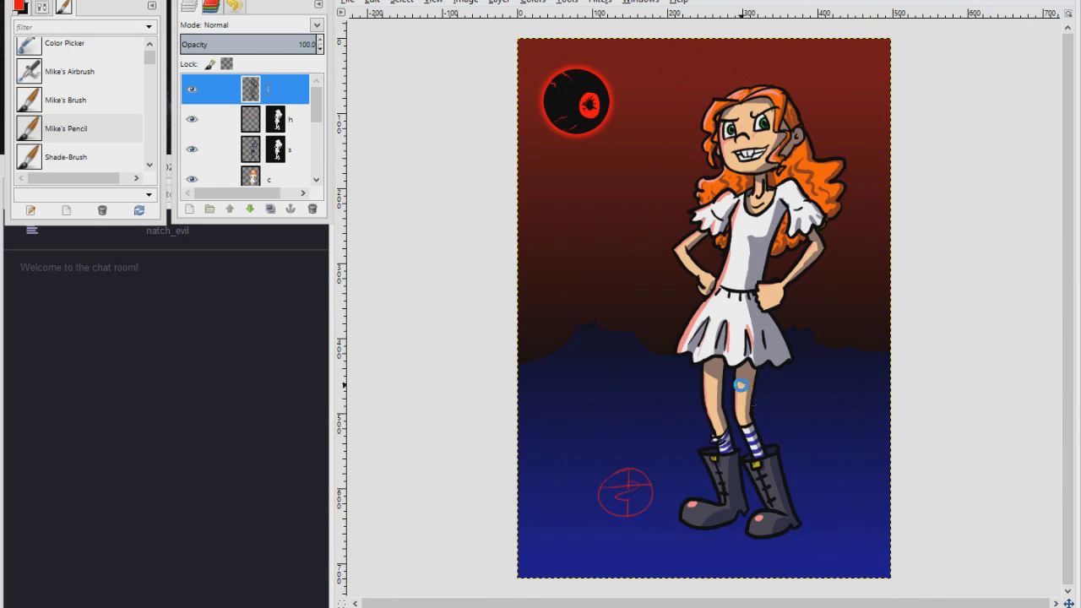
Step: Export the finished picture of the red-haired girl and switch to the Twitch dashboard in Firefox
key("shift+ctrl+e")
left_click(905, 557)
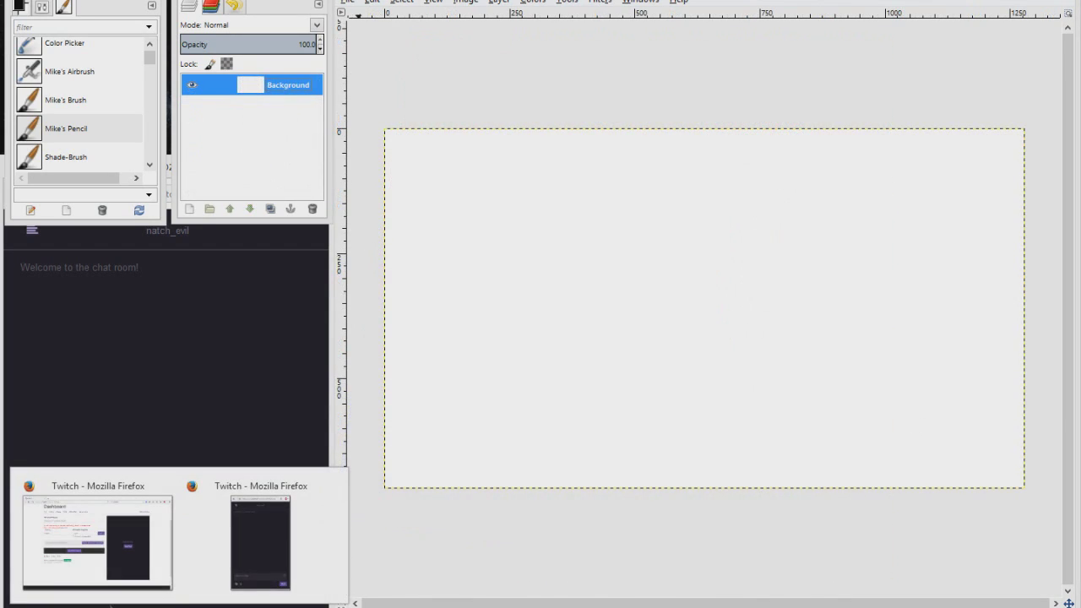
left_click(69, 566)
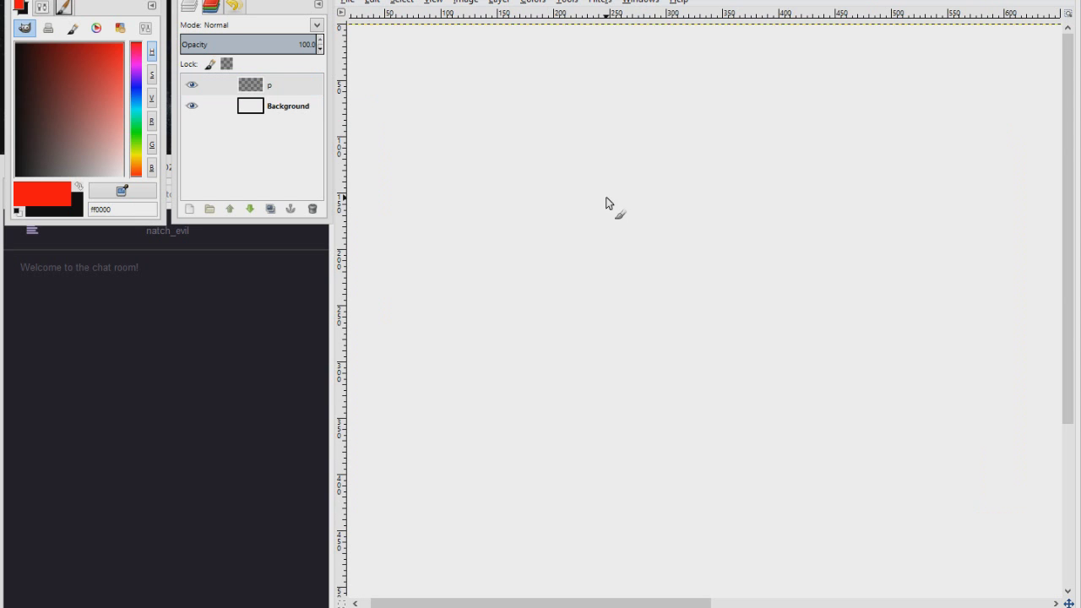
Step: Sketch two large side-by-side eyeballs with irises and pupils in red ff0000 on layer p
left_click_drag(656, 279, 625, 258)
mouse_move(570, 192)
left_mouse_down()
mouse_move(584, 208)
mouse_move(567, 248)
left_mouse_up()
left_click_drag(565, 255, 568, 258)
left_click_drag(631, 240, 635, 239)
left_click_drag(633, 255, 637, 257)
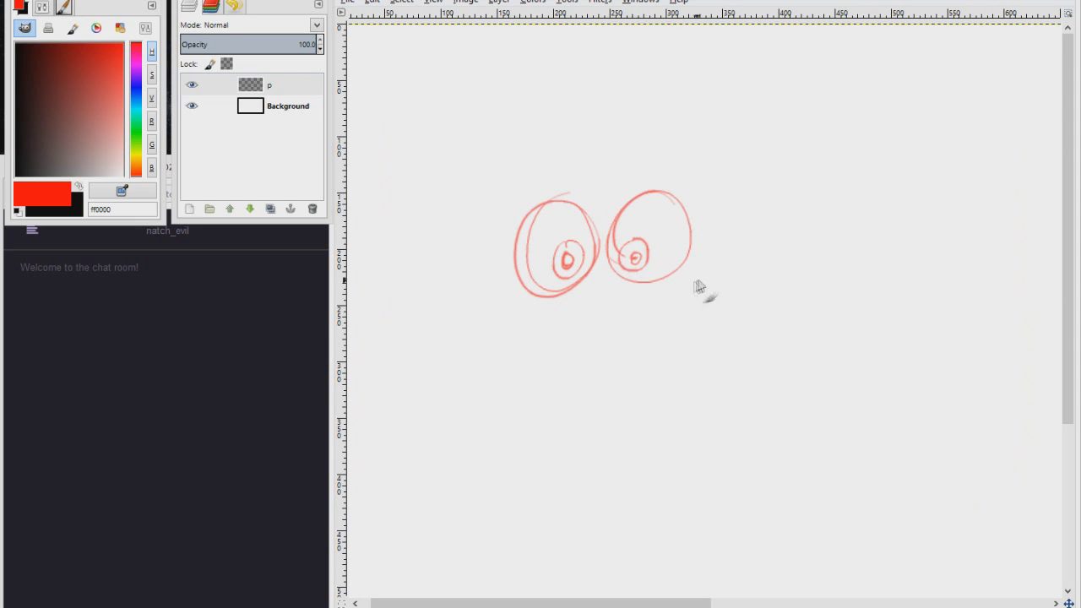
Step: Sketch a girl's head with face and hair, a body line, and arms and hands holding out the two eyeballs
left_click_drag(796, 162, 725, 243)
mouse_move(781, 205)
left_mouse_down()
mouse_move(748, 258)
mouse_move(572, 368)
mouse_move(631, 326)
mouse_move(427, 345)
mouse_move(458, 397)
mouse_move(726, 283)
mouse_move(756, 228)
mouse_move(755, 190)
mouse_move(726, 183)
mouse_move(720, 218)
left_mouse_up()
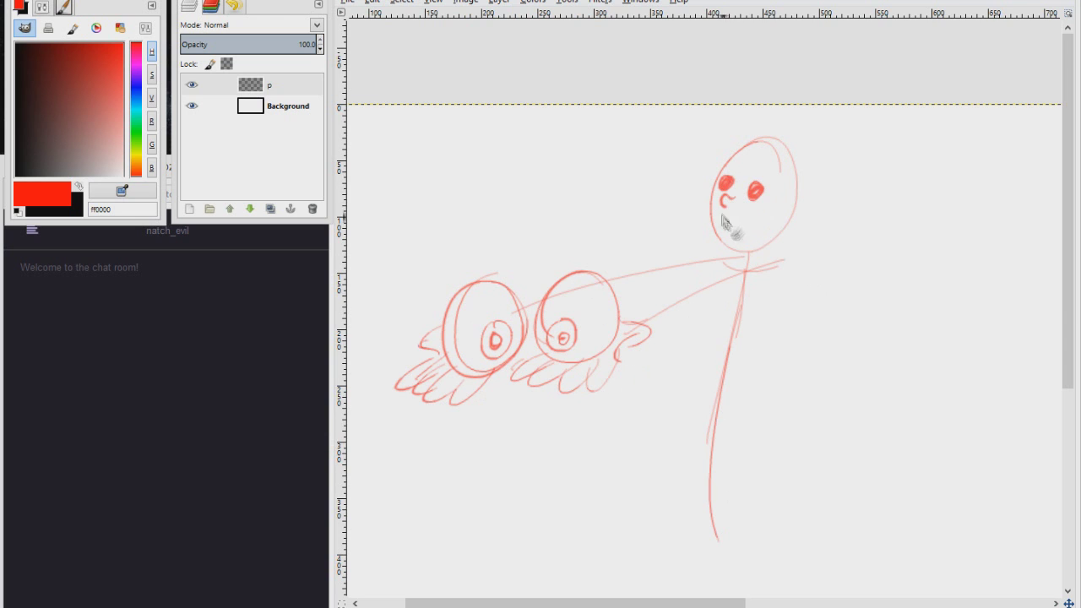
mouse_move(754, 226)
left_mouse_down()
mouse_move(753, 163)
mouse_move(789, 154)
mouse_move(764, 143)
mouse_move(793, 232)
mouse_move(692, 200)
mouse_move(822, 155)
mouse_move(802, 174)
left_mouse_up()
left_click_drag(753, 135, 736, 149)
Step: Flesh out the girl's arms, sleeve, shirt and long legs with shoes in red pencil lines
mouse_move(633, 317)
left_mouse_down()
mouse_move(650, 162)
mouse_move(791, 106)
left_mouse_up()
mouse_move(655, 172)
left_mouse_down()
mouse_move(786, 108)
mouse_move(731, 133)
mouse_move(754, 150)
left_mouse_up()
left_click_drag(794, 109, 748, 150)
left_click_drag(708, 109, 710, 128)
left_click_drag(790, 114, 773, 220)
left_click_drag(732, 131, 708, 209)
mouse_move(707, 212)
left_mouse_down()
mouse_move(792, 217)
mouse_move(691, 143)
left_mouse_up()
left_click_drag(690, 129, 707, 305)
mouse_move(659, 137)
left_mouse_down()
mouse_move(692, 316)
mouse_move(711, 300)
left_mouse_up()
Step: Letter "Look at these beautiful eyes!" by hand above the eyeballs
scroll(635, 314, "up", 5)
scroll(635, 314, "left", 3)
left_click_drag(480, 89, 504, 133)
left_click_drag(517, 112, 568, 123)
mouse_move(617, 106)
left_mouse_down()
mouse_move(621, 118)
mouse_move(650, 97)
left_mouse_up()
left_click_drag(494, 152, 572, 167)
left_click_drag(587, 152, 578, 172)
left_click_drag(593, 161, 607, 167)
left_click_drag(632, 127, 664, 165)
left_click_drag(667, 159, 686, 165)
mouse_move(705, 152)
left_mouse_down()
mouse_move(707, 164)
mouse_move(728, 158)
left_mouse_up()
mouse_move(726, 135)
left_mouse_down()
mouse_move(743, 159)
mouse_move(775, 143)
left_mouse_up()
left_click_drag(495, 192, 493, 221)
left_click_drag(524, 179, 512, 226)
left_click_drag(528, 198, 558, 226)
left_click_drag(629, 188, 629, 221)
mouse_move(637, 195)
left_mouse_down()
mouse_move(693, 175)
mouse_move(705, 212)
left_mouse_up()
mouse_move(736, 173)
left_mouse_down()
mouse_move(727, 203)
mouse_move(739, 215)
left_mouse_up()
Step: Draw a speech bubble around the lettering and add a round ornament with hanging ribbons on the girl's chest
left_click_drag(750, 194, 778, 78)
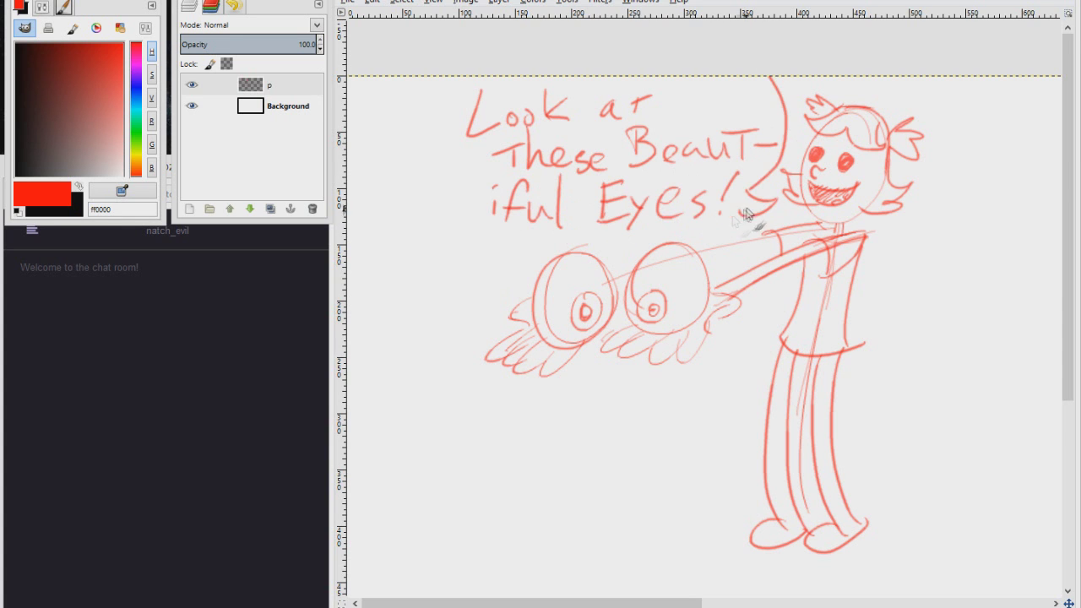
left_click_drag(745, 215, 429, 79)
scroll(706, 209, "down", 1)
scroll(706, 209, "right", 2)
left_click_drag(697, 212, 697, 213)
left_click(697, 218)
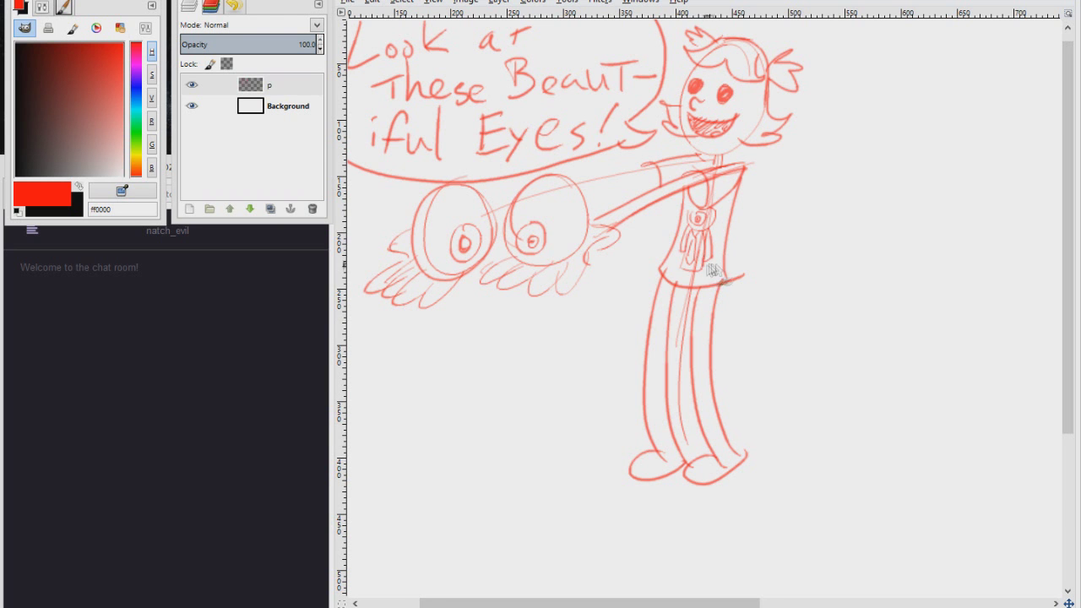
Step: Add further red pencil lettering and lines to the right of the girl
scroll(716, 361, "down", 3)
scroll(713, 217, "up", 3)
scroll(743, 211, "down", 1)
scroll(760, 241, "right", 2)
left_click_drag(707, 265, 703, 313)
left_click_drag(707, 264, 718, 304)
left_click_drag(705, 297, 717, 295)
left_click_drag(725, 266, 726, 304)
mouse_move(731, 260)
left_mouse_down()
mouse_move(723, 380)
mouse_move(840, 365)
left_mouse_up()
mouse_move(661, 412)
left_mouse_down()
mouse_move(714, 437)
mouse_move(747, 430)
left_mouse_up()
left_click_drag(787, 419, 791, 432)
left_click_drag(796, 396, 797, 431)
left_click_drag(862, 391, 851, 436)
left_click_drag(718, 477, 772, 475)
mouse_move(774, 450)
left_mouse_down()
mouse_move(787, 467)
mouse_move(959, 524)
left_mouse_up()
Step: Crop the image to the area around the eyeball cartoon
key("minus")
key("minus")
key("shift+c")
left_click_drag(410, 109, 727, 359)
key("Return")
Step: Export the cropped eyeball cartoon under an edited file name
key("ctrl+shift+e")
left_click(399, 335)
left_click_drag(882, 142, 882, 456)
left_click(524, 467)
left_click(473, 58)
key("BackSpace")
key("Return")
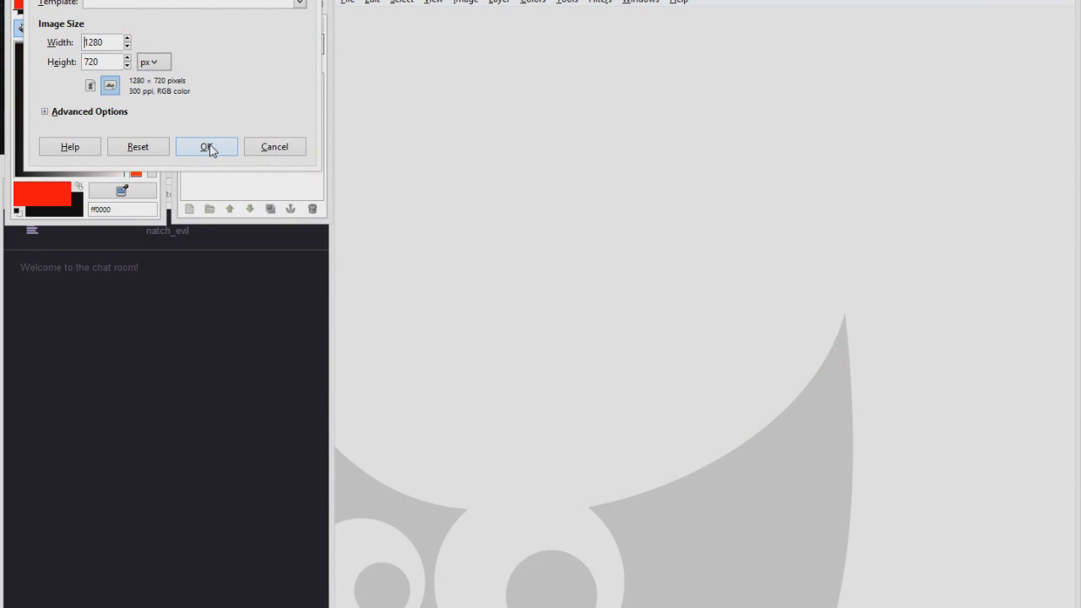
Step: Create a 1280 × 720 px image with a black background and a transparent layer p, and choose the colour 9b9bdd
left_click(207, 148)
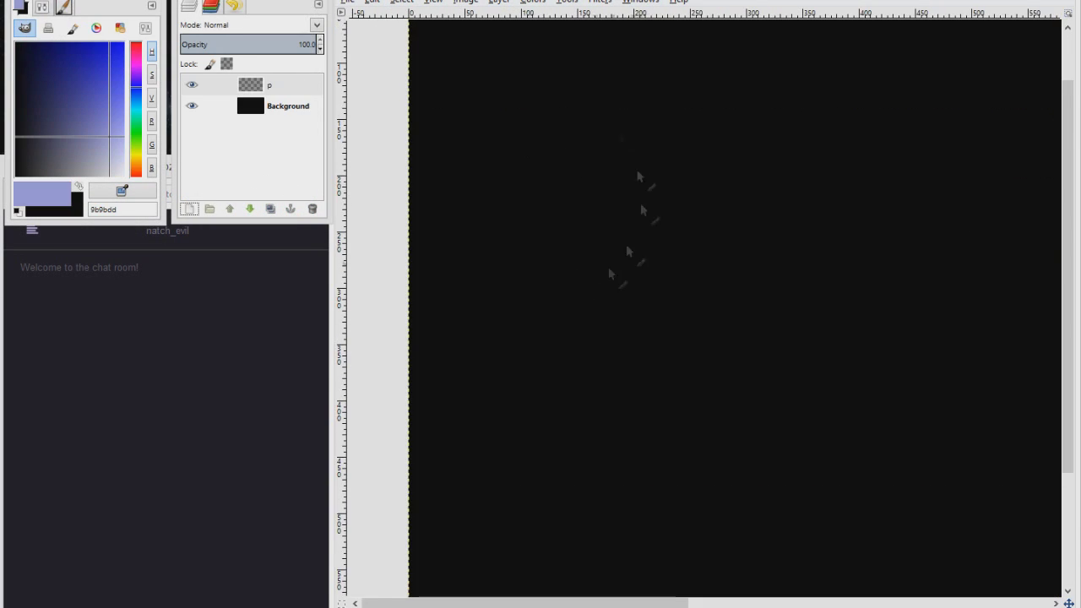
Step: Sketch a tall oval head with a curved guideline, two eyes, brows and a nose near the canvas's left side
left_click_drag(595, 99, 679, 211)
mouse_move(549, 224)
left_mouse_down()
mouse_move(625, 218)
mouse_move(595, 199)
left_mouse_up()
left_click_drag(560, 244, 655, 225)
left_click_drag(560, 247, 662, 228)
mouse_move(609, 231)
left_mouse_down()
mouse_move(613, 245)
mouse_move(584, 201)
mouse_move(560, 205)
left_mouse_up()
left_click_drag(627, 222, 659, 195)
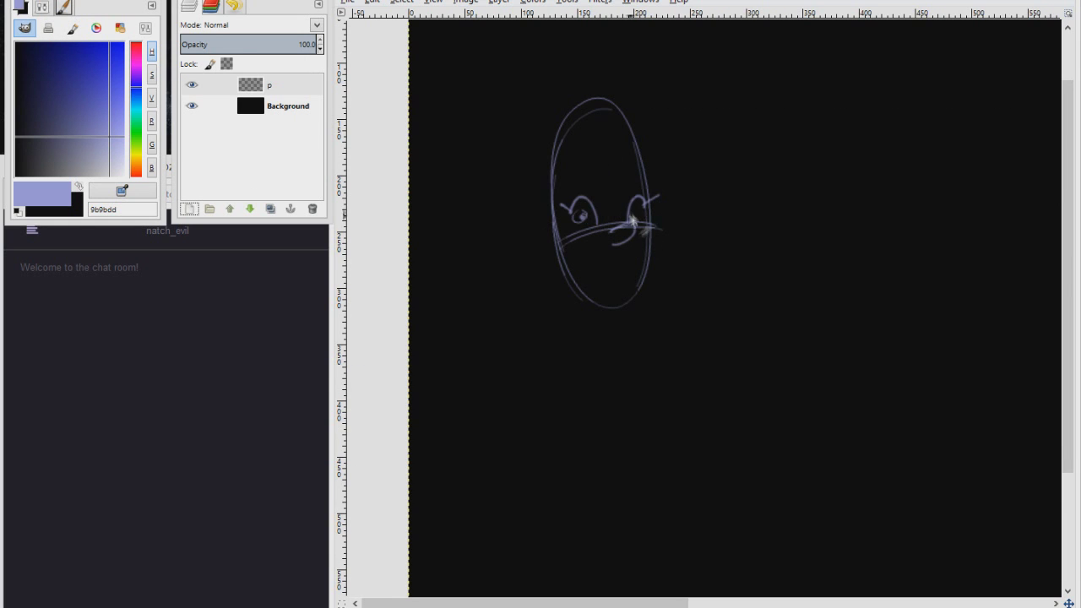
Step: Add the parted fringe, small mouth, ear and two flowing pigtails to the head
left_click_drag(594, 130, 654, 176)
mouse_move(599, 120)
left_mouse_down()
mouse_move(597, 208)
mouse_move(559, 212)
left_mouse_up()
left_click_drag(583, 174, 579, 232)
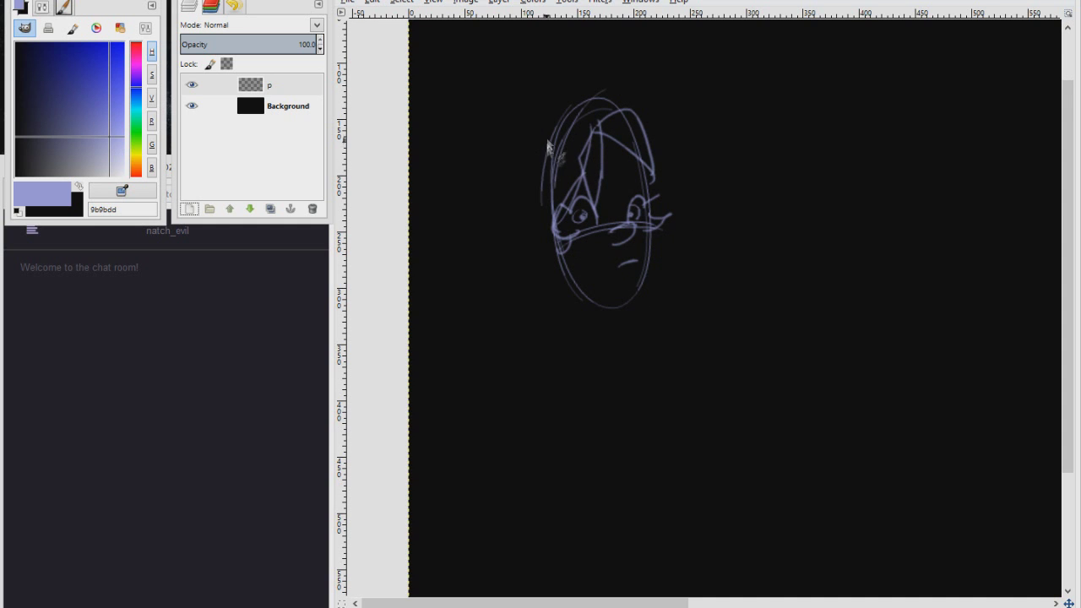
left_click_drag(540, 157, 469, 294)
left_click_drag(537, 178, 482, 296)
left_click_drag(647, 119, 701, 196)
mouse_move(708, 213)
left_mouse_down()
mouse_move(650, 231)
mouse_move(738, 115)
left_mouse_up()
Step: Sketch the leaning back line and a bent arm whose fist grips a magnifying glass below the chin
left_click_drag(644, 159, 471, 295)
mouse_move(650, 249)
left_mouse_down()
mouse_move(706, 309)
mouse_move(662, 334)
left_mouse_up()
left_click_drag(688, 156, 678, 200)
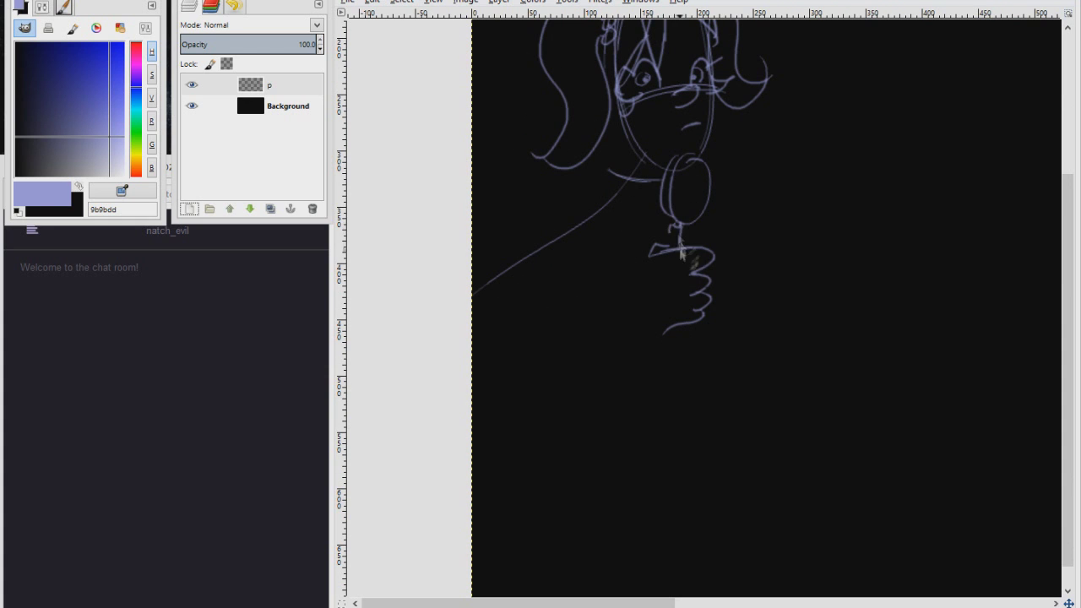
left_click_drag(651, 287, 680, 329)
mouse_move(608, 167)
left_mouse_down()
mouse_move(534, 299)
mouse_move(667, 252)
left_mouse_up()
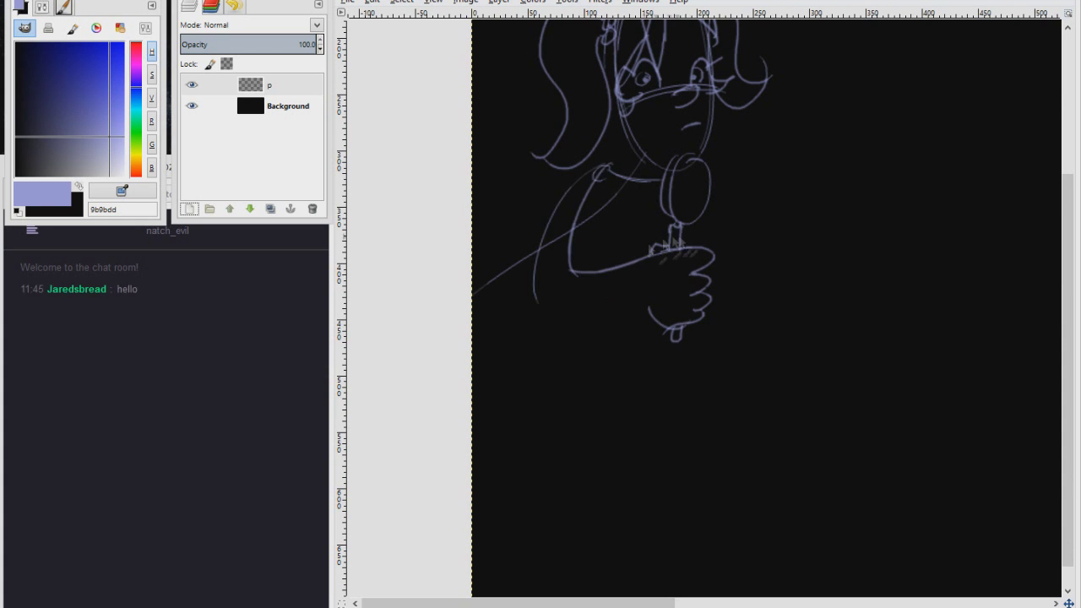
left_click_drag(530, 289, 643, 293)
key("ctrl+z")
left_click_drag(530, 295, 665, 304)
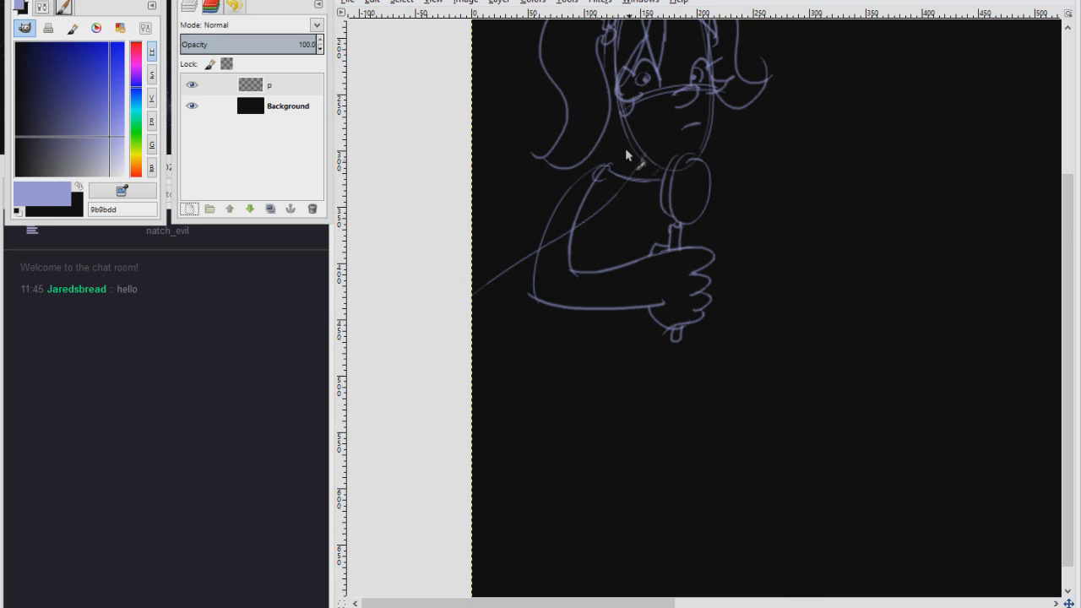
Step: Sketch the bent-over torso with its shirt hem, the shorts and the upper legs
left_click_drag(656, 180, 589, 257)
left_click_drag(549, 230, 472, 265)
left_click_drag(557, 297, 517, 330)
mouse_move(519, 327)
left_mouse_down()
mouse_move(557, 451)
mouse_move(546, 535)
left_mouse_up()
left_click_drag(493, 346, 531, 453)
mouse_move(530, 450)
left_mouse_down()
mouse_move(493, 553)
mouse_move(581, 564)
left_mouse_up()
left_click_drag(545, 400, 555, 530)
left_click_drag(599, 553, 585, 564)
left_click_drag(473, 557, 477, 565)
left_click_drag(484, 261, 538, 322)
left_click_drag(506, 297, 488, 344)
mouse_move(502, 297)
left_mouse_down()
mouse_move(473, 342)
mouse_move(493, 343)
left_mouse_up()
left_click_drag(637, 224, 601, 306)
left_click_drag(615, 268, 553, 339)
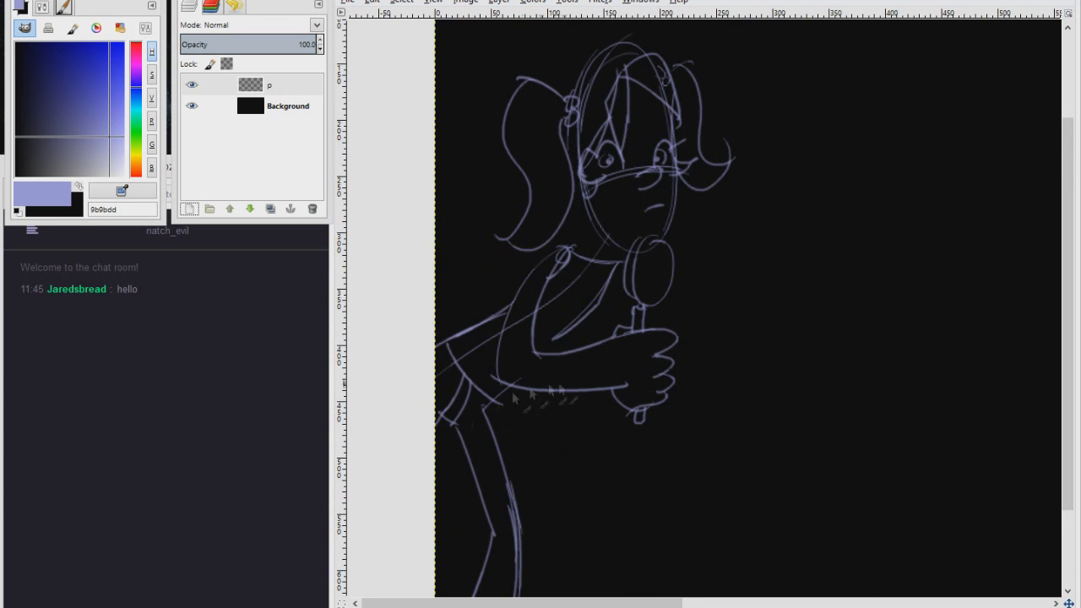
Step: Draw the other arm with its hand raised beside the cheek, and the magnifying glass's inner rim
mouse_move(675, 208)
left_mouse_down()
mouse_move(722, 269)
mouse_move(655, 326)
left_mouse_up()
mouse_move(608, 258)
left_mouse_down()
mouse_move(658, 320)
mouse_move(572, 345)
left_mouse_up()
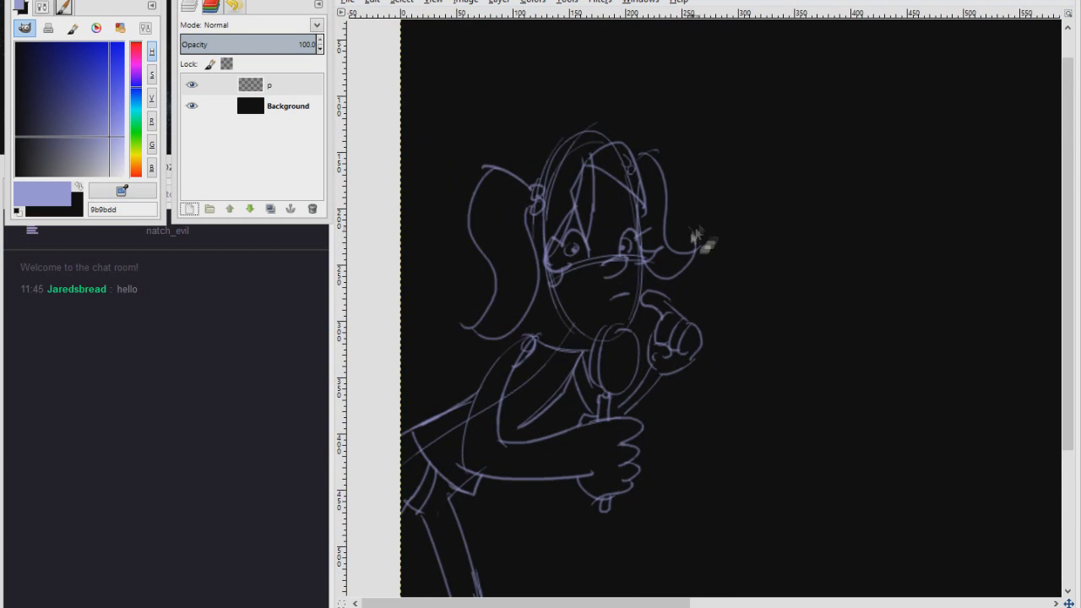
mouse_move(703, 322)
left_mouse_down()
mouse_move(736, 239)
mouse_move(652, 270)
left_mouse_up()
left_click_drag(566, 292, 576, 313)
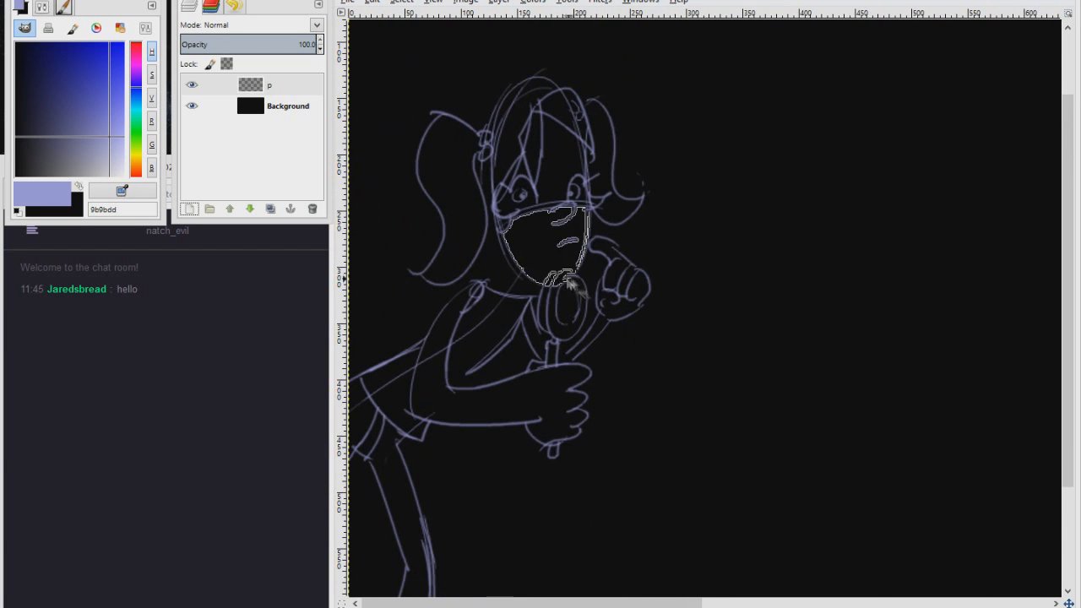
Step: Complete the lower leg with a shoe, sole line and knee mark
left_click_drag(577, 412, 659, 144)
left_click_drag(509, 382, 449, 407)
left_click_drag(449, 407, 547, 402)
left_click_drag(507, 245, 515, 371)
mouse_move(451, 189)
left_mouse_down()
mouse_move(486, 303)
mouse_move(503, 299)
left_mouse_up()
left_click_drag(469, 205, 550, 342)
scroll(540, 312, "up", 3)
scroll(540, 313, "right", 1)
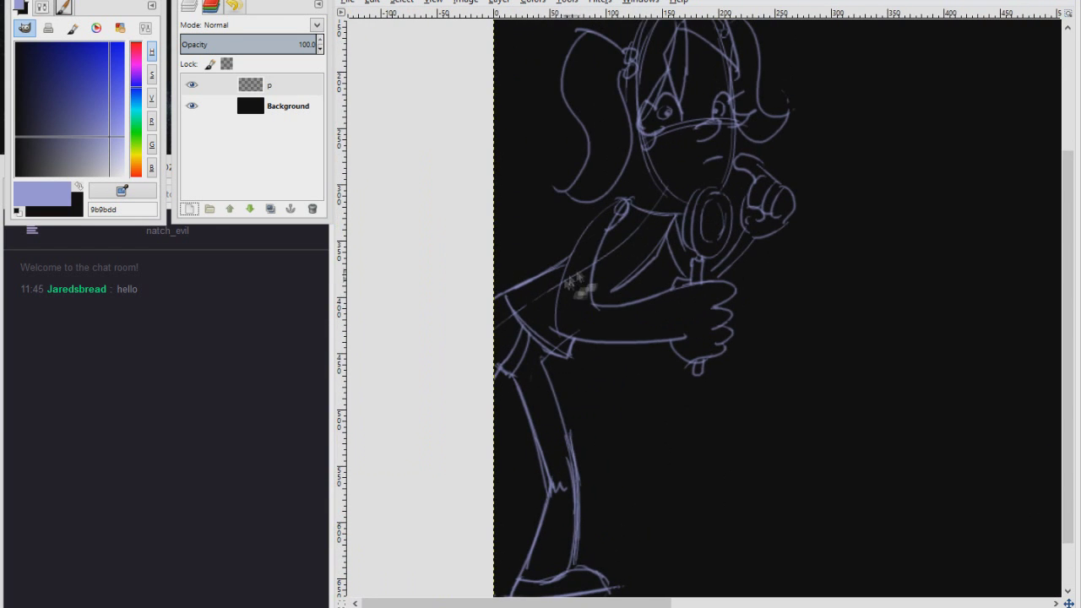
Step: Fill the girl's shirt with diagonal hatching on the chest and lower back
mouse_move(614, 308)
left_mouse_down()
mouse_move(639, 281)
mouse_move(627, 226)
left_mouse_up()
mouse_move(525, 213)
left_mouse_down()
mouse_move(567, 203)
mouse_move(576, 261)
left_mouse_up()
mouse_move(654, 140)
left_mouse_down()
mouse_move(590, 245)
mouse_move(650, 207)
left_mouse_up()
mouse_move(650, 207)
left_mouse_down()
mouse_move(501, 366)
mouse_move(550, 334)
mouse_move(583, 376)
left_mouse_up()
Step: Hatch the large left pigtail with long strokes following the hair's flow
mouse_move(551, 196)
left_mouse_down()
mouse_move(515, 173)
mouse_move(511, 270)
left_mouse_up()
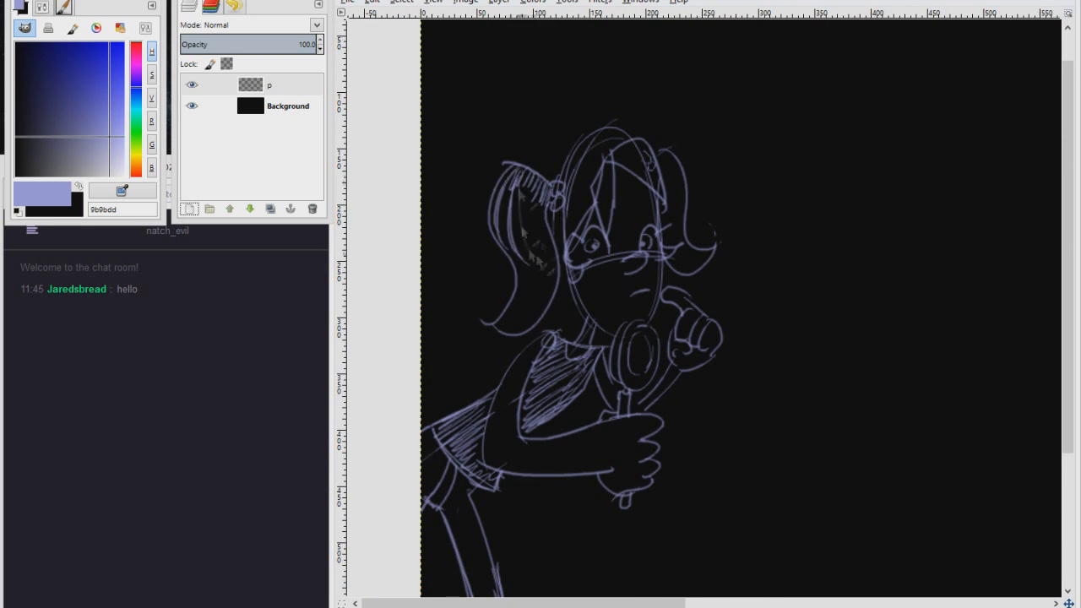
left_click_drag(524, 182, 507, 329)
left_click_drag(507, 228, 507, 337)
left_click_drag(545, 187, 515, 254)
left_click_drag(548, 241, 540, 300)
left_click_drag(519, 187, 506, 261)
Step: Hatch the fringe and the right pigtail with hair strokes
left_click_drag(612, 158, 626, 228)
mouse_move(609, 174)
left_mouse_down()
mouse_move(657, 145)
mouse_move(669, 196)
left_mouse_up()
mouse_move(593, 147)
left_mouse_down()
mouse_move(596, 217)
mouse_move(570, 236)
left_mouse_up()
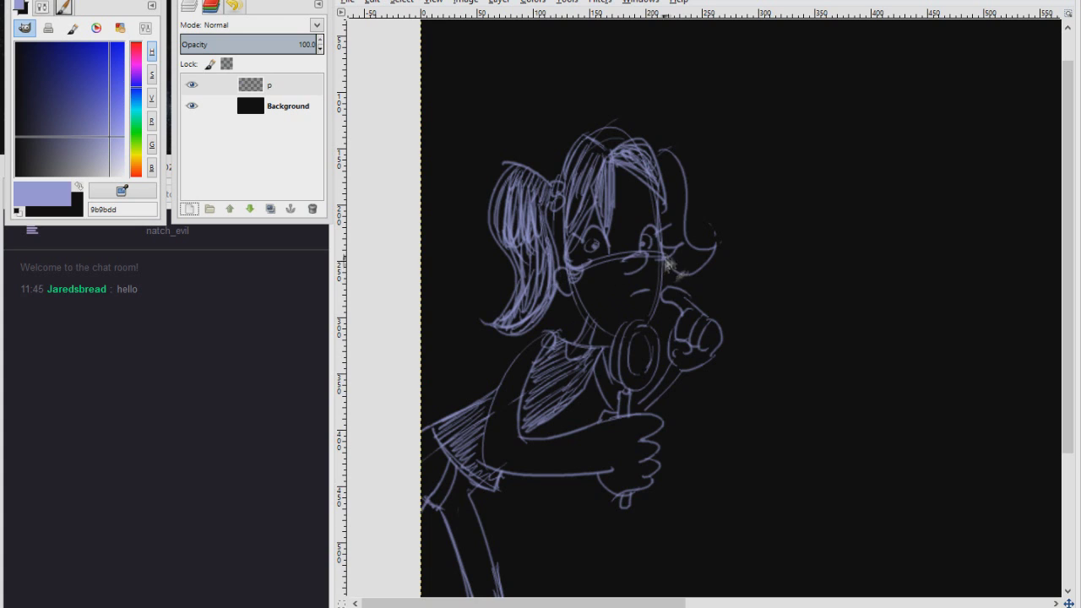
left_click_drag(668, 167, 692, 199)
mouse_move(672, 161)
left_mouse_down()
mouse_move(676, 237)
mouse_move(702, 267)
left_mouse_up()
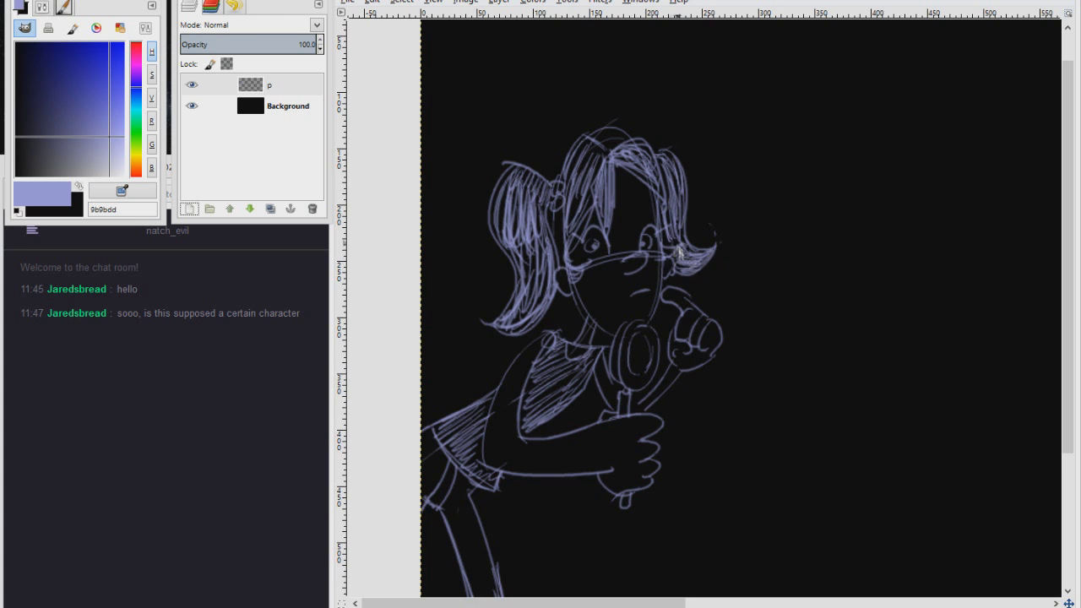
Step: Thicken the hatching on the shirt and the crown of the hair, and add a raised brow over the right eye
left_click_drag(560, 205, 578, 268)
mouse_move(642, 363)
left_mouse_down()
mouse_move(631, 255)
mouse_move(609, 209)
left_mouse_up()
mouse_move(465, 328)
left_mouse_down()
mouse_move(442, 287)
mouse_move(414, 272)
left_mouse_up()
mouse_move(511, 228)
left_mouse_down()
mouse_move(505, 262)
mouse_move(564, 216)
mouse_move(561, 201)
left_mouse_up()
left_click_drag(702, 216, 702, 330)
mouse_move(591, 93)
left_mouse_down()
mouse_move(553, 108)
mouse_move(540, 213)
left_mouse_up()
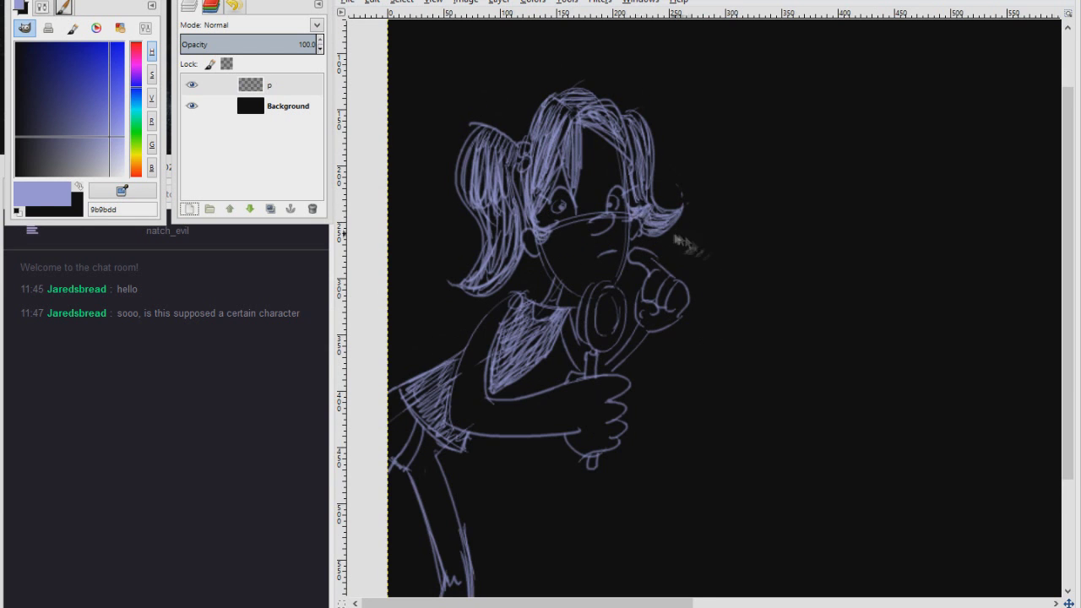
left_click_drag(616, 177, 658, 218)
scroll(733, 360, "down", 1)
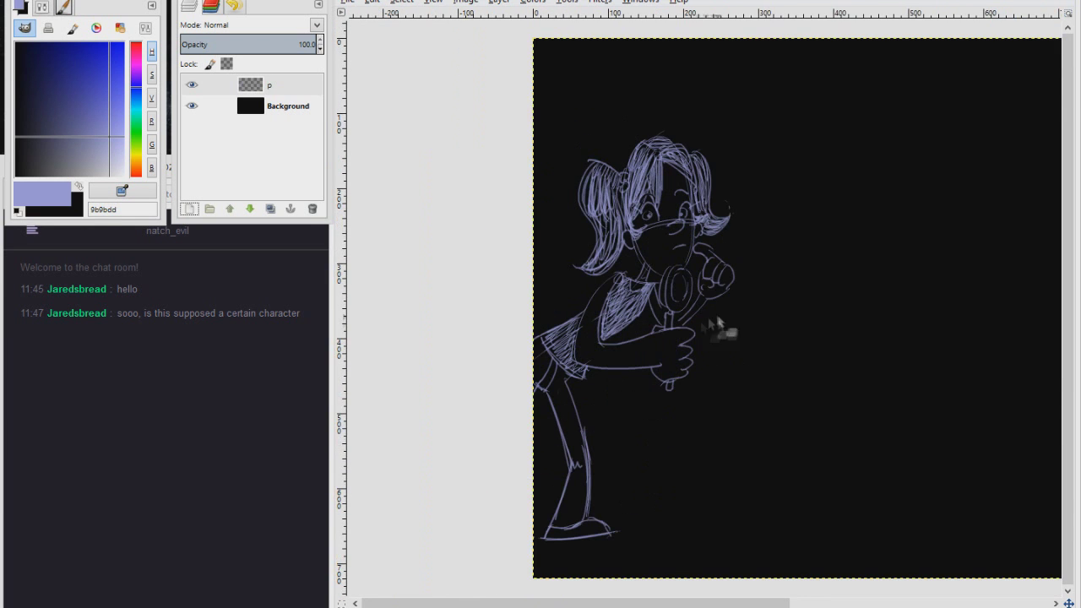
Step: Sketch a trail of four shoe prints on the ground in front of the girl's foot
left_click_drag(653, 545, 596, 445)
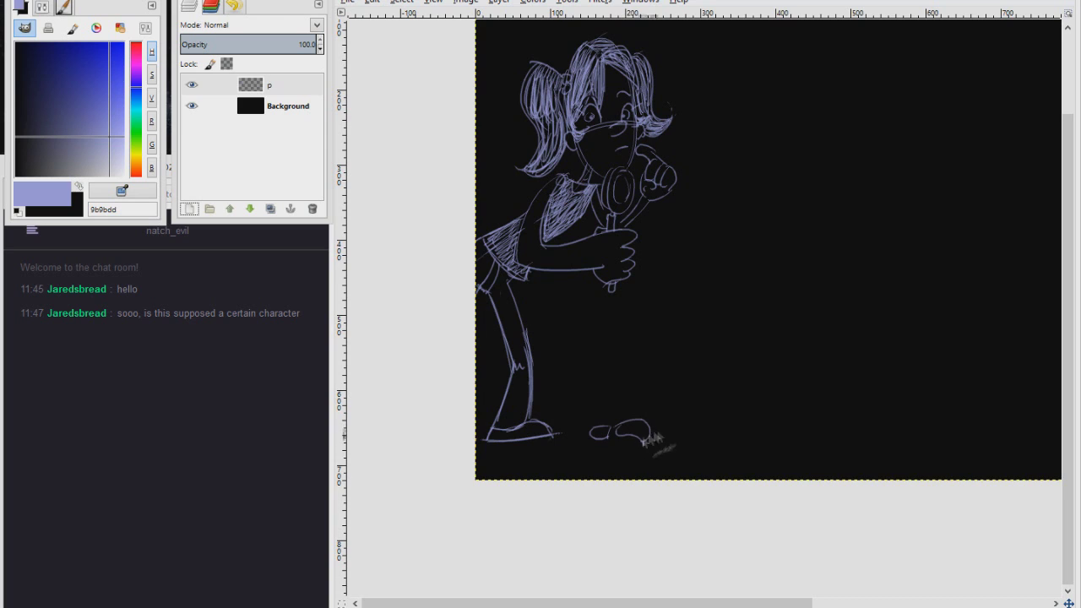
left_click_drag(771, 426, 767, 418)
left_click_drag(722, 400, 717, 406)
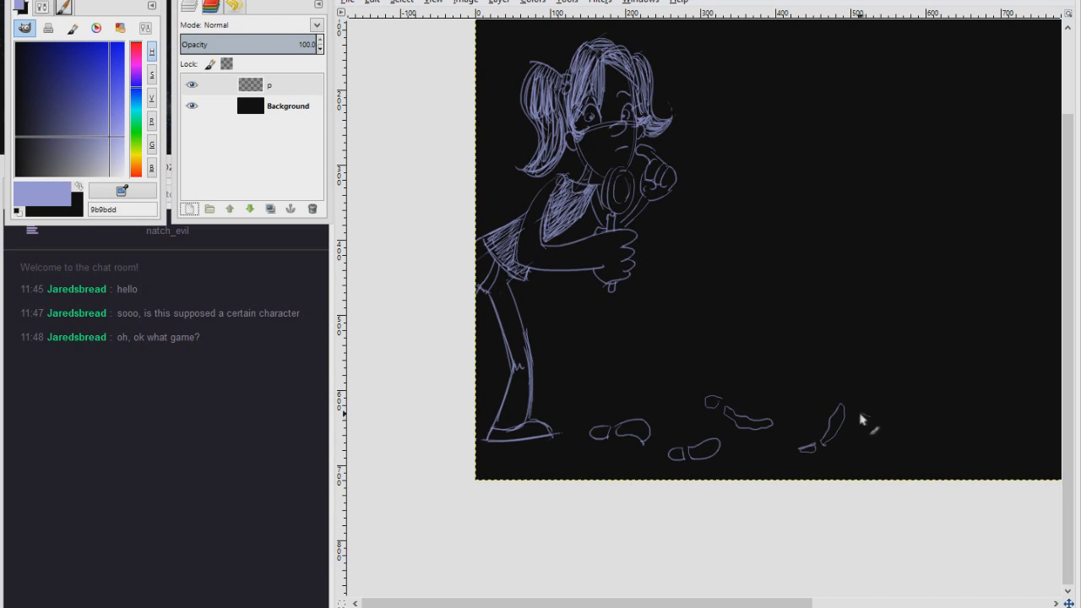
Step: Extend the shoe-print trail, and sketch a ground line rising into a large hooked tentacle above the prints
left_click_drag(964, 434, 965, 437)
left_click_drag(707, 440, 798, 475)
mouse_move(629, 421)
left_mouse_down()
mouse_move(853, 408)
mouse_move(1021, 219)
left_mouse_up()
left_click_drag(994, 269, 724, 284)
mouse_move(754, 229)
left_mouse_down()
mouse_move(675, 240)
mouse_move(771, 271)
mouse_move(802, 410)
left_mouse_up()
mouse_move(665, 232)
left_mouse_down()
mouse_move(770, 264)
mouse_move(768, 375)
left_mouse_up()
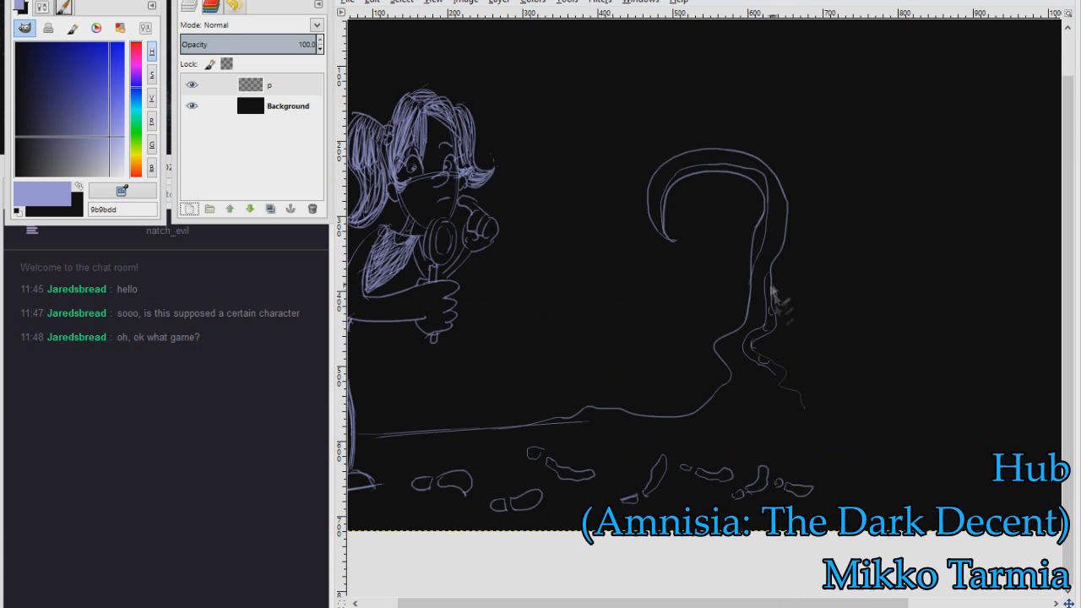
Step: Add a small curled tentacle inside the large hook and a drooping tentacle on its outer side
scroll(819, 291, "down", 1)
scroll(819, 291, "left", 1)
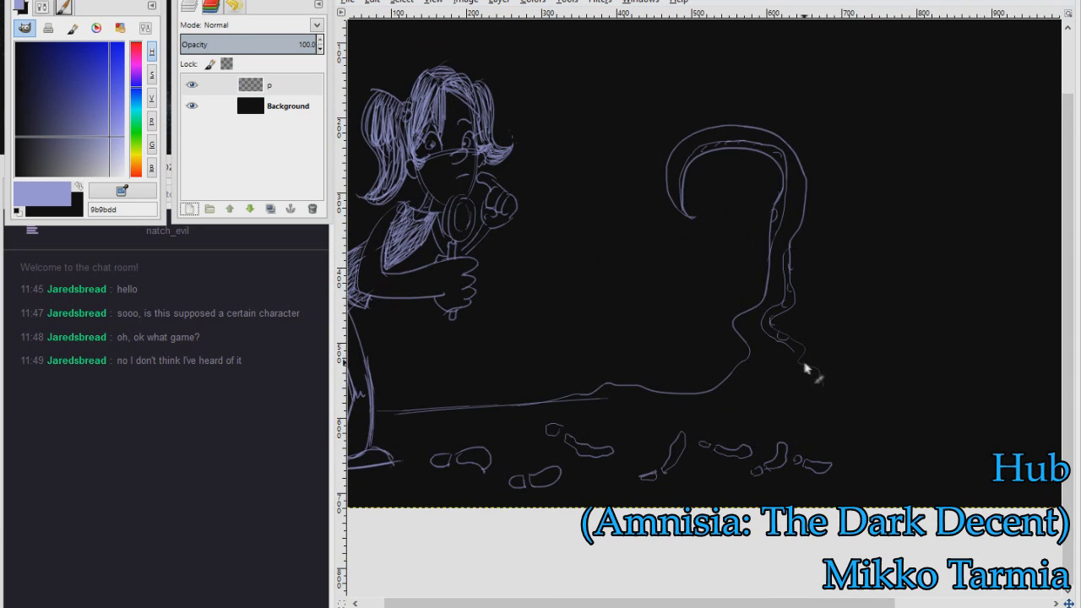
left_click_drag(769, 216, 694, 269)
mouse_move(694, 268)
left_mouse_down()
mouse_move(759, 203)
mouse_move(836, 360)
left_mouse_up()
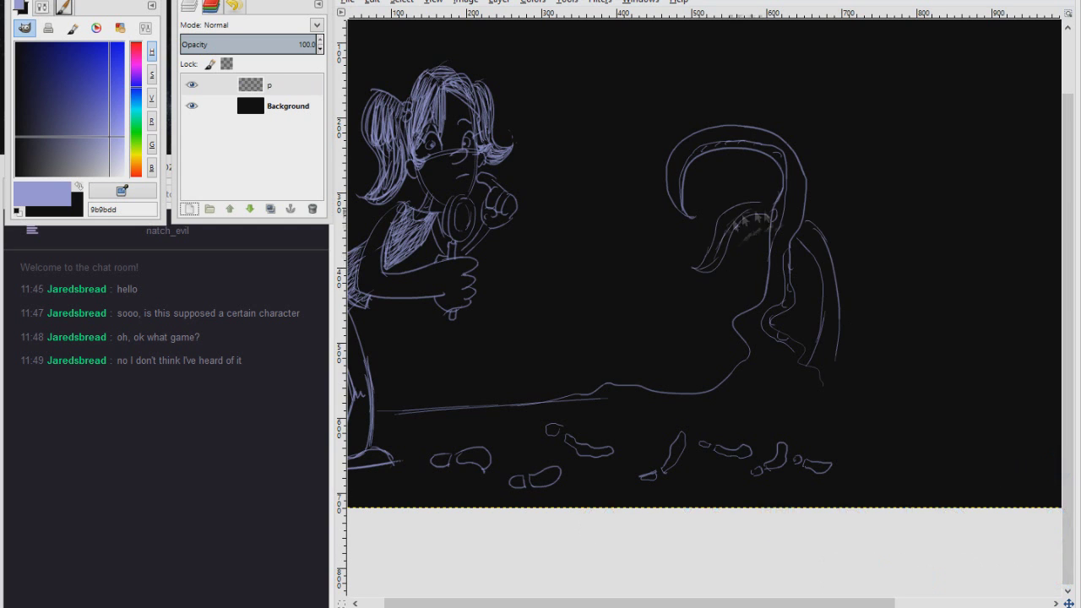
left_click_drag(862, 382, 936, 446)
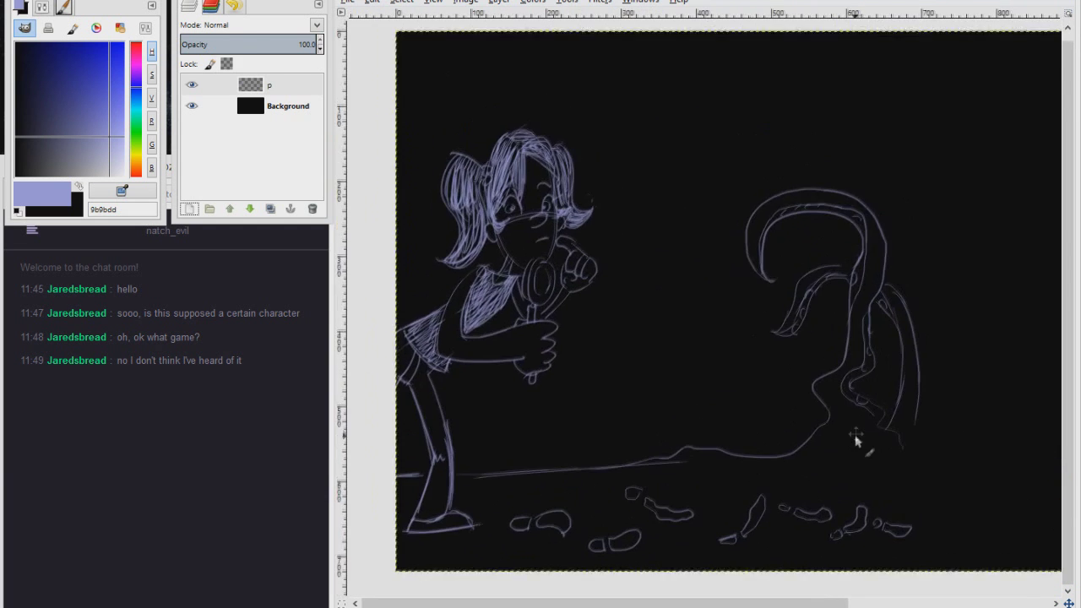
Step: Crop the image to 743 × 607 pixels around the girl and tentacles, and pick Sketch292.jpg in the Sketches folder as the export name's base
scroll(848, 438, "down", 2)
key("r")
left_click_drag(457, 200, 742, 447)
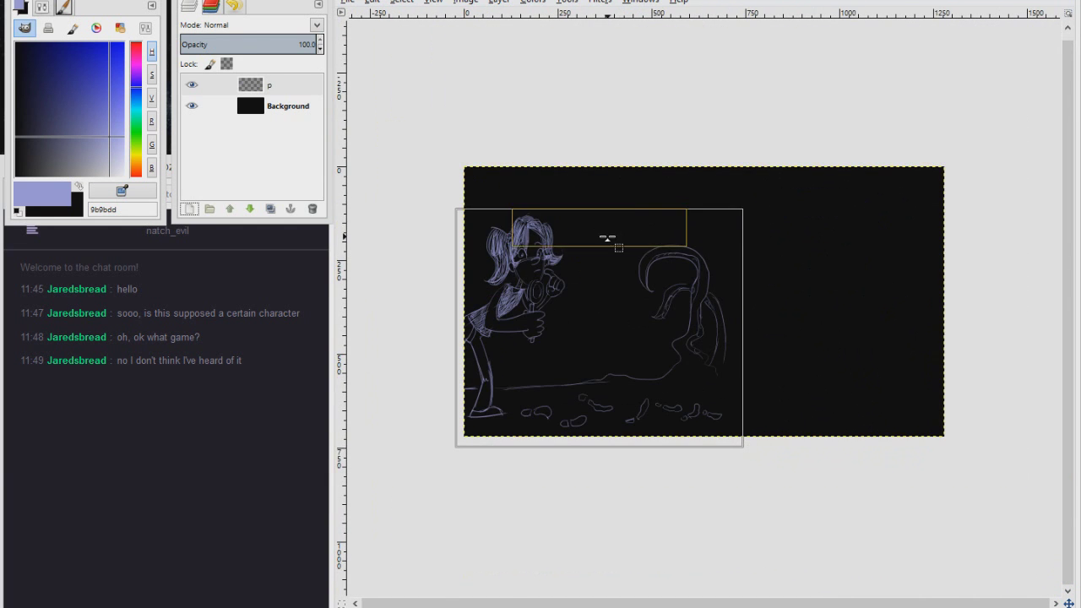
key("Return")
key("plus")
key("plus")
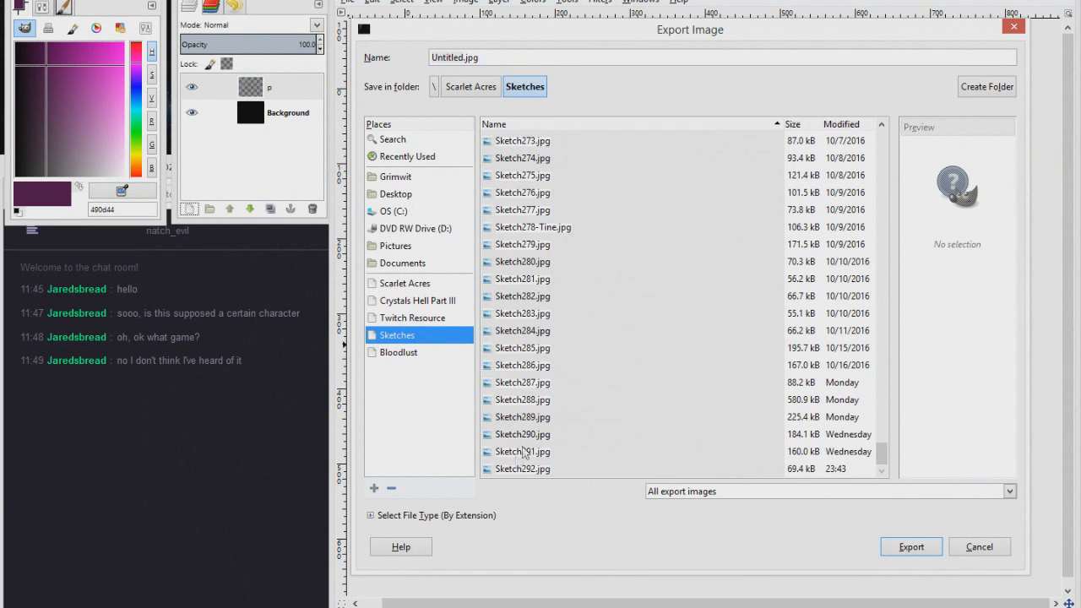
left_click(523, 468)
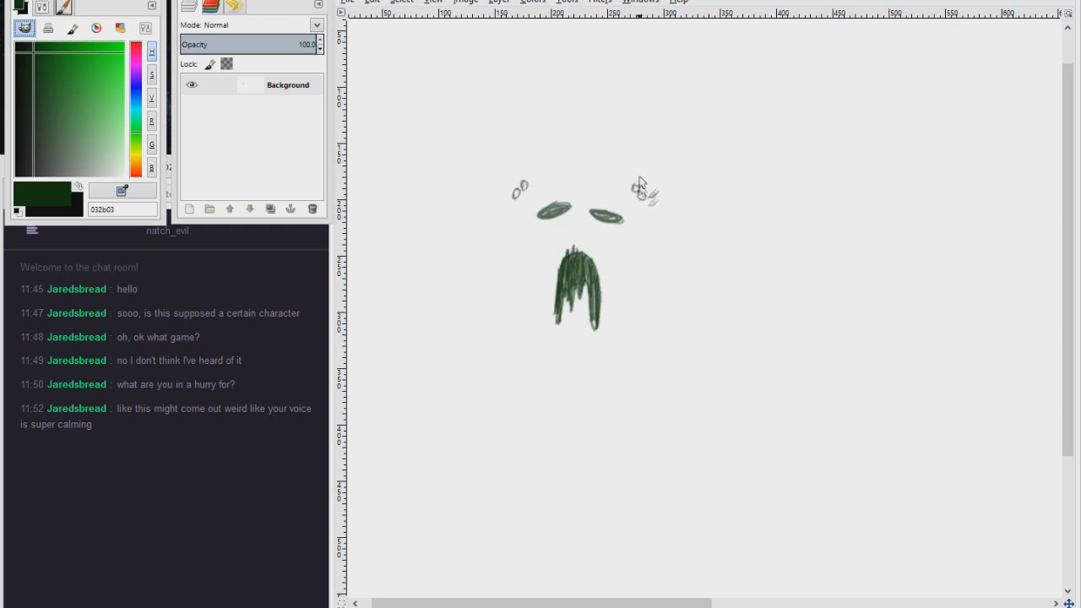
Step: Draw curly pigtails, a fringe, a long drooping head outline and a thin tapering body around the screaming face
left_click_drag(518, 179, 449, 198)
mouse_move(516, 187)
left_mouse_down()
mouse_move(501, 212)
mouse_move(454, 197)
mouse_move(632, 194)
left_mouse_up()
mouse_move(522, 196)
left_mouse_down()
mouse_move(579, 229)
mouse_move(588, 256)
left_mouse_up()
left_click_drag(597, 176, 627, 355)
mouse_move(521, 187)
left_mouse_down()
mouse_move(525, 223)
mouse_move(622, 365)
mouse_move(571, 485)
mouse_move(573, 547)
left_mouse_up()
Step: Sketch a standing girl with a fringe over her eyes and a ground shadow beside the screaming figure, and hatch her long hair
mouse_move(724, 289)
left_mouse_down()
mouse_move(746, 314)
mouse_move(751, 371)
mouse_move(765, 337)
mouse_move(718, 490)
mouse_move(735, 393)
mouse_move(713, 502)
mouse_move(747, 405)
mouse_move(772, 460)
mouse_move(726, 530)
left_mouse_up()
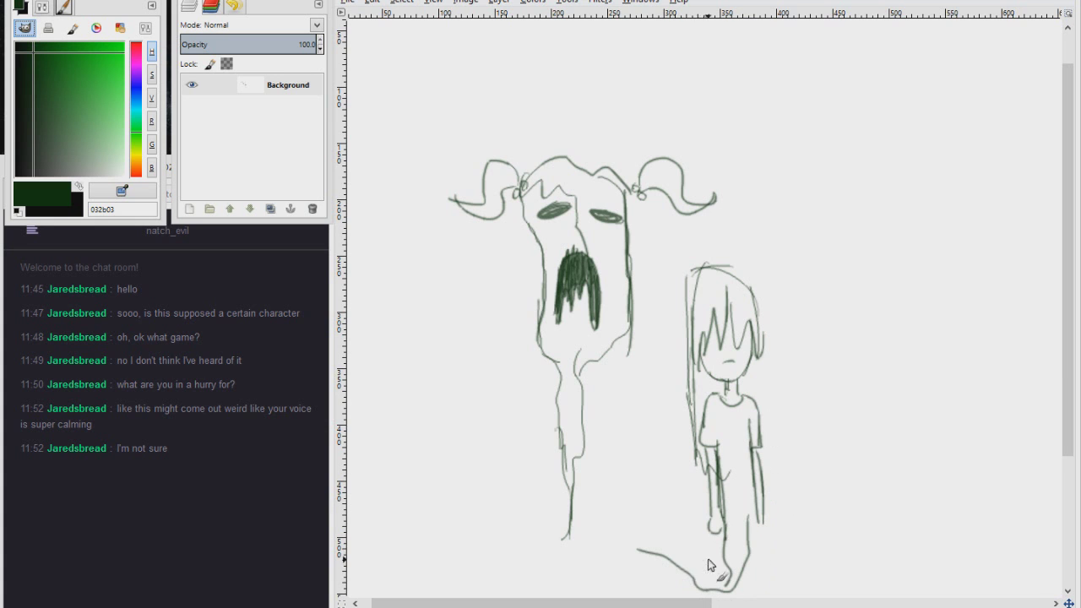
left_click_drag(709, 566, 572, 558)
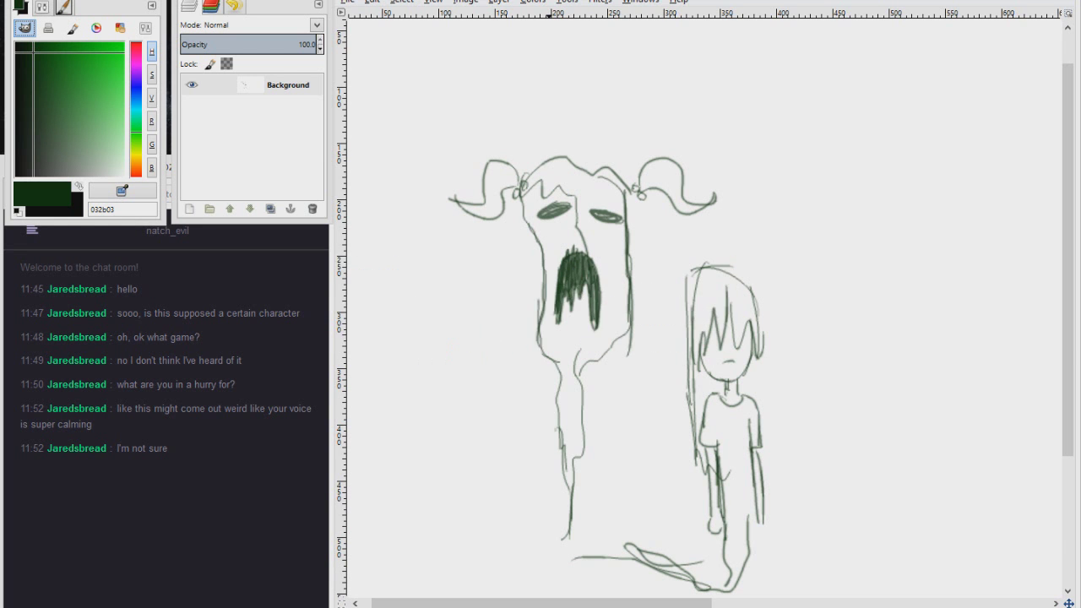
left_click_drag(579, 356, 667, 366)
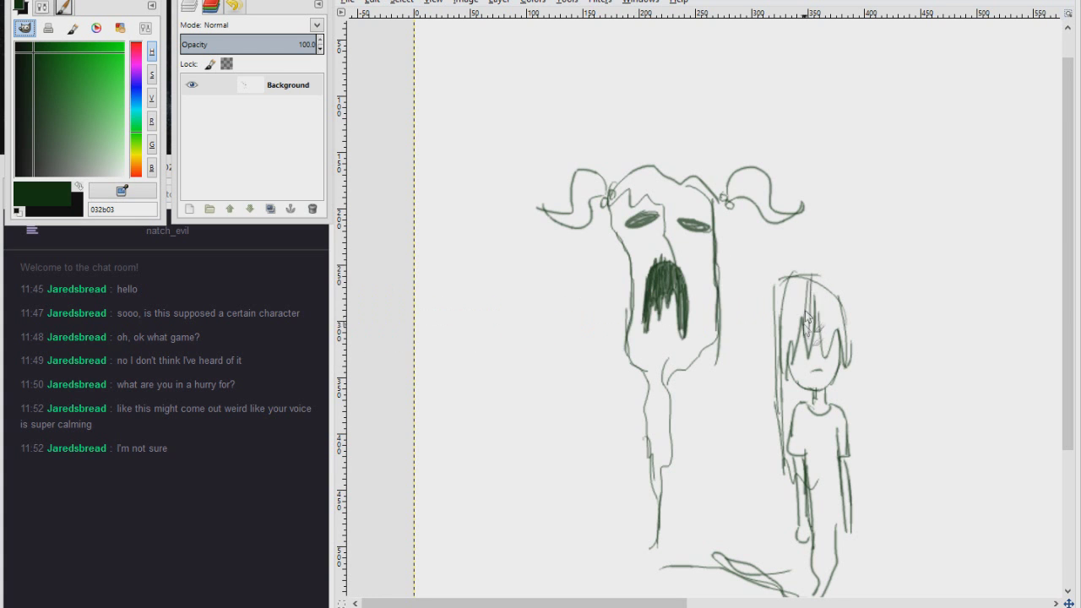
left_click_drag(786, 290, 787, 408)
left_click_drag(801, 381, 806, 424)
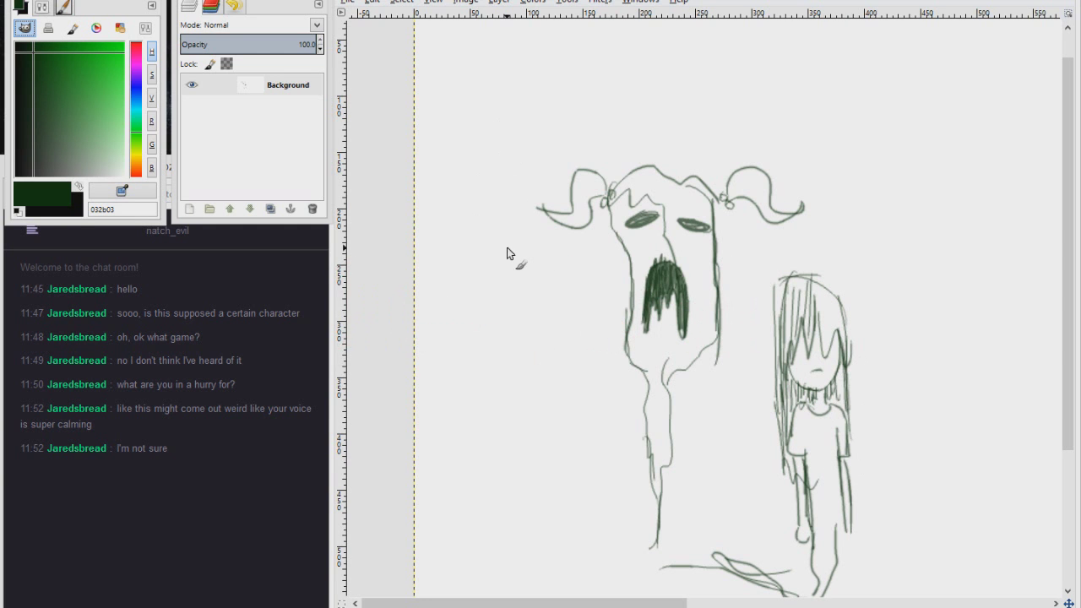
Step: Sketch a small pigtailed figure sprawled on the ground to the lower left of the screaming figure, with a hatched shadow
left_click_drag(731, 390, 807, 387)
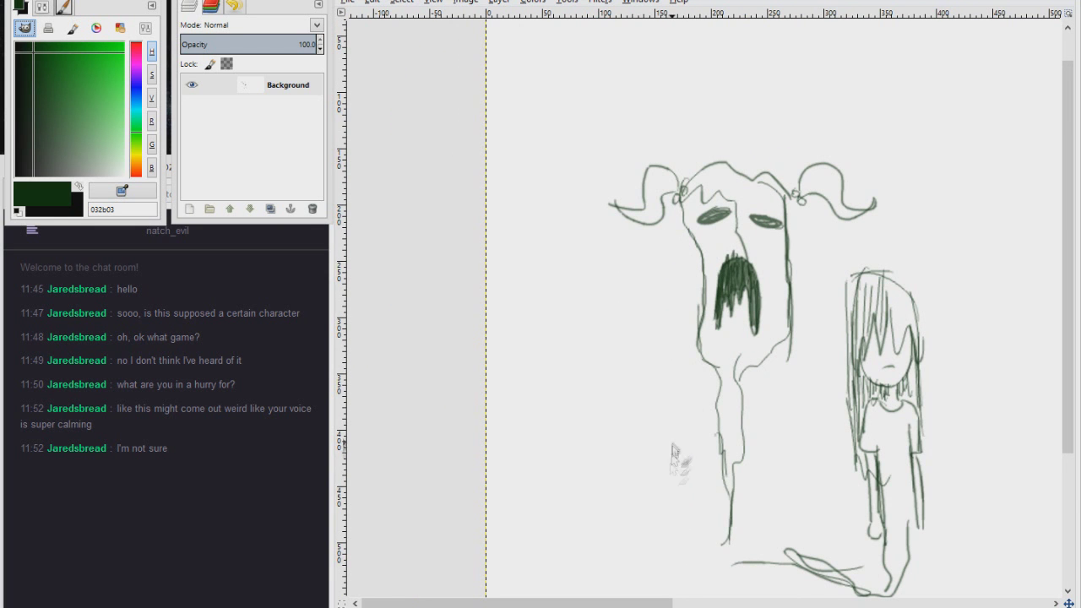
left_click_drag(671, 443, 684, 375)
scroll(634, 448, "up", 1)
left_click_drag(634, 448, 625, 379)
mouse_move(520, 445)
left_mouse_down()
mouse_move(583, 417)
mouse_move(603, 388)
left_mouse_up()
mouse_move(589, 416)
left_mouse_down()
mouse_move(616, 417)
mouse_move(608, 391)
mouse_move(656, 397)
left_mouse_up()
left_click_drag(657, 402, 627, 422)
mouse_move(529, 445)
left_mouse_down()
mouse_move(514, 469)
mouse_move(595, 439)
left_mouse_up()
mouse_move(595, 439)
left_mouse_down()
mouse_move(553, 465)
mouse_move(460, 476)
mouse_move(599, 462)
mouse_move(579, 381)
mouse_move(588, 412)
mouse_move(662, 390)
left_mouse_up()
left_click_drag(625, 420, 567, 467)
mouse_move(549, 467)
left_mouse_down()
mouse_move(608, 440)
mouse_move(600, 415)
mouse_move(627, 412)
left_mouse_up()
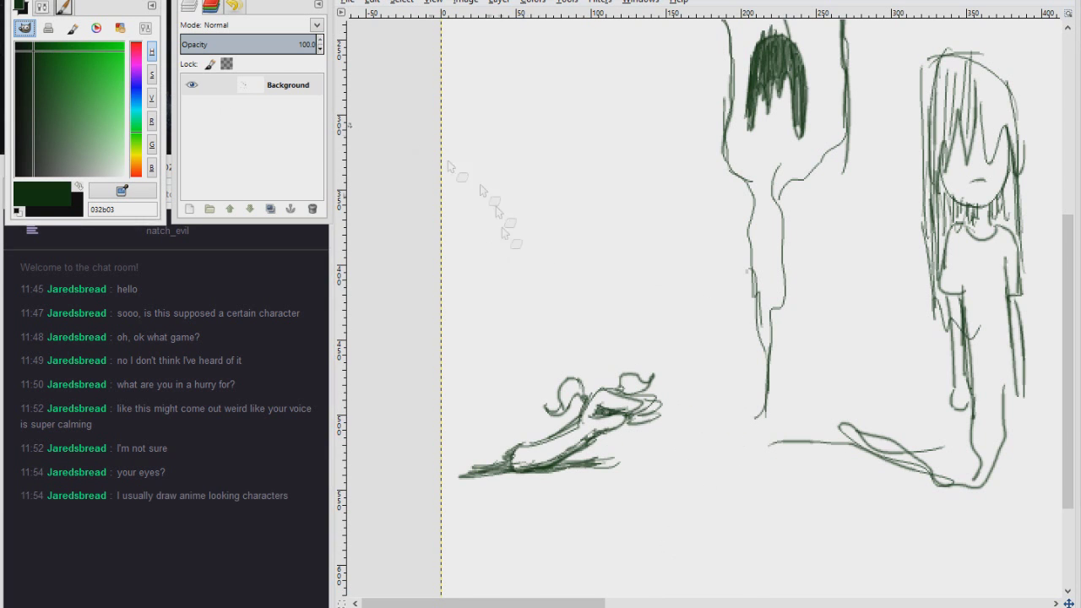
Step: Sketch a small rounded face with two oversized eyes to the right of the long-haired girl
scroll(682, 270, "right", 10)
left_click_drag(618, 180, 677, 177)
left_click_drag(629, 244, 675, 235)
left_click_drag(650, 177, 651, 210)
mouse_move(702, 185)
left_mouse_down()
mouse_move(751, 168)
mouse_move(726, 226)
left_mouse_up()
mouse_move(713, 244)
left_mouse_down()
mouse_move(749, 235)
mouse_move(702, 258)
mouse_move(710, 290)
left_mouse_up()
left_click_drag(654, 247, 688, 299)
left_click_drag(726, 252, 704, 304)
left_click_drag(673, 214, 692, 209)
mouse_move(690, 210)
left_mouse_down()
mouse_move(664, 246)
mouse_move(716, 246)
left_mouse_up()
Step: Add curled hair ends beside the small face, and detail the big eyes with upper lids and shaded pupils
mouse_move(650, 248)
left_mouse_down()
mouse_move(639, 289)
mouse_move(618, 269)
left_mouse_up()
mouse_move(731, 278)
left_mouse_down()
mouse_move(759, 269)
mouse_move(740, 297)
left_mouse_up()
left_click_drag(644, 191, 667, 187)
left_click_drag(643, 225, 660, 228)
left_click_drag(718, 187, 743, 187)
left_click_drag(652, 204, 674, 225)
left_click_drag(723, 191, 764, 236)
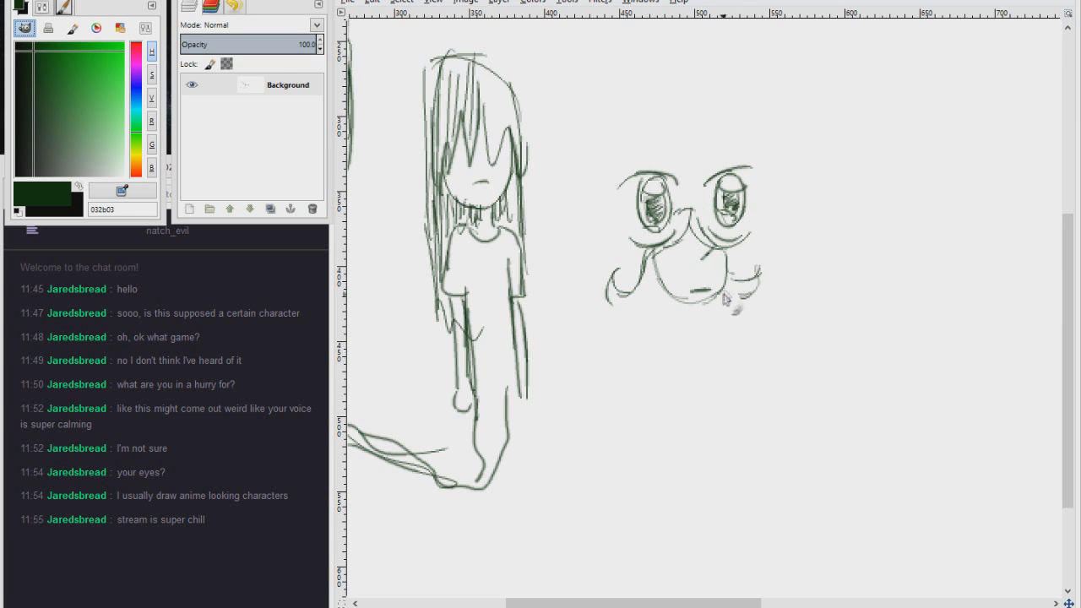
Step: Undo the stroke below the big-eyed girl's chin, and retouch her mouth into a small dot using colours sampled from the canvas
mouse_move(687, 293)
left_mouse_down()
mouse_move(711, 294)
mouse_move(685, 294)
mouse_move(682, 316)
mouse_move(690, 316)
left_mouse_up()
key("ctrl+z")
left_click(721, 313, "ctrl")
left_click(701, 291, "ctrl")
Step: Draw the big-eyed girl's shoulders, collar and long dress with a flared, sweeping hem
left_click_drag(679, 316, 663, 319)
mouse_move(691, 317)
left_mouse_down()
mouse_move(703, 318)
mouse_move(694, 320)
left_mouse_up()
mouse_move(665, 319)
left_mouse_down()
mouse_move(668, 342)
mouse_move(702, 375)
mouse_move(714, 412)
left_mouse_up()
mouse_move(667, 380)
left_mouse_down()
mouse_move(659, 445)
mouse_move(712, 441)
left_mouse_up()
left_click_drag(706, 371, 726, 434)
Step: Add thin arms with small hands and short cuffed sleeves to the big-eyed girl's dress
left_click_drag(662, 317, 657, 380)
left_click_drag(684, 354, 647, 406)
left_click_drag(702, 321, 736, 405)
left_click_drag(672, 335, 659, 344)
left_click_drag(658, 345, 671, 345)
left_click_drag(700, 344, 713, 347)
left_click_drag(709, 345, 706, 319)
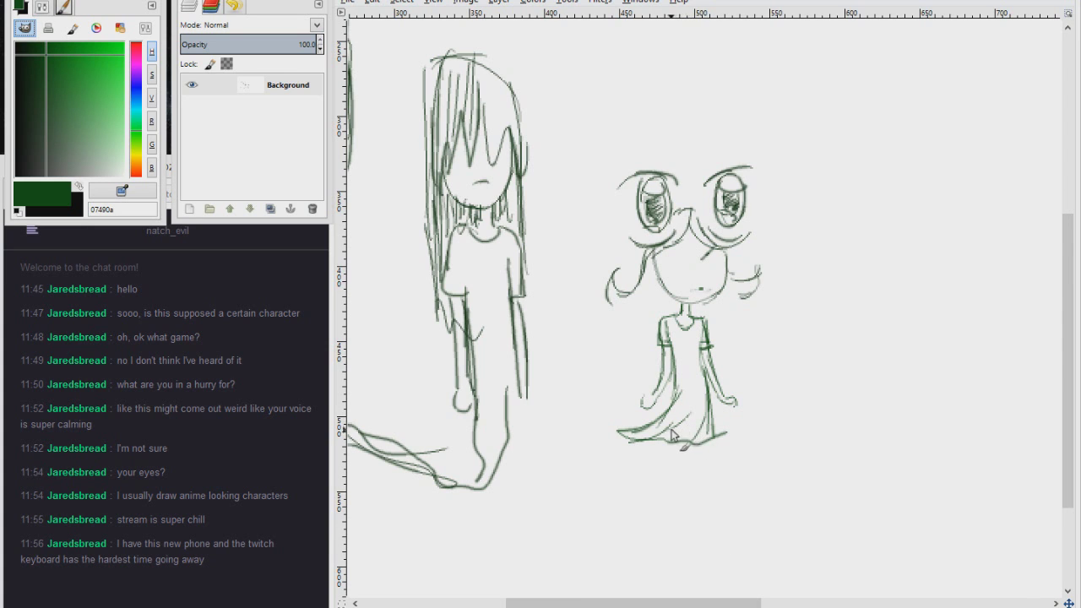
Step: Fill out the big-eyed girl's curled hair and add lashes at the outer corners of her eyes, undoing the last stray stroke
left_click_drag(606, 294, 672, 299)
left_click_drag(740, 296, 725, 292)
mouse_move(718, 292)
left_mouse_down()
mouse_move(721, 308)
mouse_move(691, 307)
left_mouse_up()
left_click_drag(683, 308, 672, 302)
mouse_move(623, 182)
left_mouse_down()
mouse_move(603, 184)
mouse_move(620, 186)
left_mouse_up()
left_click_drag(747, 174, 764, 213)
mouse_move(625, 187)
left_mouse_down()
mouse_move(609, 211)
mouse_move(645, 249)
left_mouse_up()
key("ctrl+z")
scroll(629, 317, "down", 4)
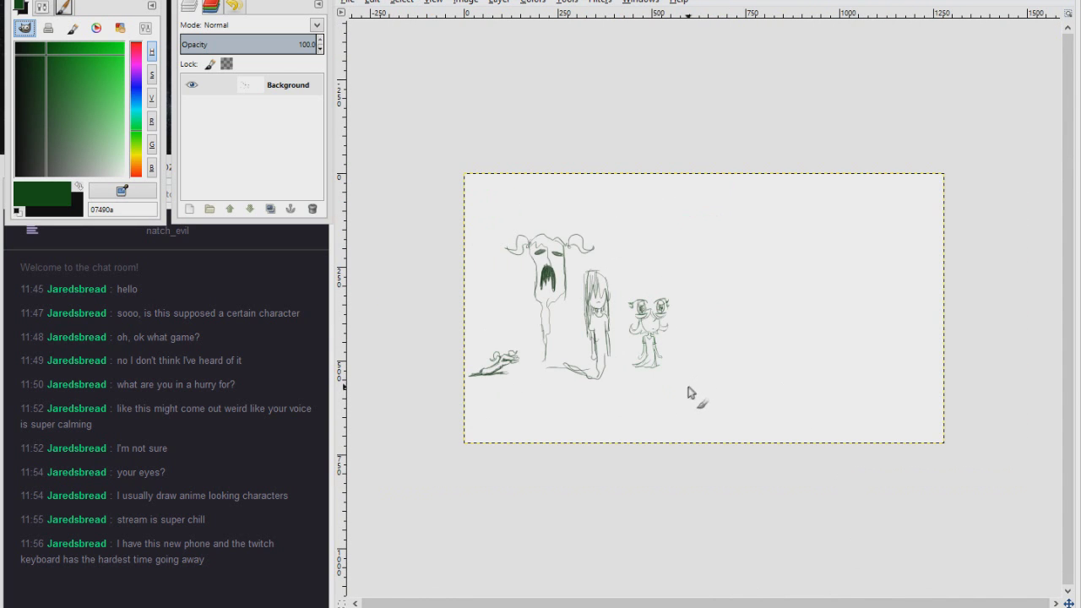
Step: Draw a slim ghost with a wavy hem and dot eyes above the sprawled figure
scroll(627, 316, "up", 4)
left_click_drag(363, 291, 701, 333)
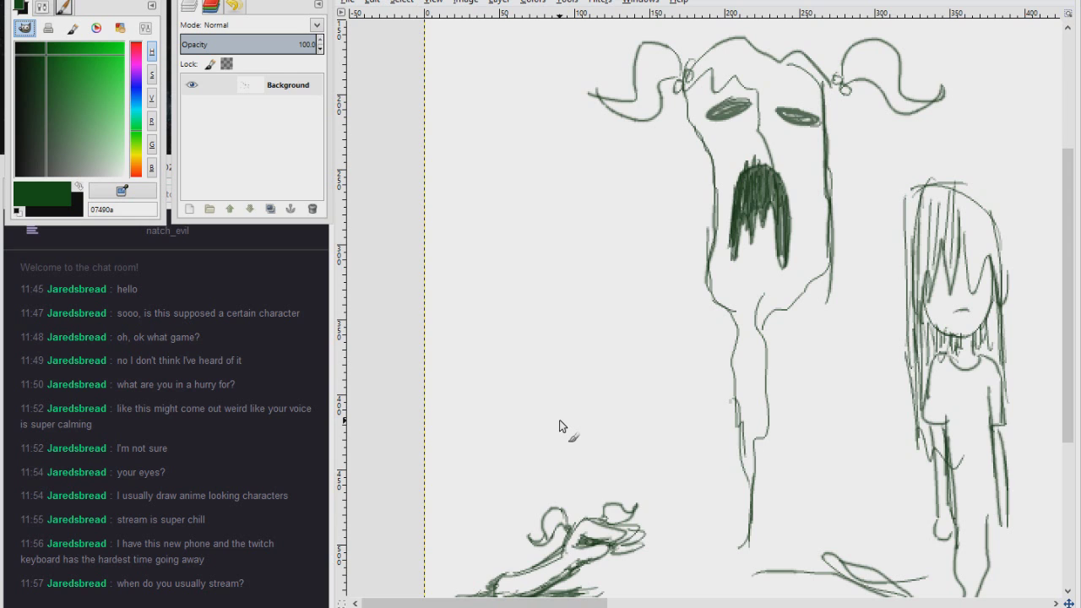
mouse_move(466, 225)
left_mouse_down()
mouse_move(499, 316)
mouse_move(468, 329)
mouse_move(458, 372)
left_mouse_up()
left_click_drag(498, 296, 518, 381)
mouse_move(501, 361)
left_mouse_down()
mouse_move(495, 383)
mouse_move(459, 372)
left_mouse_up()
left_click(470, 244)
left_click(477, 242)
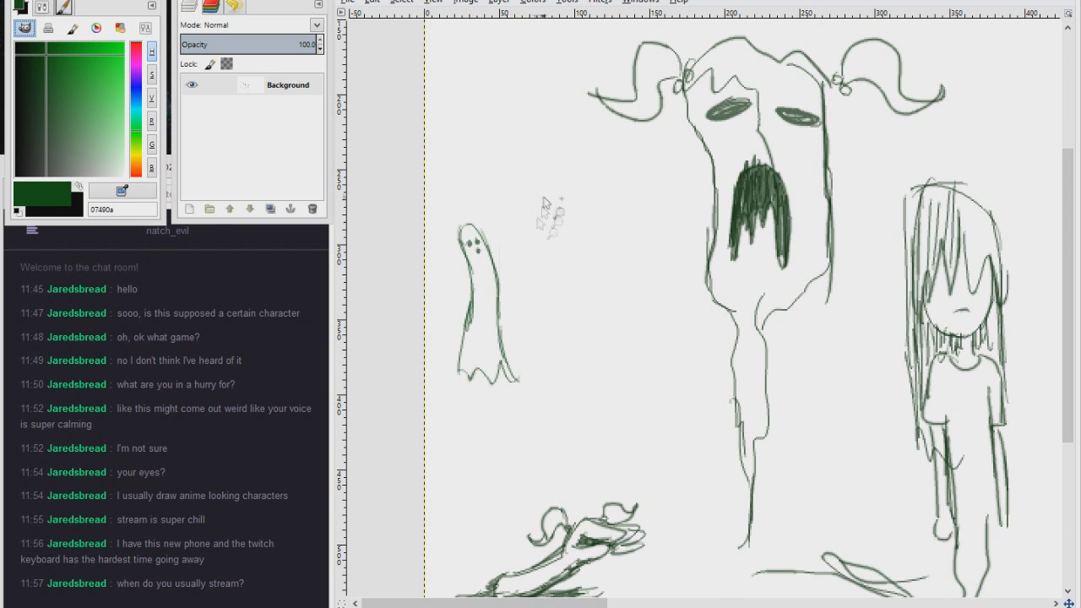
Step: Paint dark red (490707) blood streaks running down from the ghost's face with Mike's Brush
scroll(534, 258, "up", 3)
left_click(139, 46)
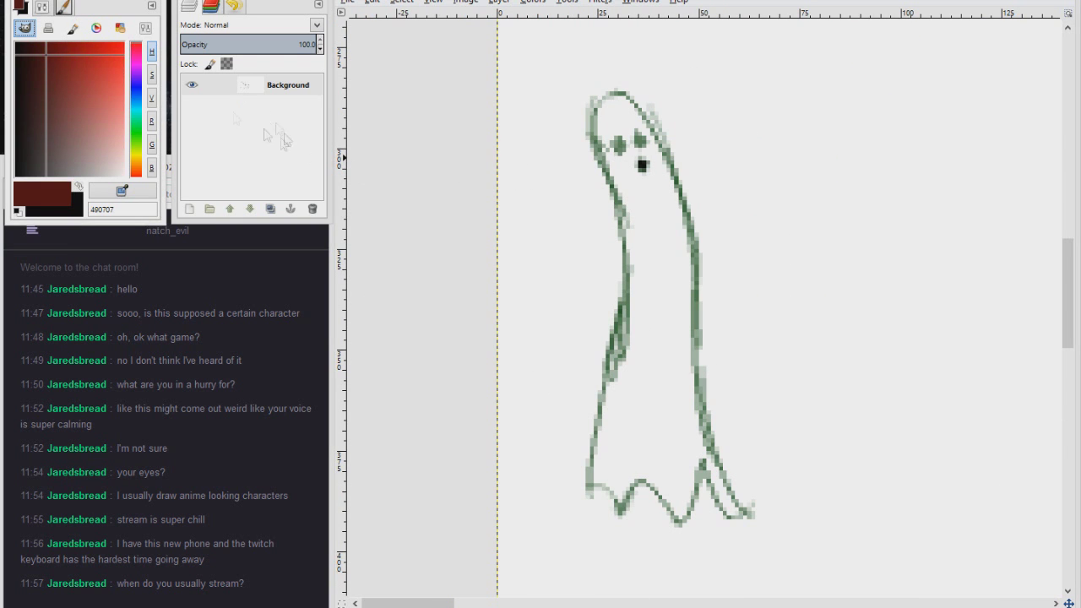
left_click(65, 8)
left_click(67, 100)
mouse_move(626, 157)
left_mouse_down()
mouse_move(633, 239)
mouse_move(675, 279)
mouse_move(679, 308)
left_mouse_up()
Step: Add tufts of hair on the ghost's head and both sides in dark green with Mike's Pencil
left_click(19, 8)
left_click(139, 125)
left_click_drag(618, 89, 664, 81)
left_click(64, 8)
left_click(66, 128)
mouse_move(593, 103)
left_mouse_down()
mouse_move(548, 115)
mouse_move(594, 213)
left_mouse_up()
left_click_drag(660, 132, 717, 186)
left_click_drag(621, 92, 668, 100)
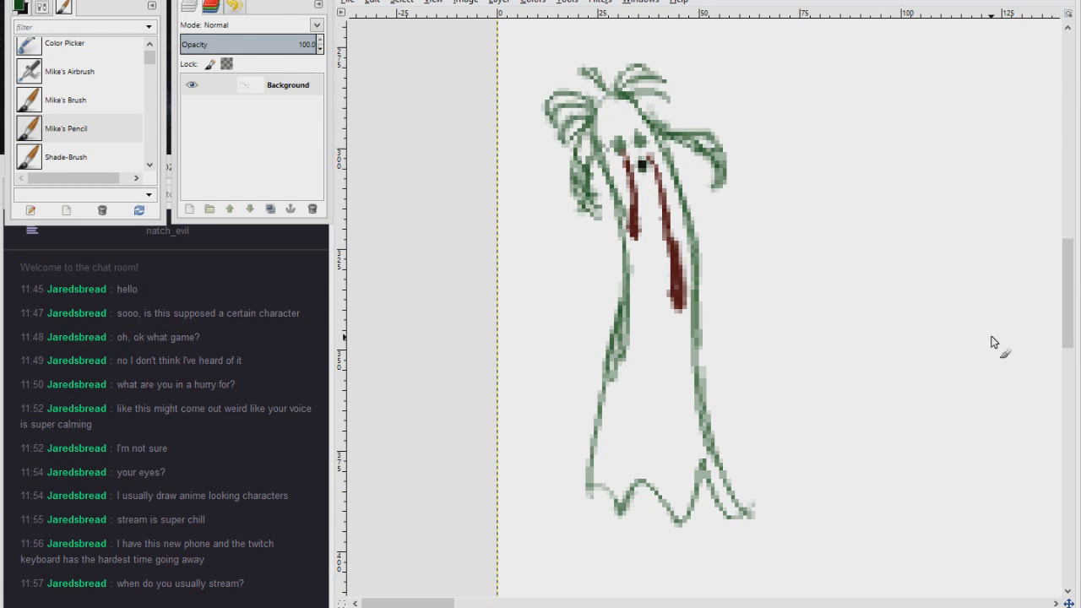
Step: Crop the image to about 560 × 420 pixels, closely around all five sketched figures
scroll(991, 337, "down", 4)
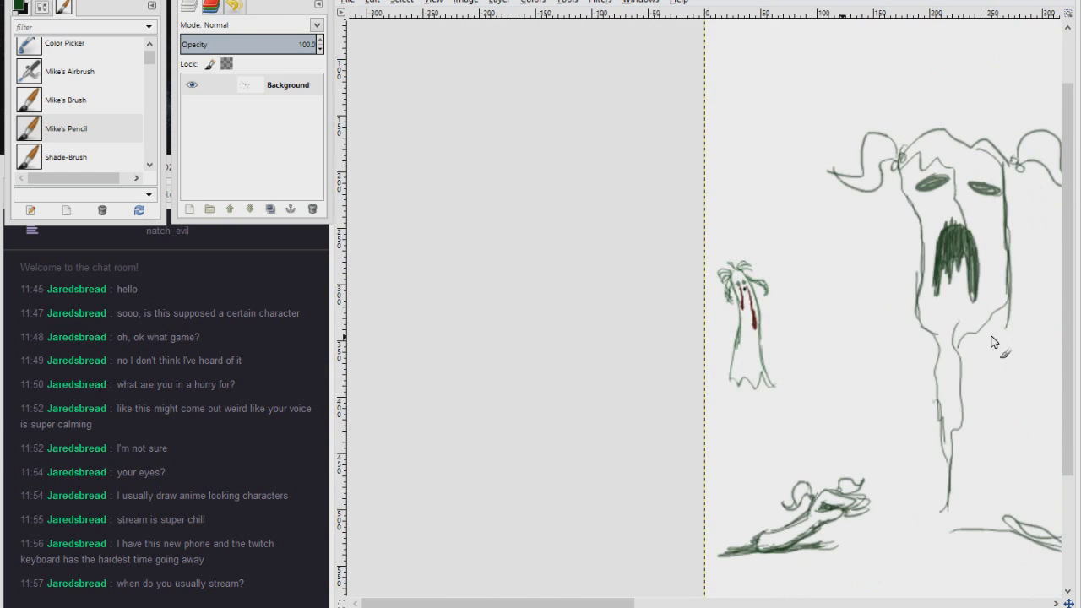
key("minus")
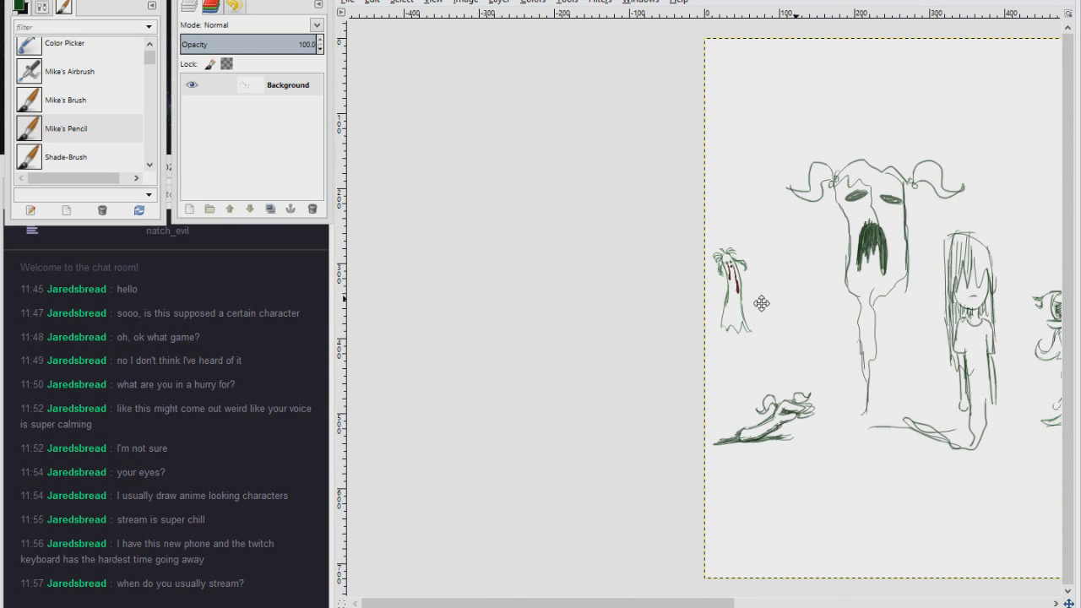
mouse_move(895, 123)
left_mouse_down()
mouse_move(625, 135)
mouse_move(646, 129)
left_mouse_up()
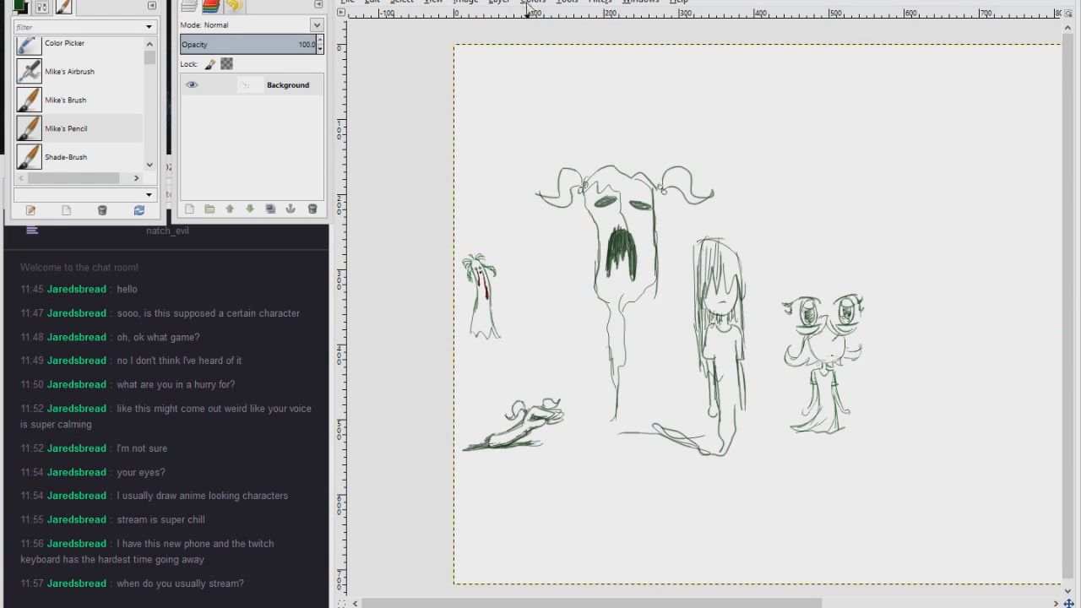
mouse_move(425, 149)
left_mouse_down()
mouse_move(844, 434)
mouse_move(899, 494)
mouse_move(904, 480)
mouse_move(892, 484)
left_mouse_up()
left_click_drag(650, 178, 650, 186)
left_click_drag(870, 317, 862, 316)
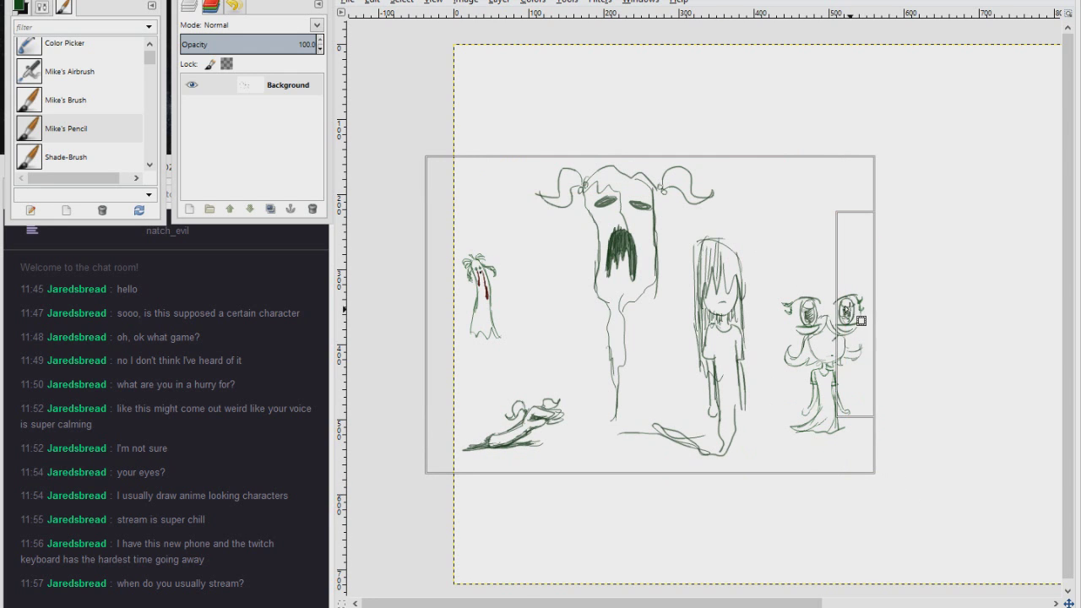
left_click_drag(470, 287, 470, 312)
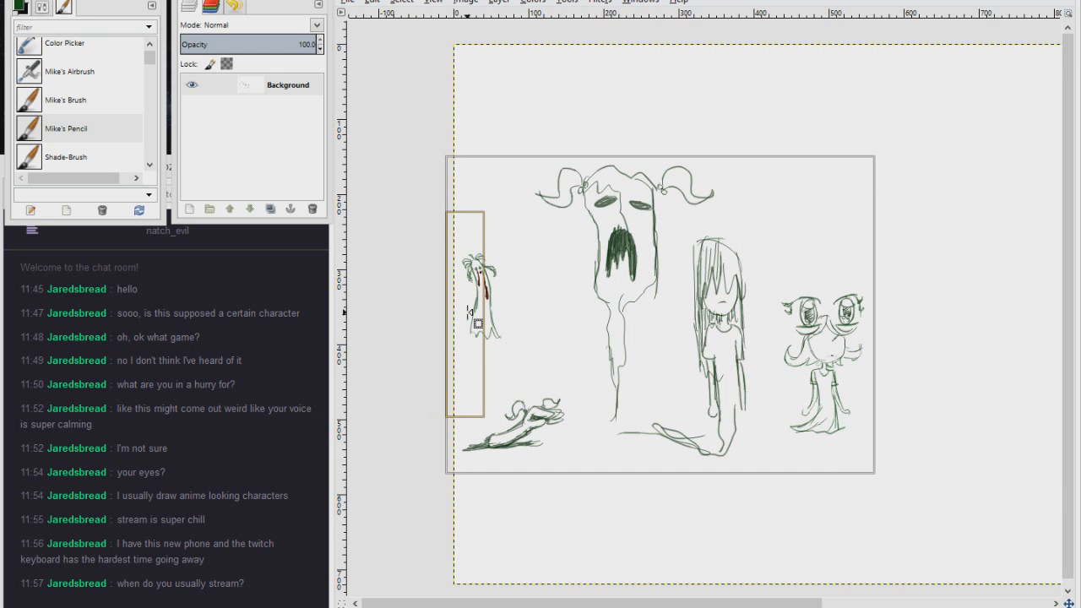
key("Return")
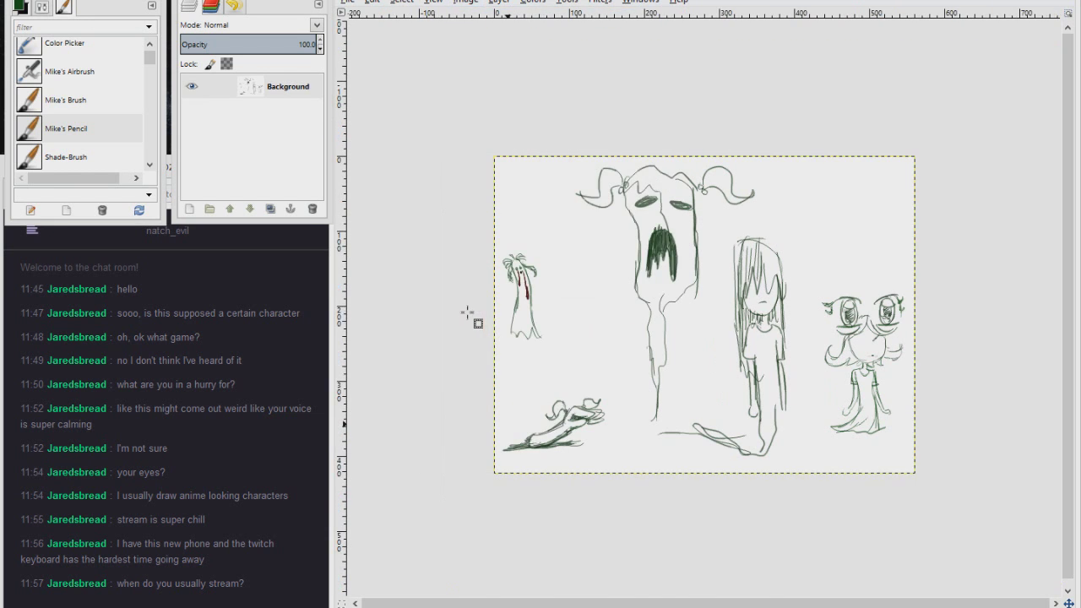
Step: Export the image to the Sketches folder as Sketch294.jpg at JPEG quality 90
key("ctrl+shift+e")
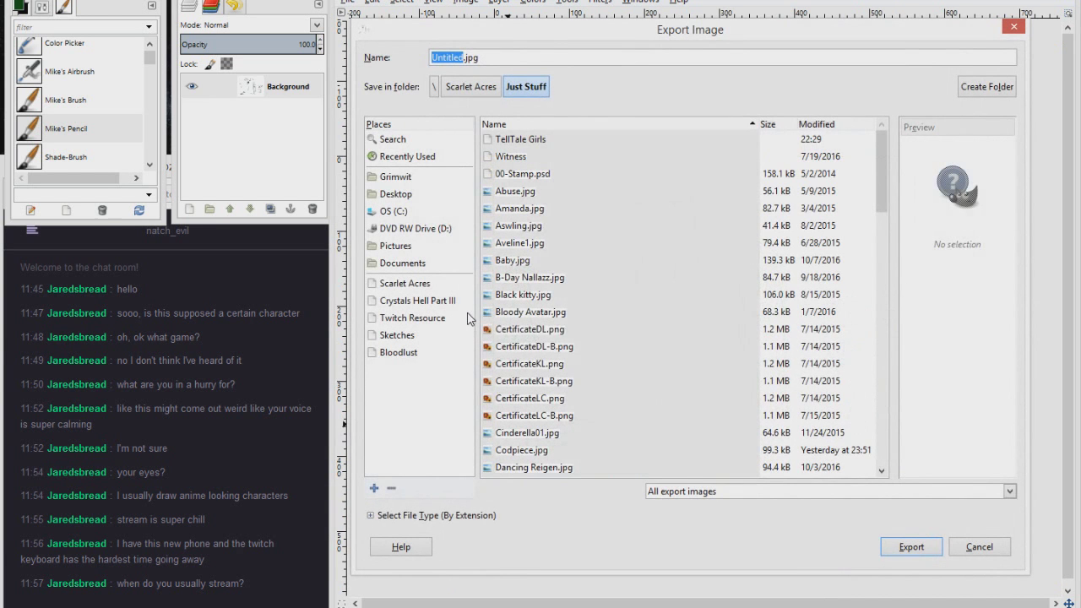
left_click(397, 334)
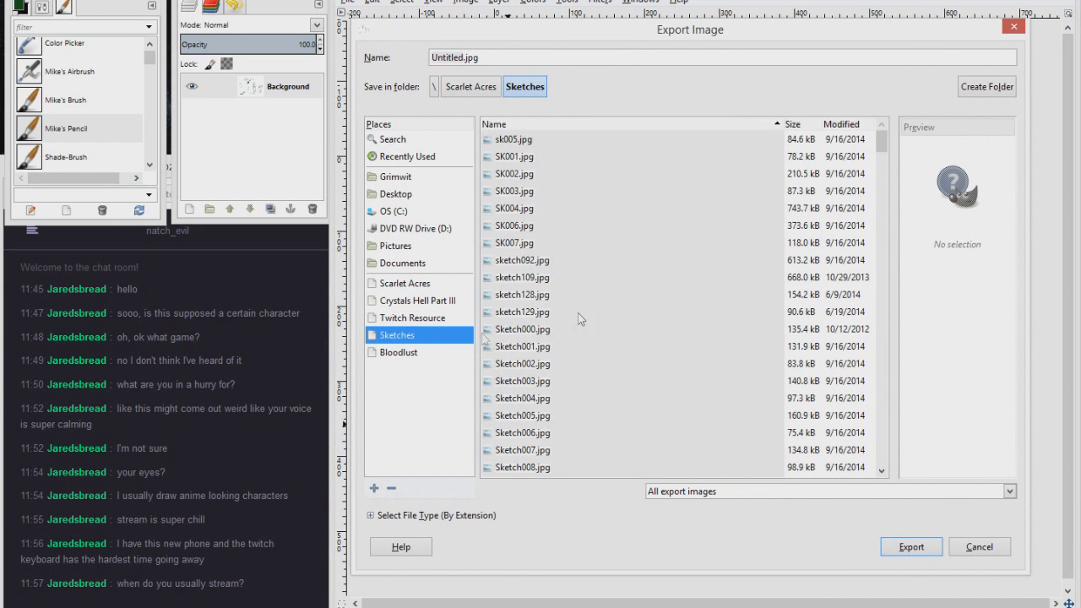
left_click_drag(883, 145, 885, 483)
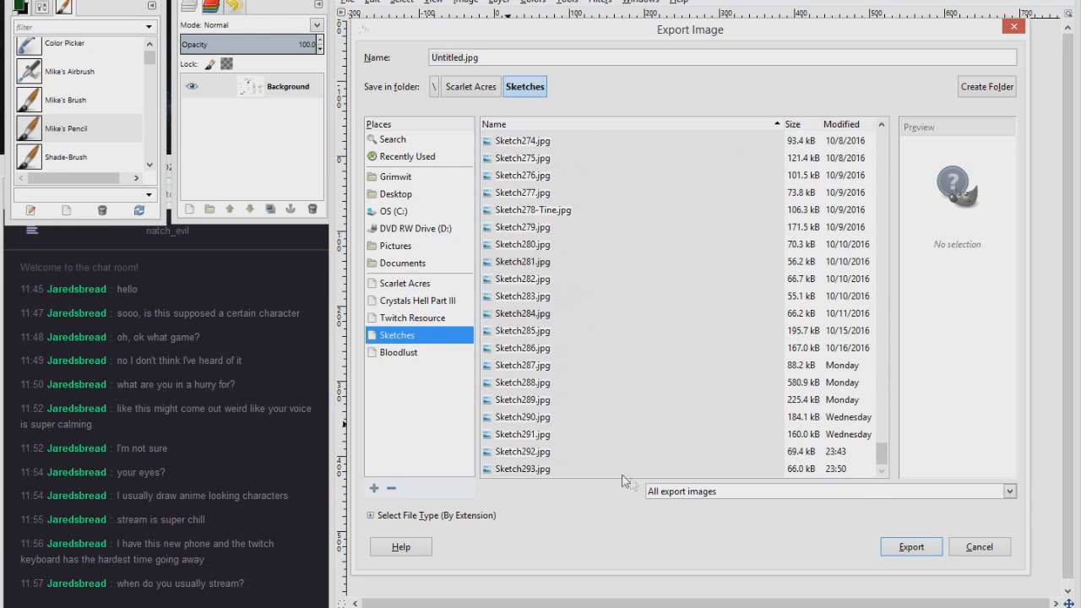
left_click(541, 469)
left_click(487, 57)
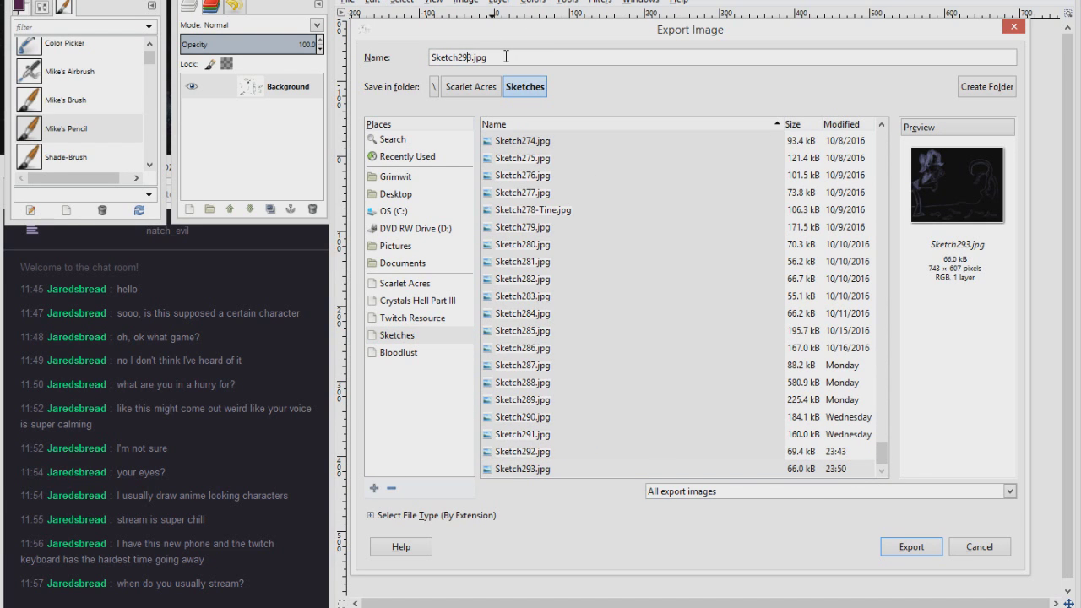
type("4")
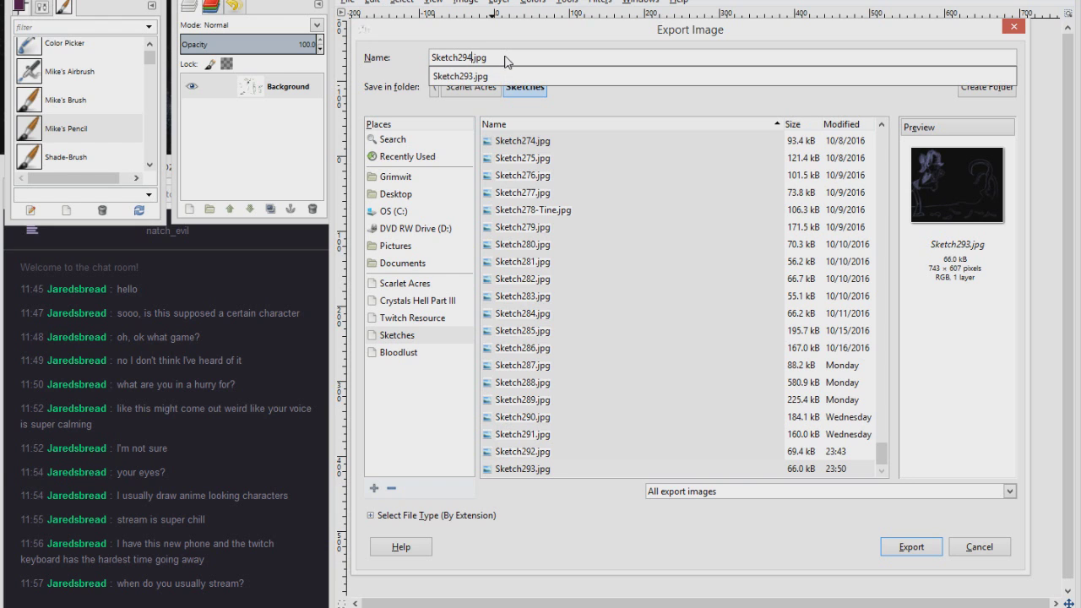
key("Return")
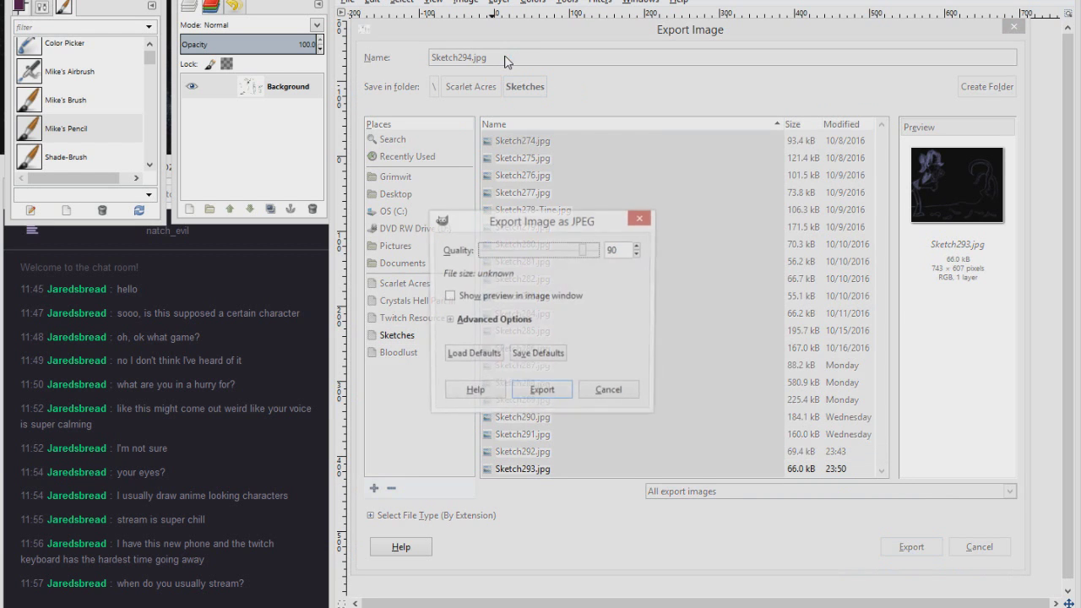
key("Return")
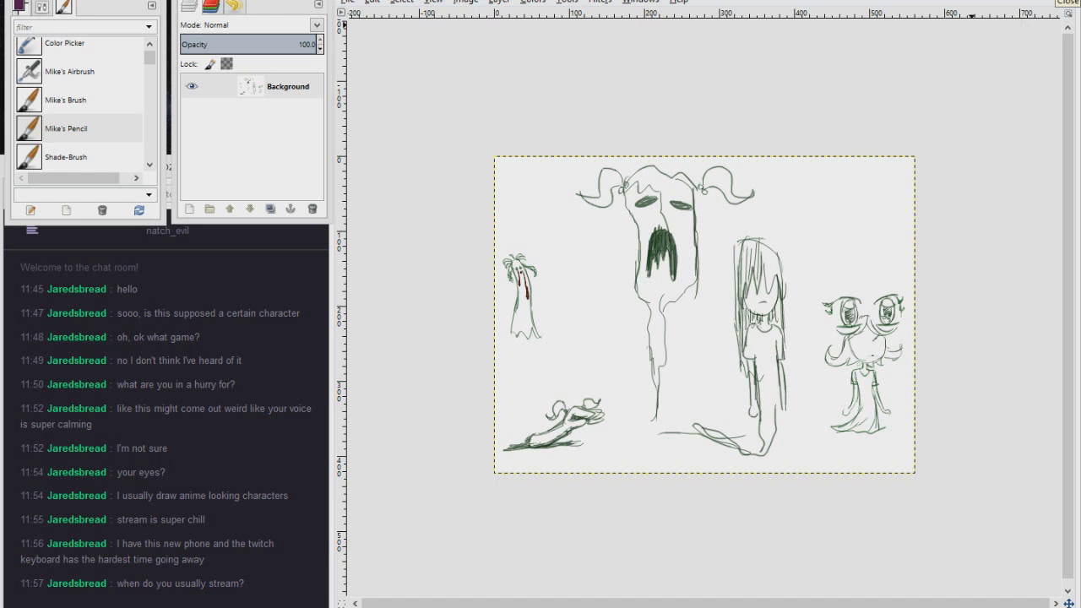
Step: Close the untitled image, discarding its unsaved changes, and quit the drawing program
key("ctrl+w")
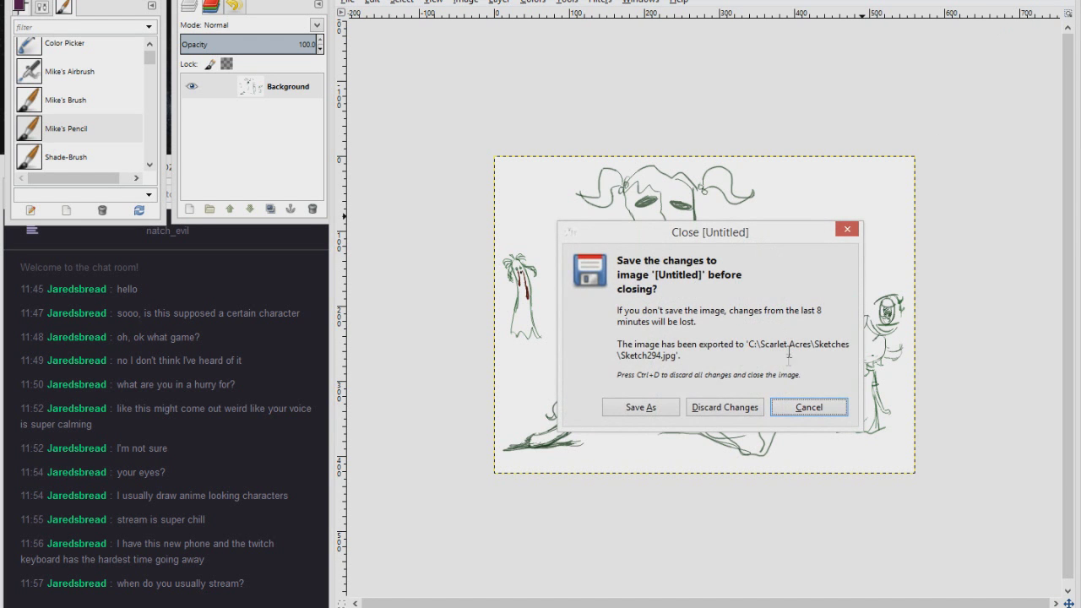
left_click(675, 406)
key("ctrl+q")
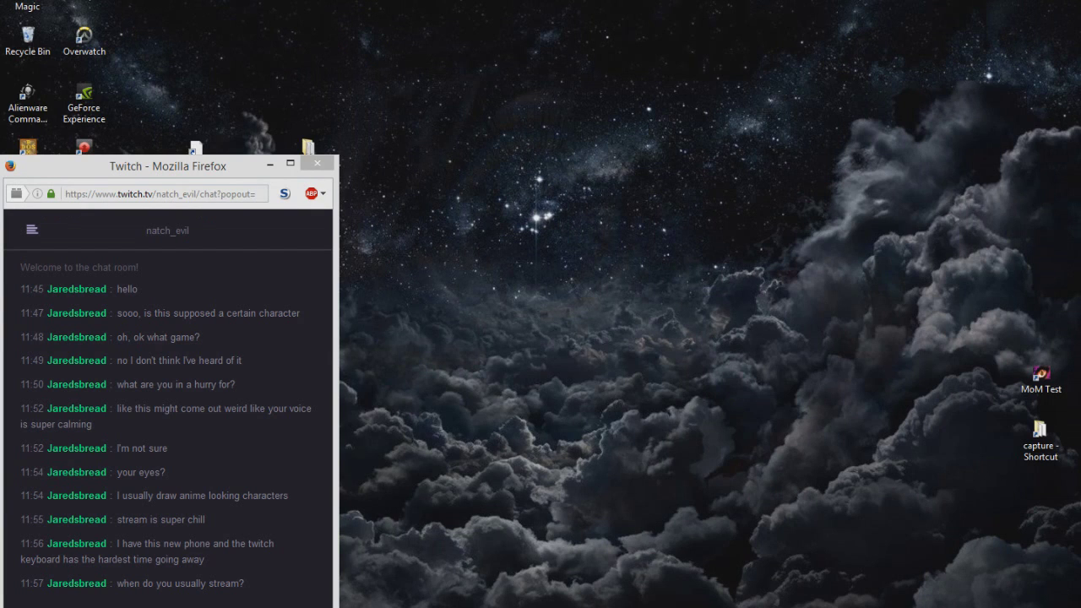
Step: Switch to the OBS window
mouse_move(490, 607)
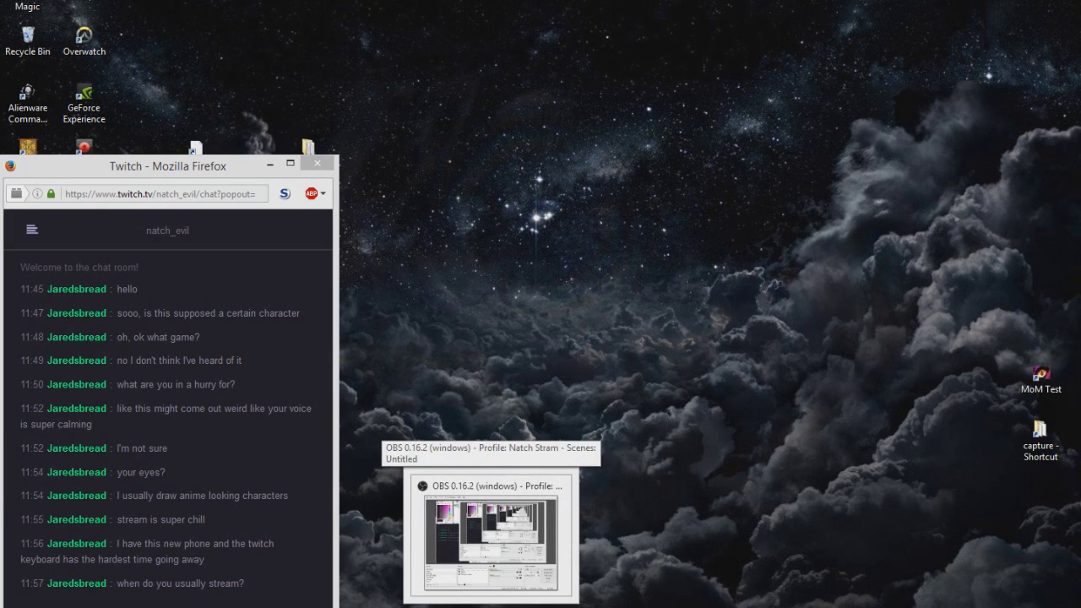
left_click(491, 605)
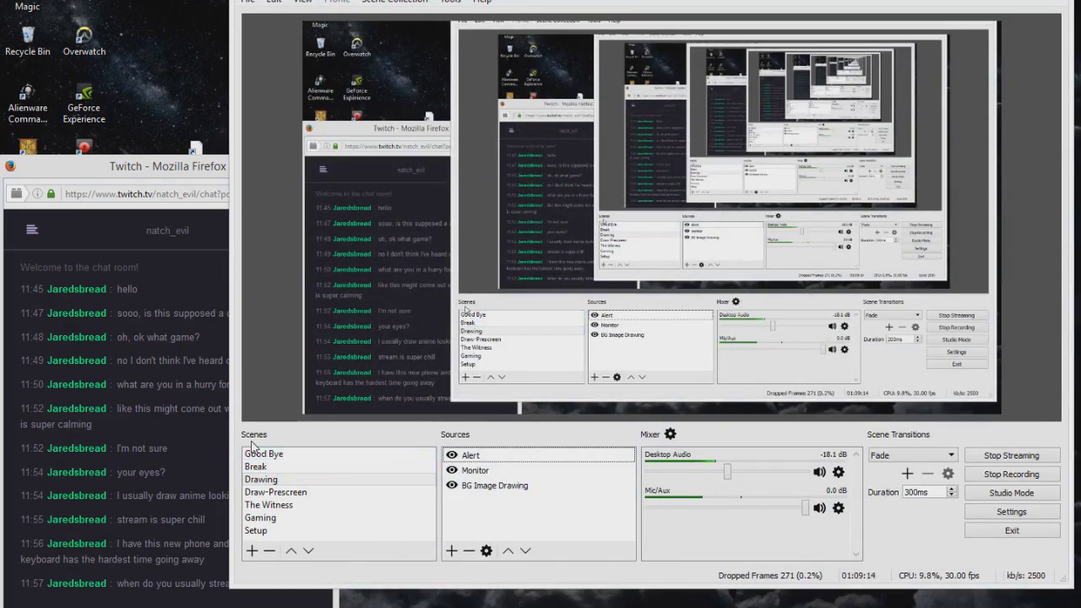